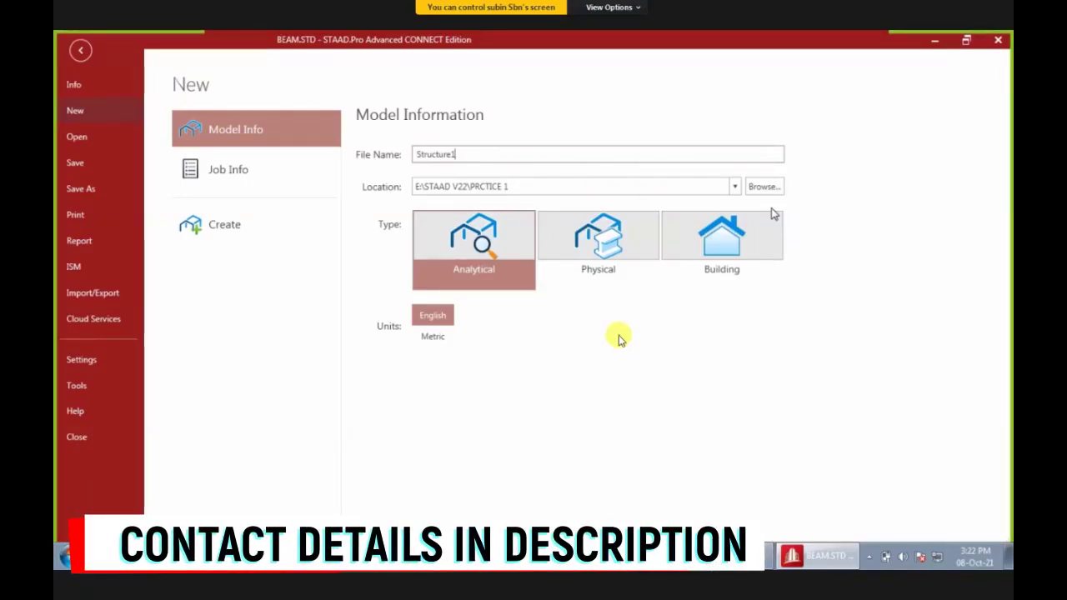
- Rename the new model from Structure1 to RCC BUILDING and choose Metric units
click(464, 155)
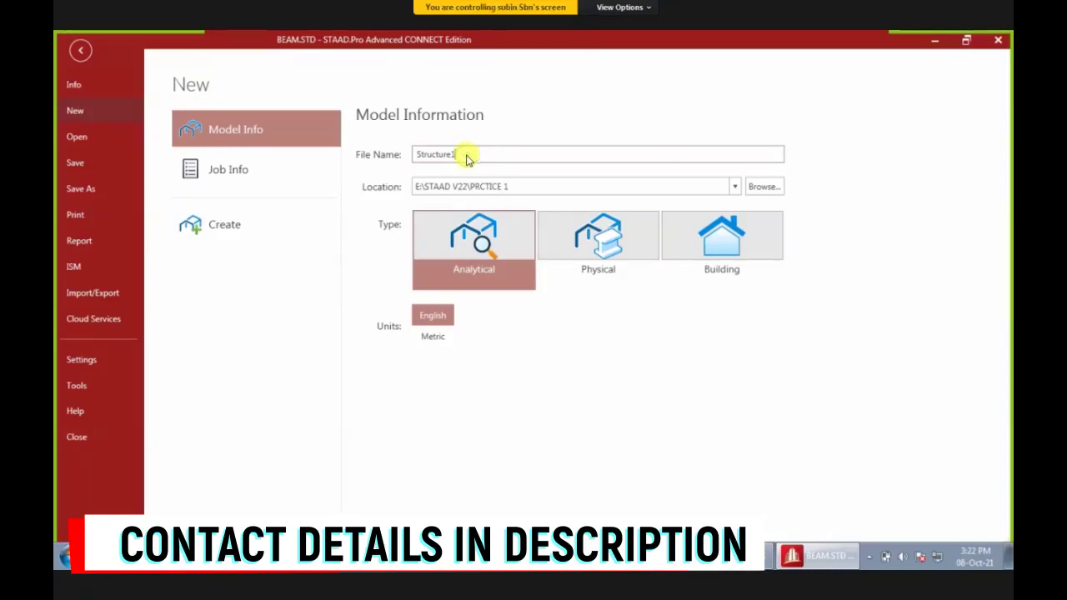
drag(465, 155, 386, 161)
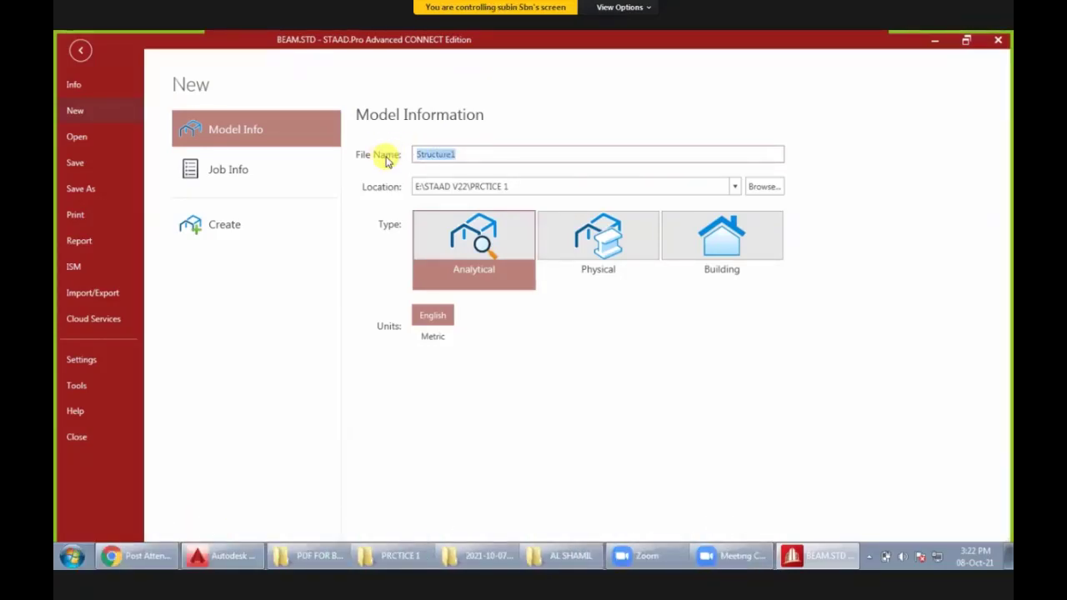
text(RCC )
text(BUILDING)
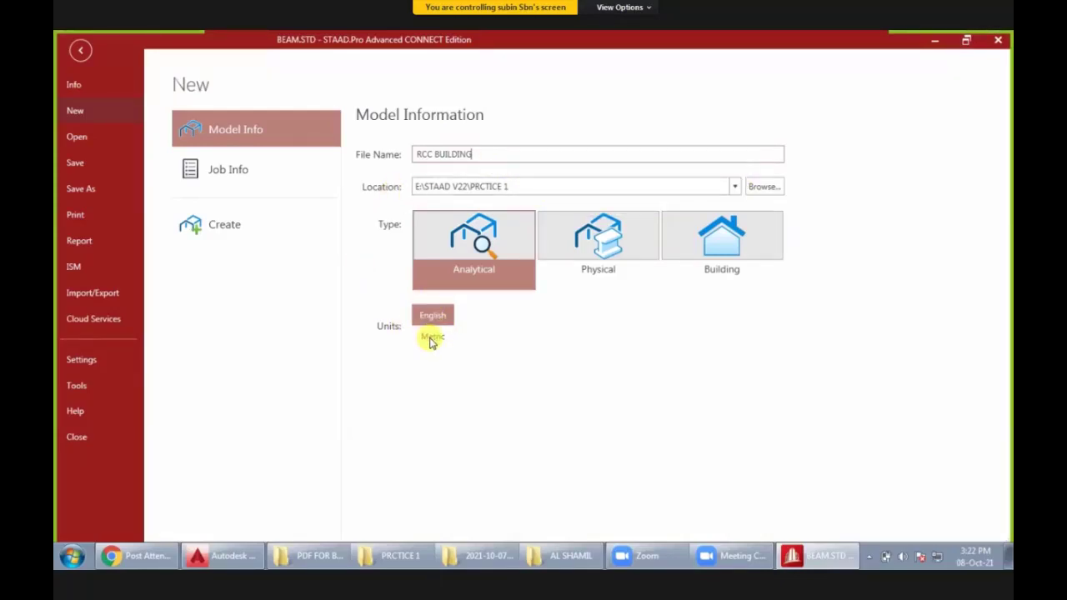
click(431, 338)
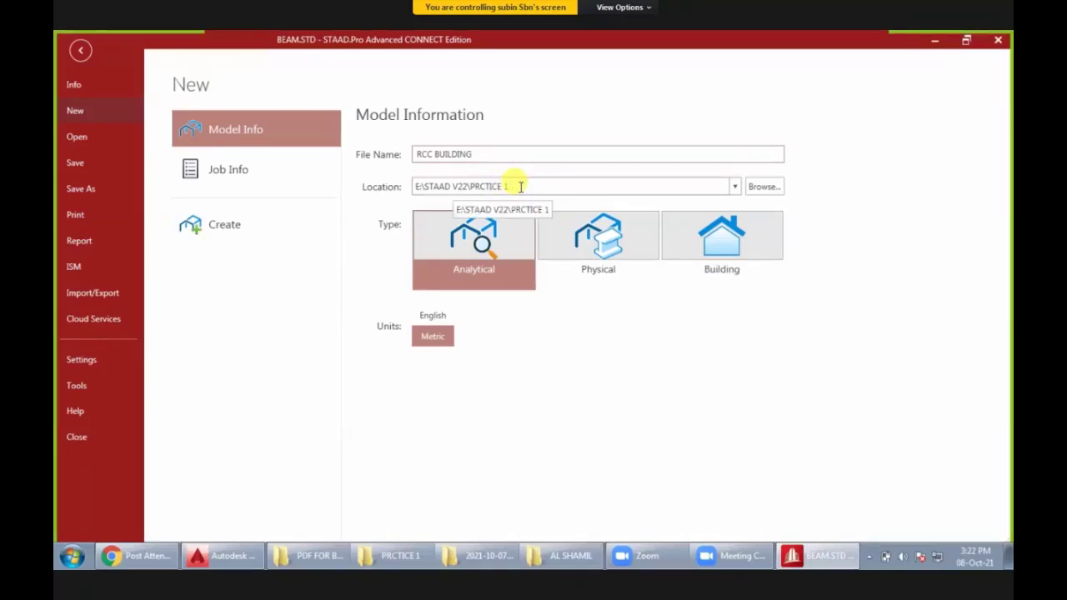
- Set the save location to E:\STAAD 22, keeping Analytical type and Metric units
click(520, 187)
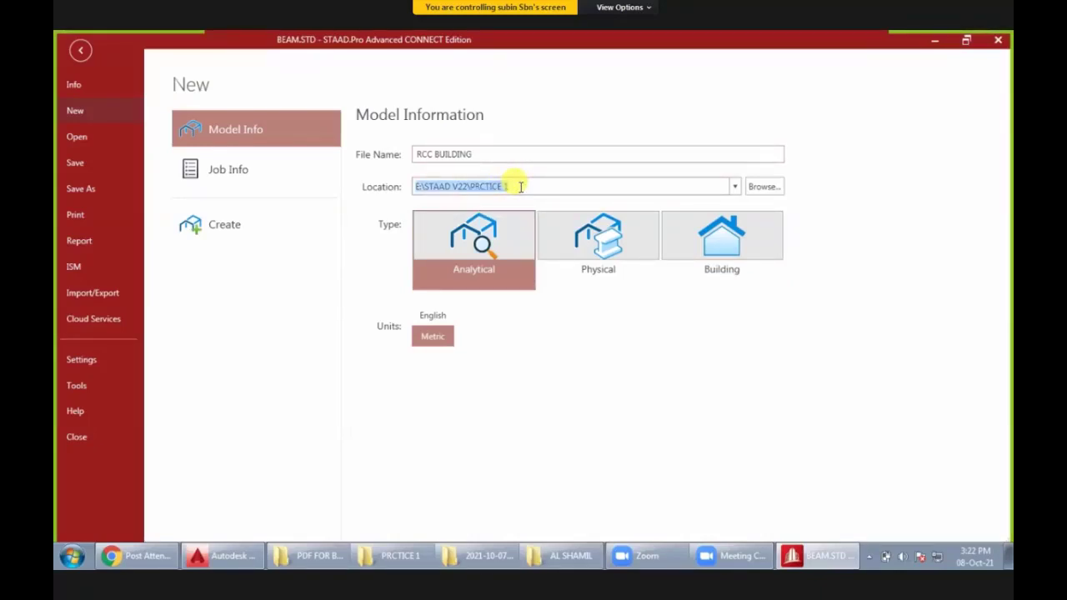
click(452, 186)
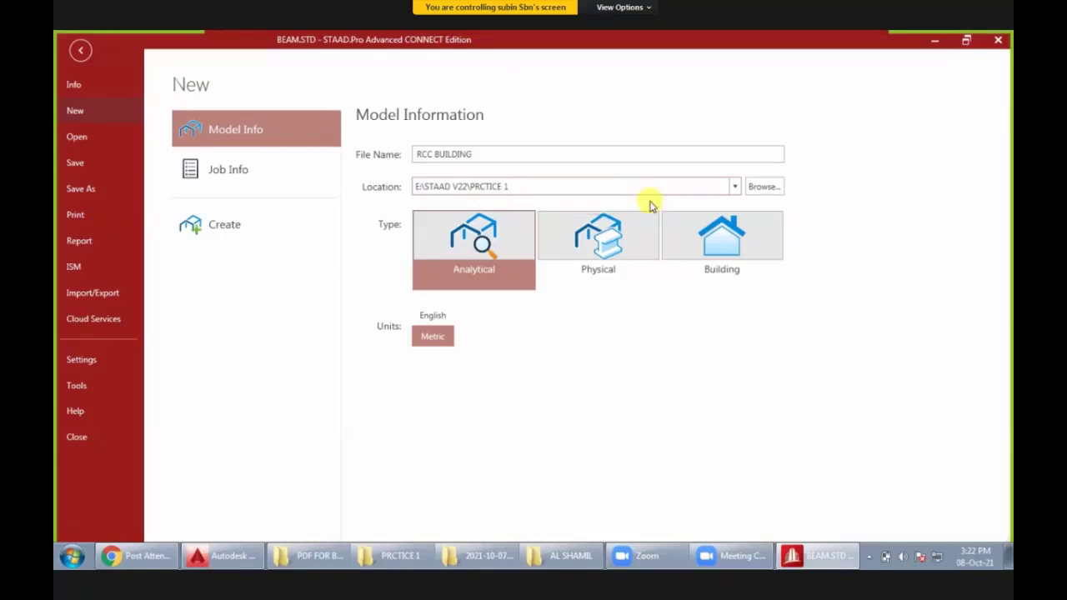
click(756, 191)
click(735, 186)
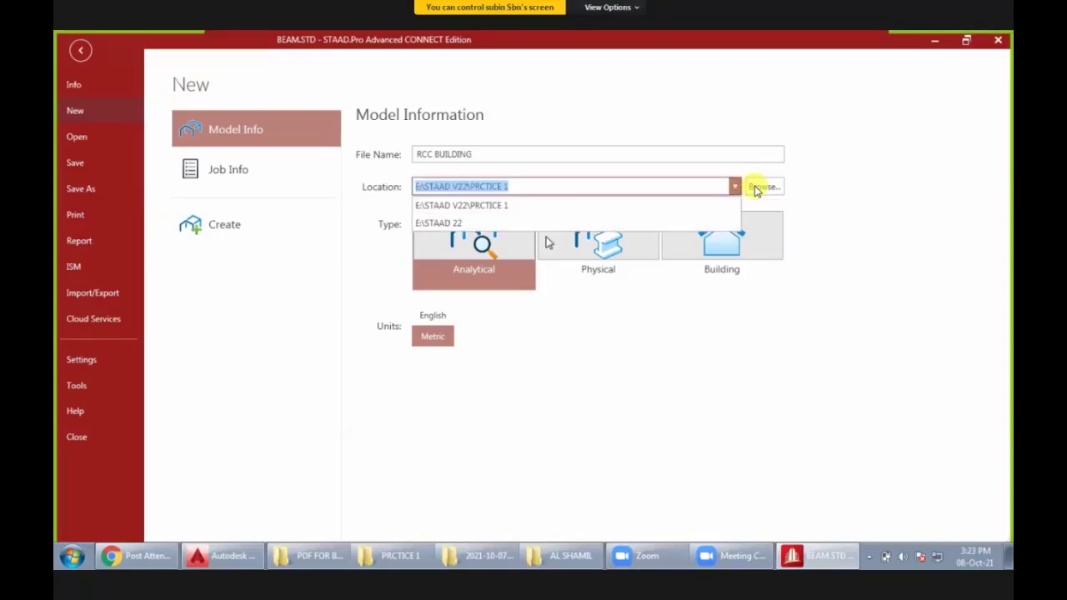
click(512, 221)
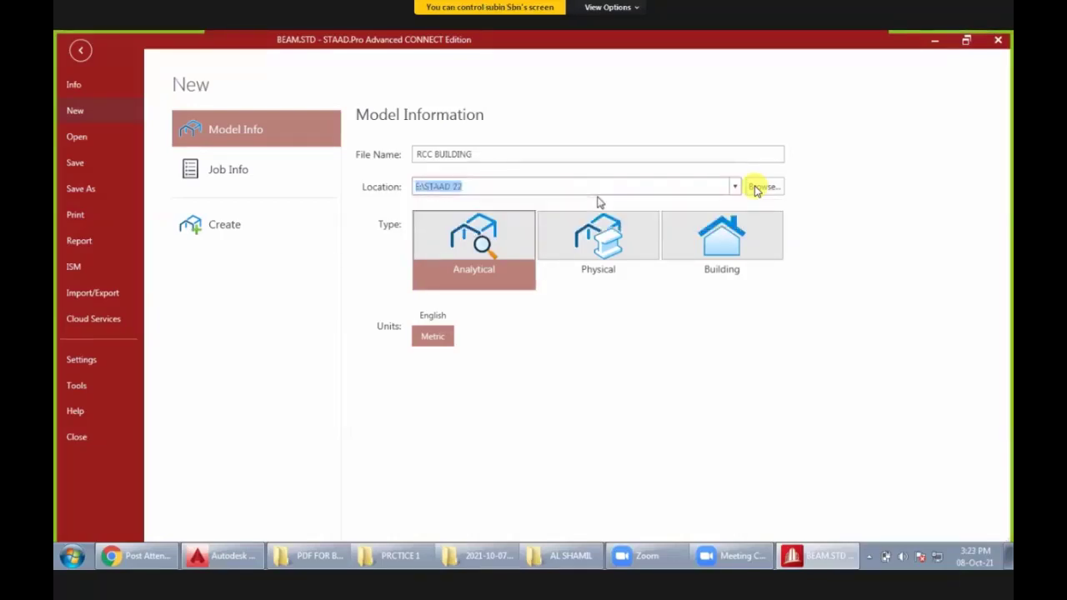
click(428, 343)
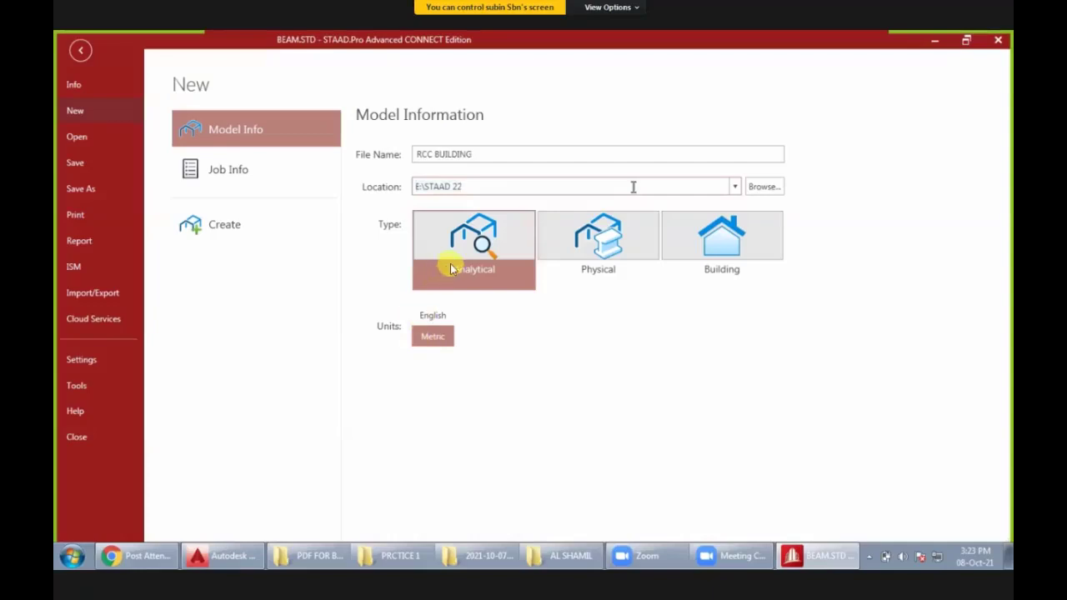
click(433, 343)
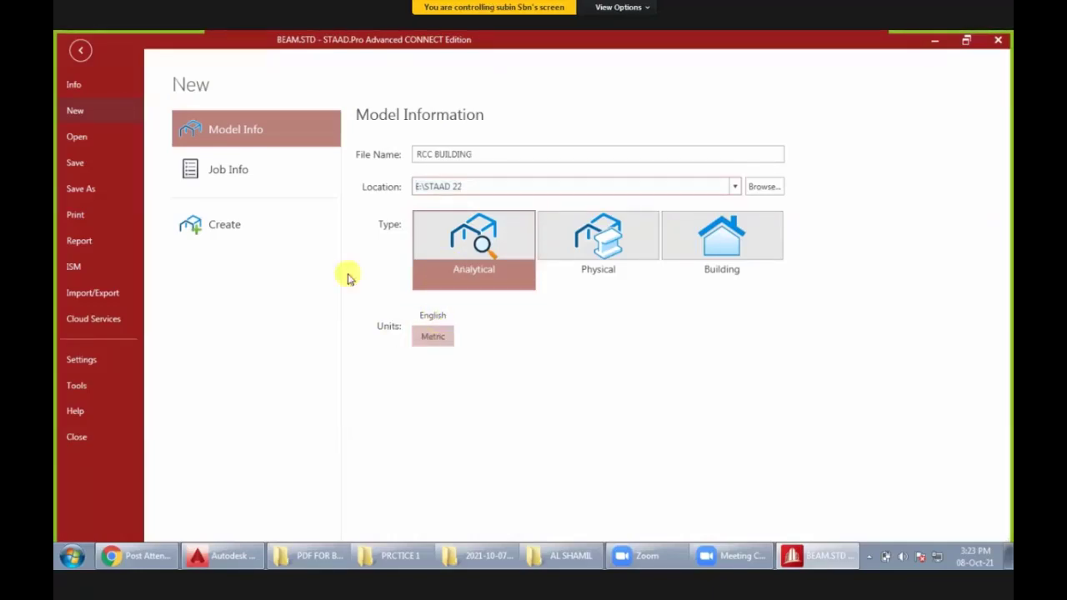
click(228, 170)
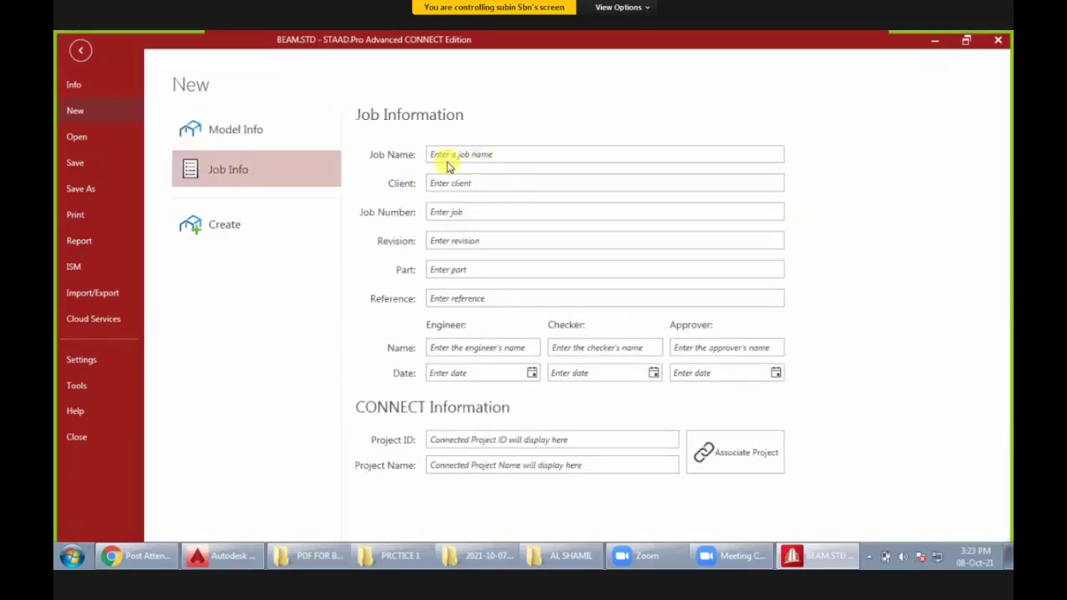
- Create the RCC BUILDING.STD model and dismiss the view Orientation dialog
click(471, 156)
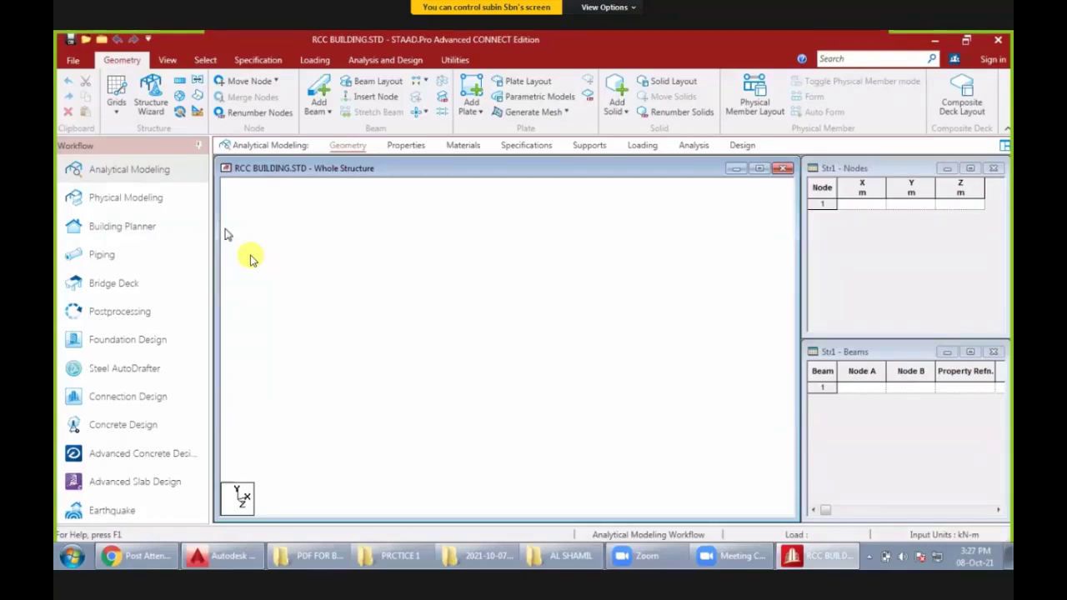
double_click(250, 259)
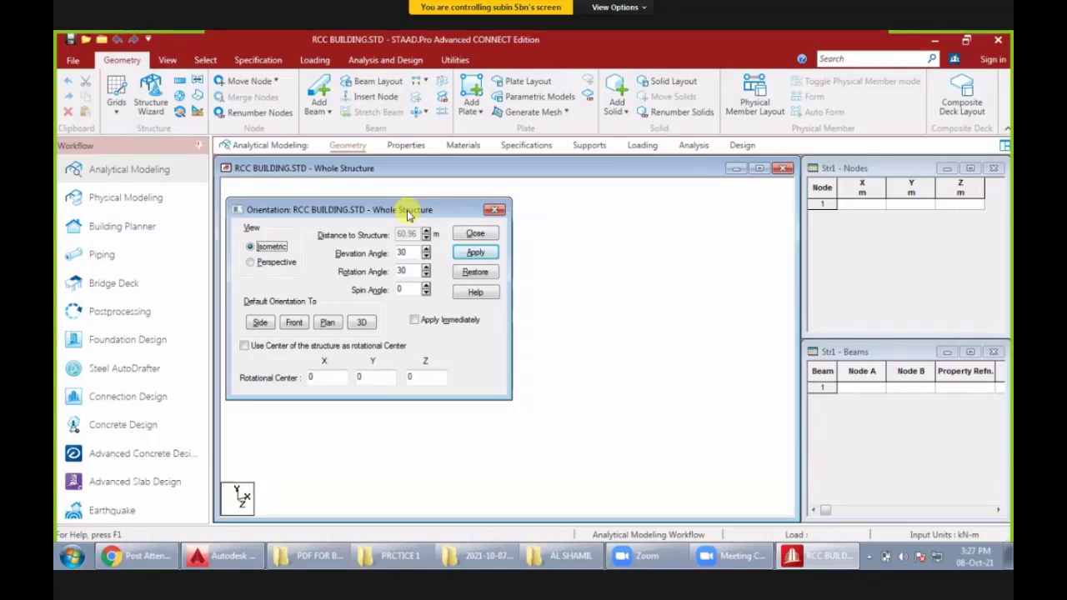
key(Escape)
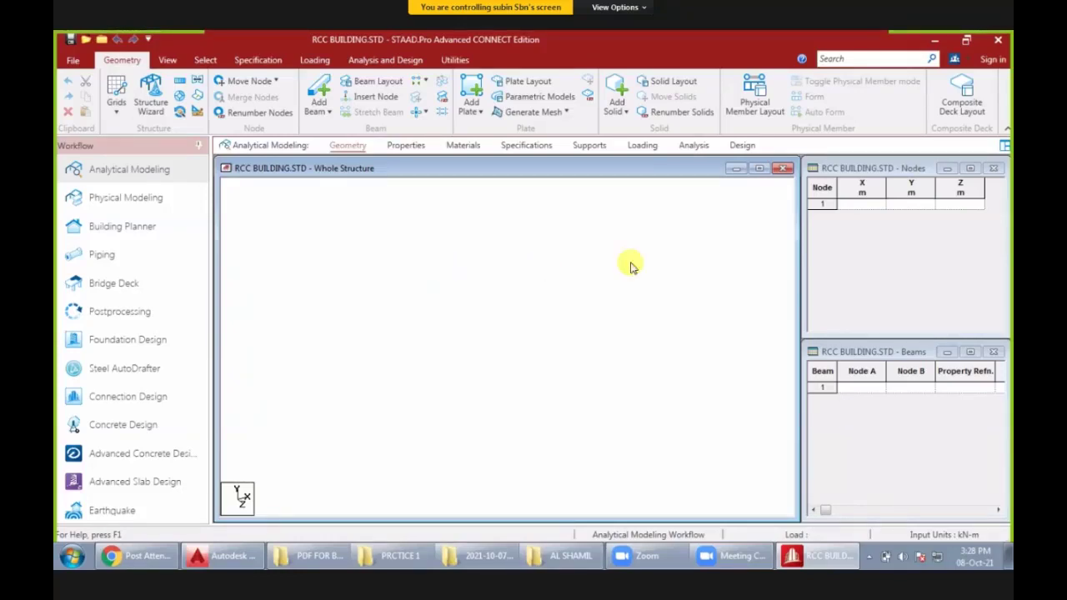
click(850, 206)
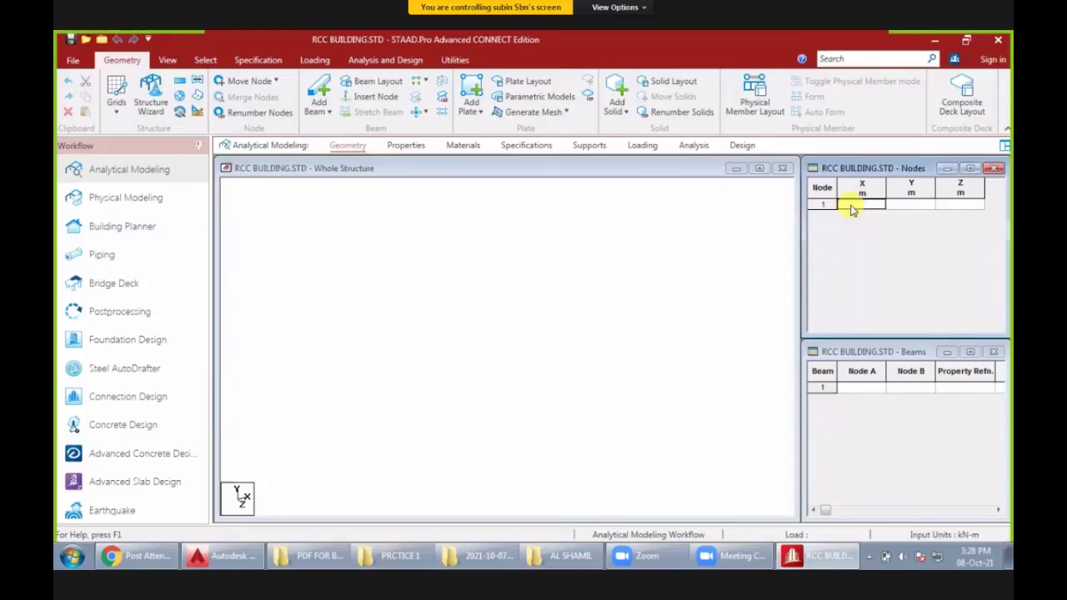
- Add node 1 at coordinates 0, 0, 0 in the Nodes table
text(0)
key(Tab)
text(0)
key(Tab)
text(0)
key(Return)
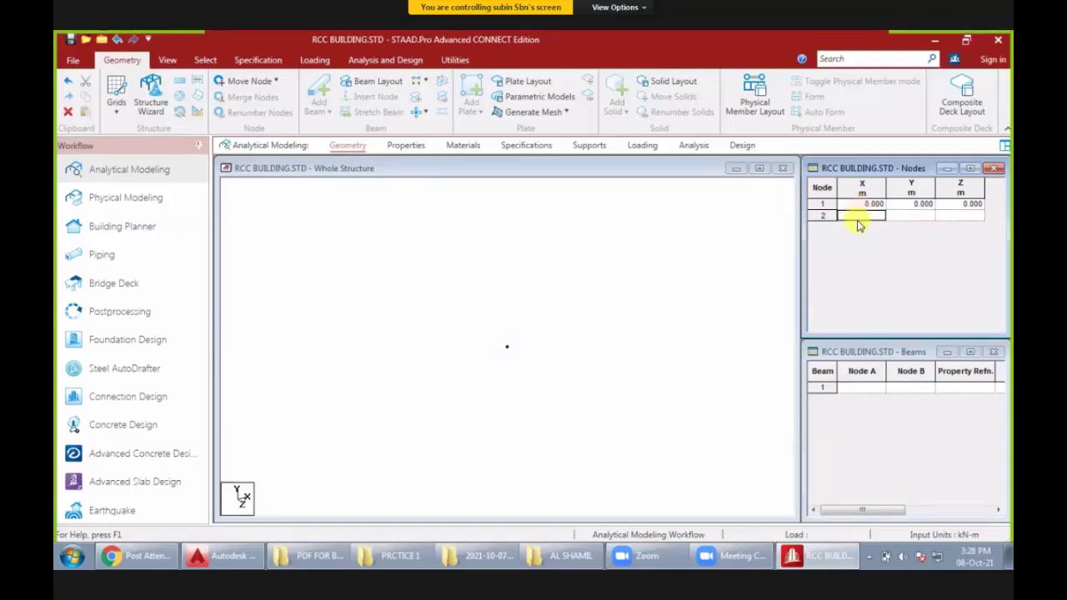
click(490, 348)
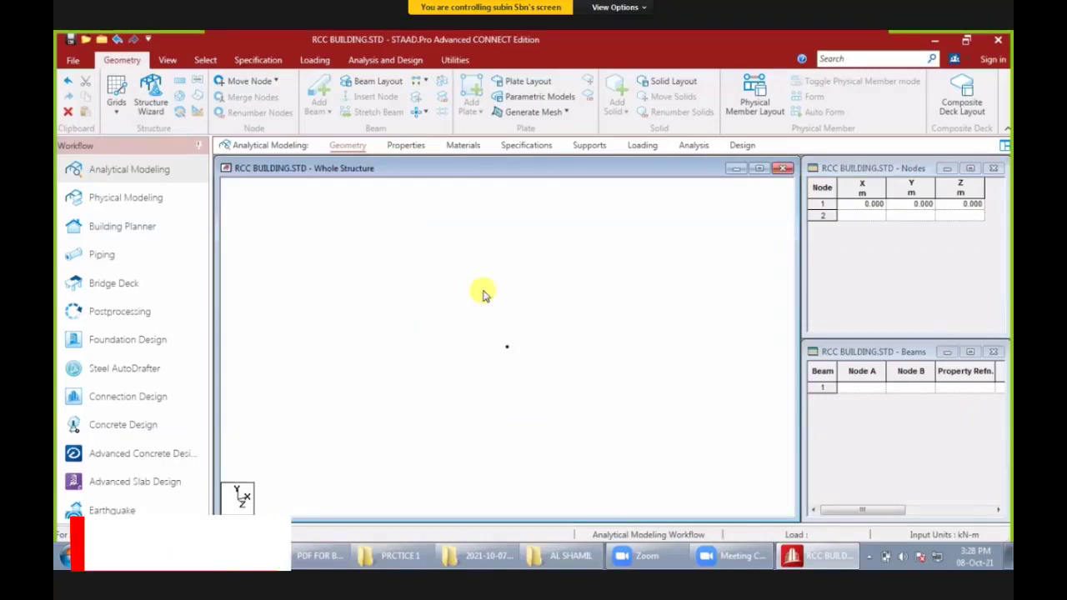
- Box-select node 1 with the Nodes Cursor, ready for Translational Repeat
click(206, 60)
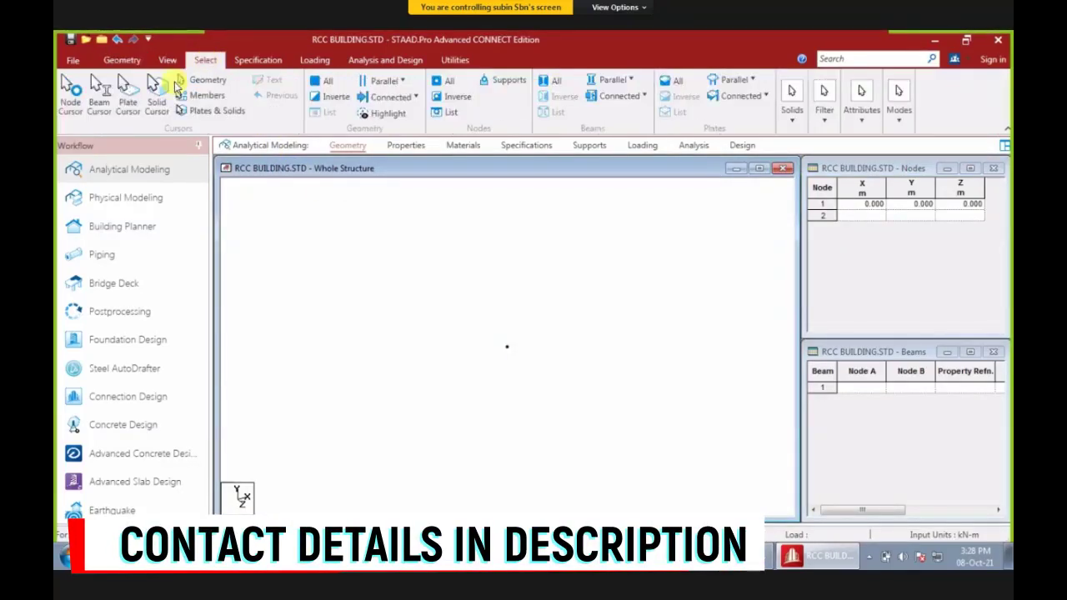
click(97, 104)
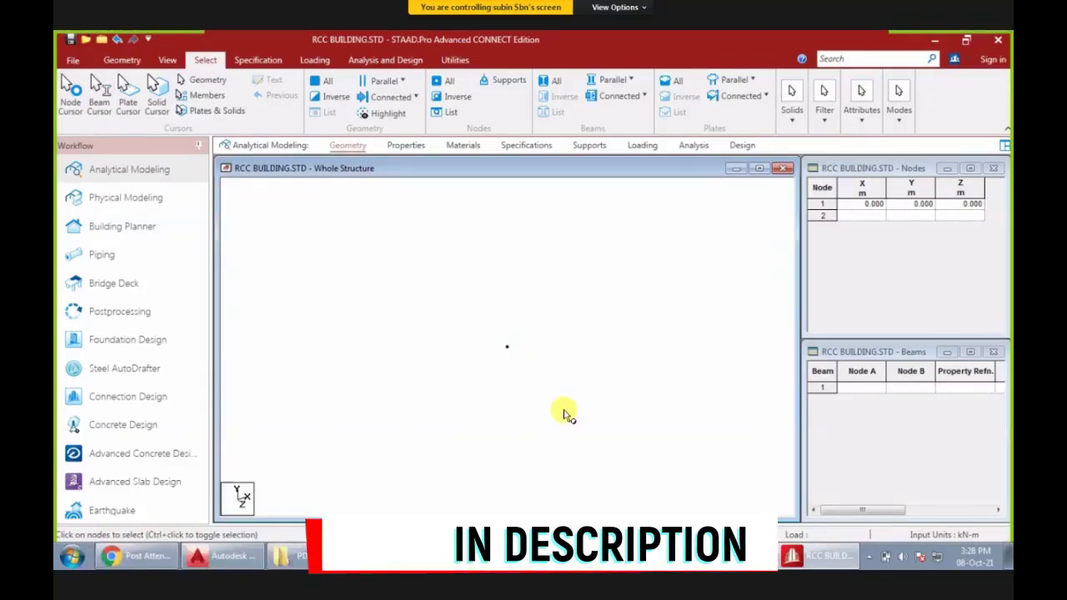
drag(564, 411, 393, 278)
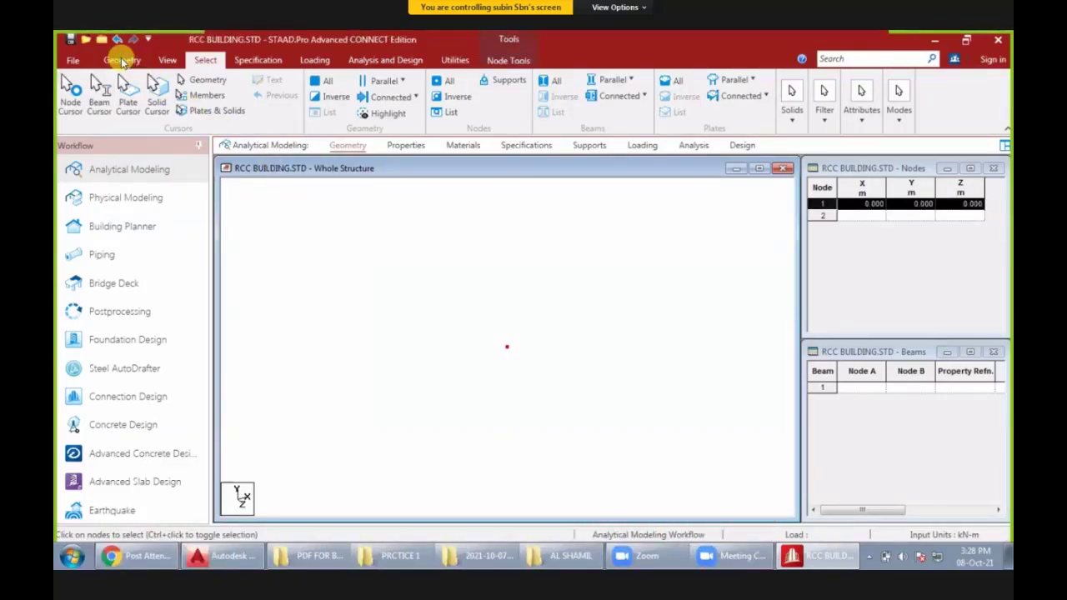
click(123, 61)
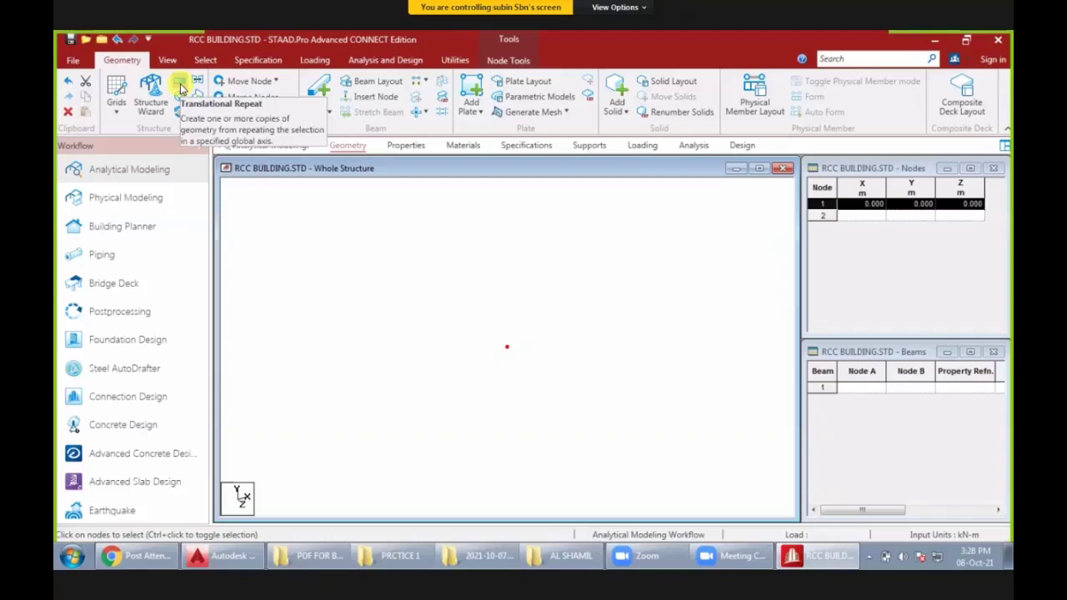
click(180, 87)
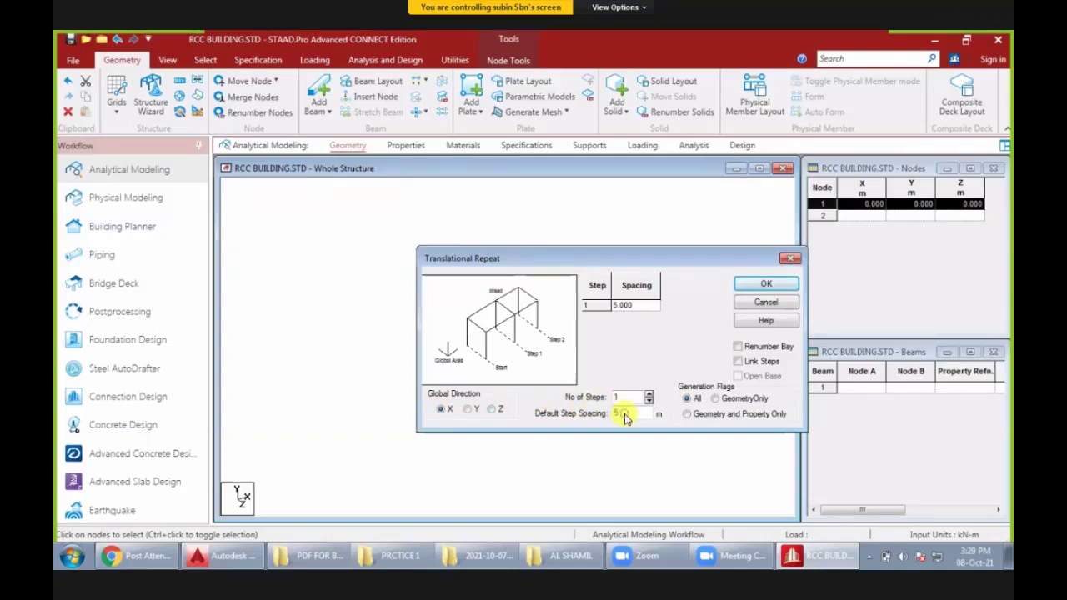
- Repeat node 1 once 5 m along X with Link Steps, creating node 2 and beam 1
drag(617, 413, 593, 415)
click(737, 362)
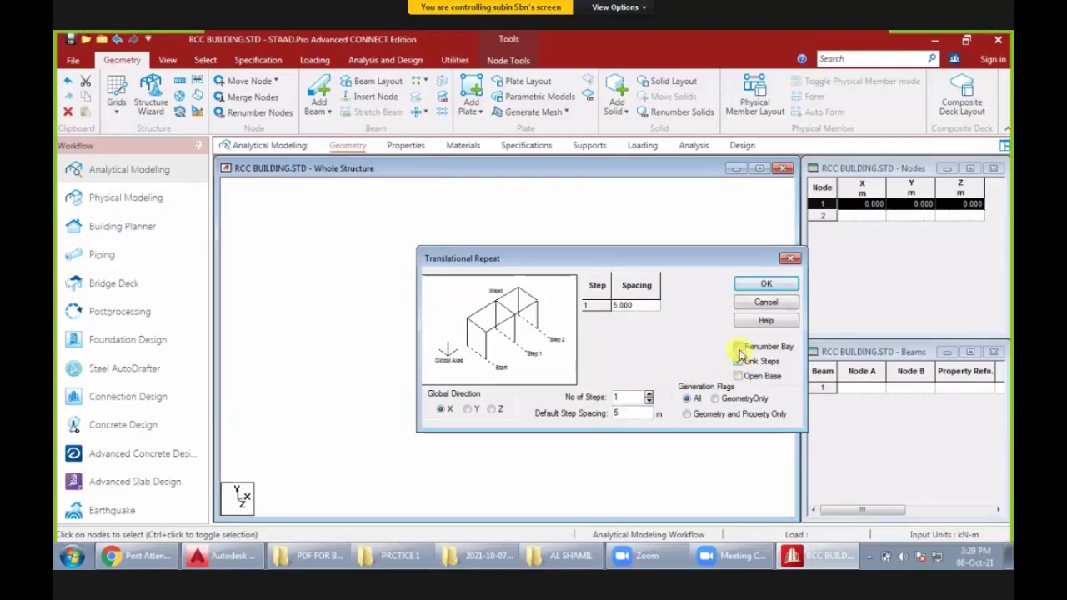
click(760, 286)
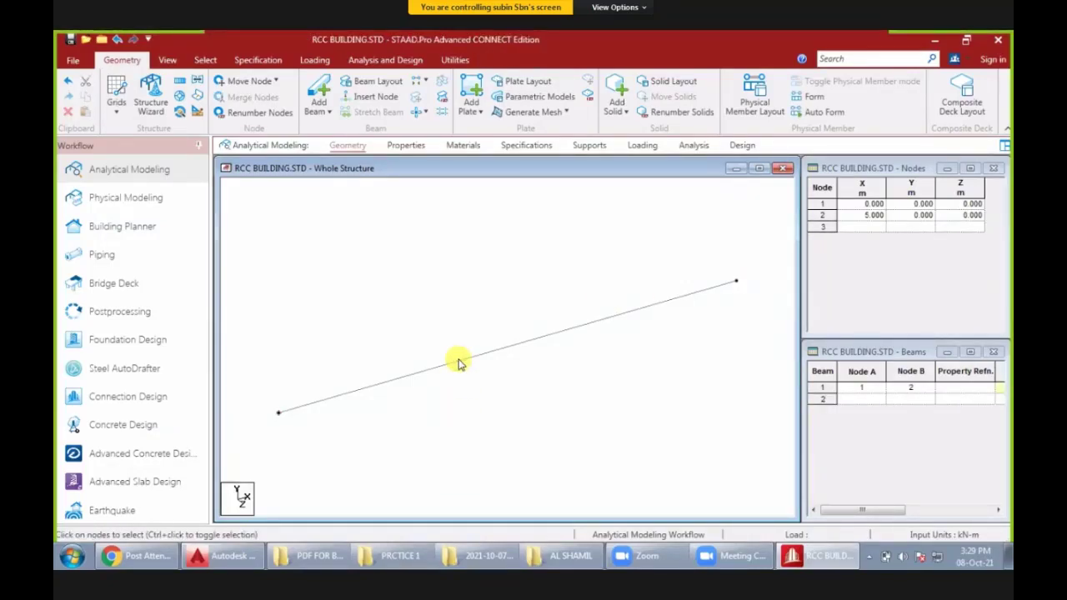
click(467, 366)
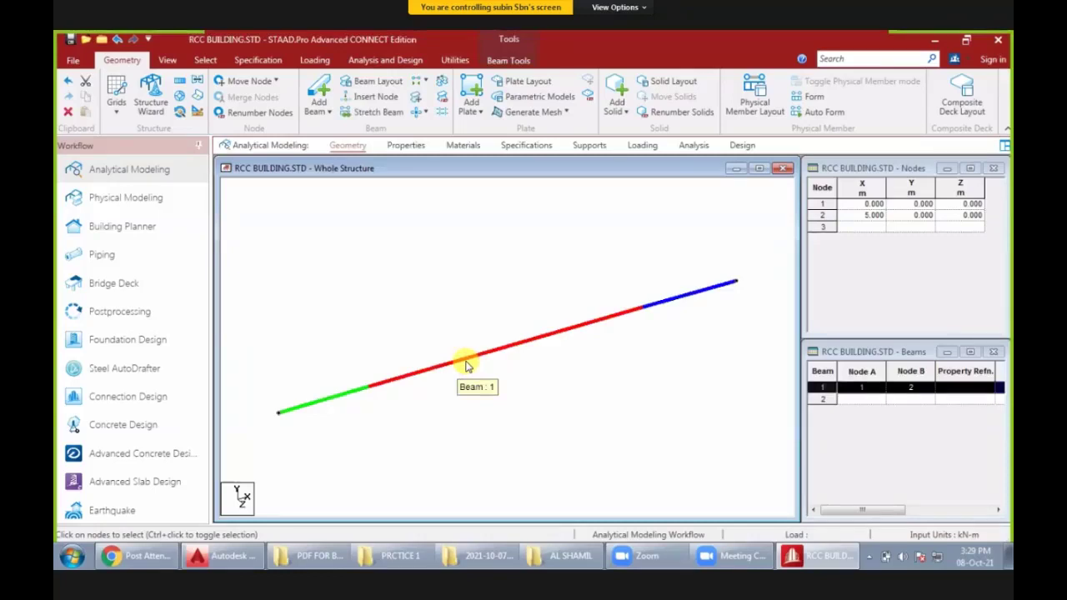
- Repeat beam 1 in 2 linked 5 m steps along Z, giving 6 nodes and 7 beams
click(180, 82)
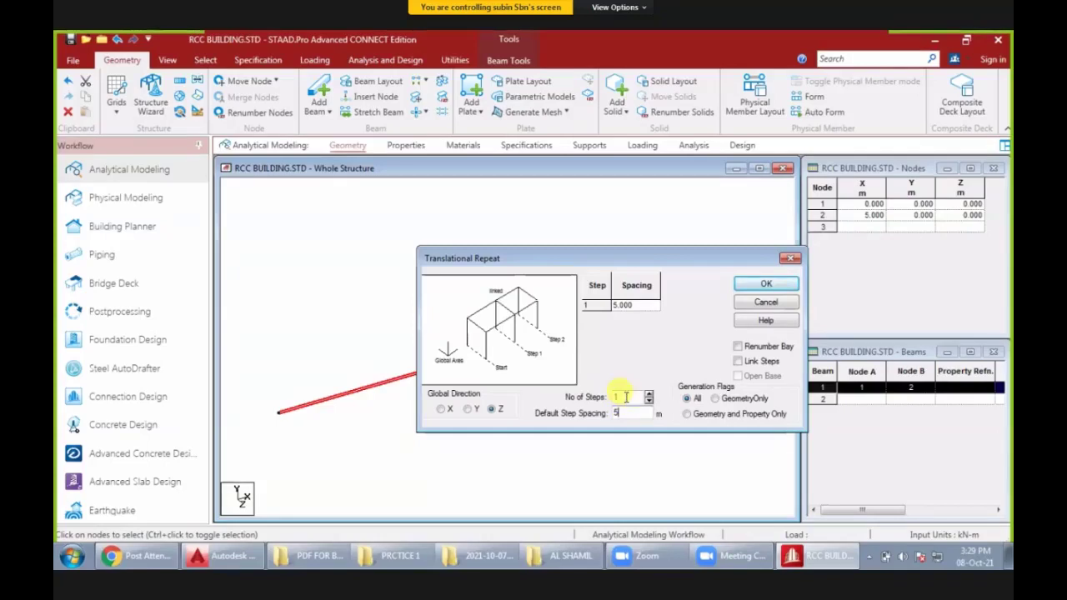
text(2)
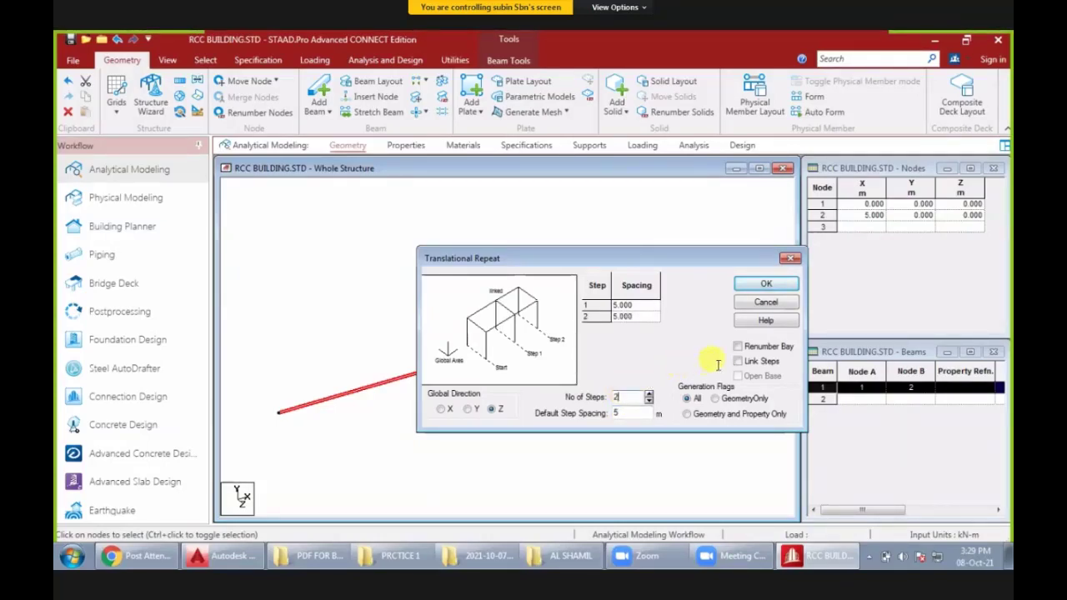
click(738, 361)
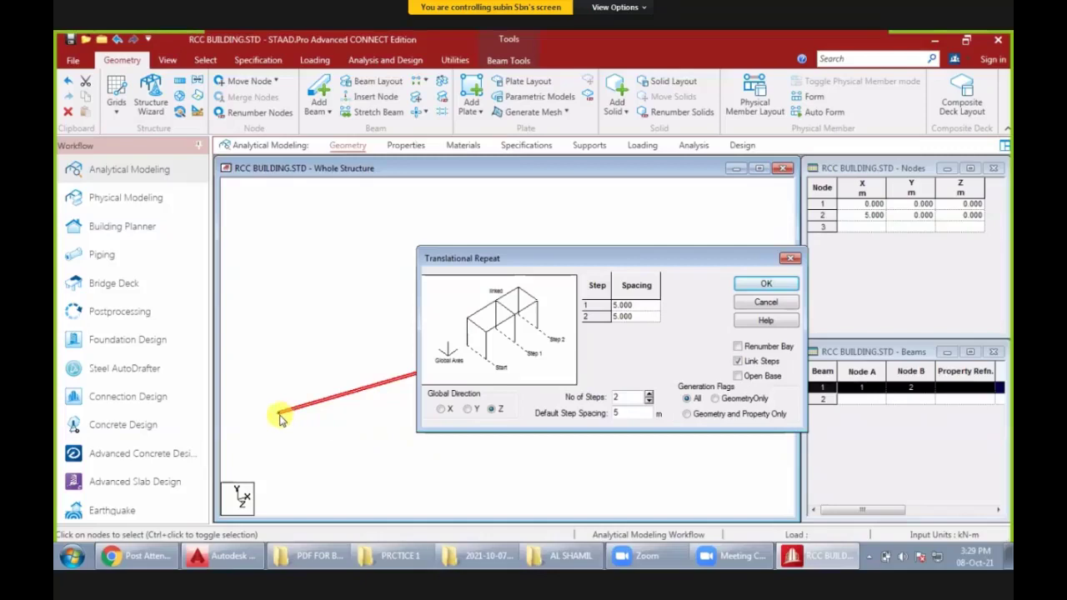
click(766, 285)
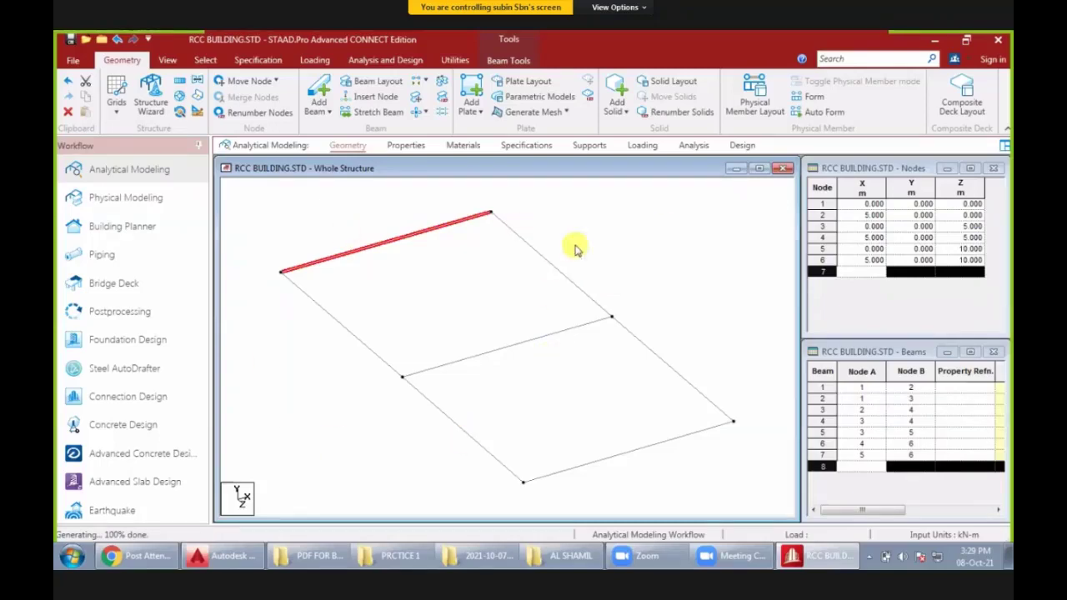
click(638, 265)
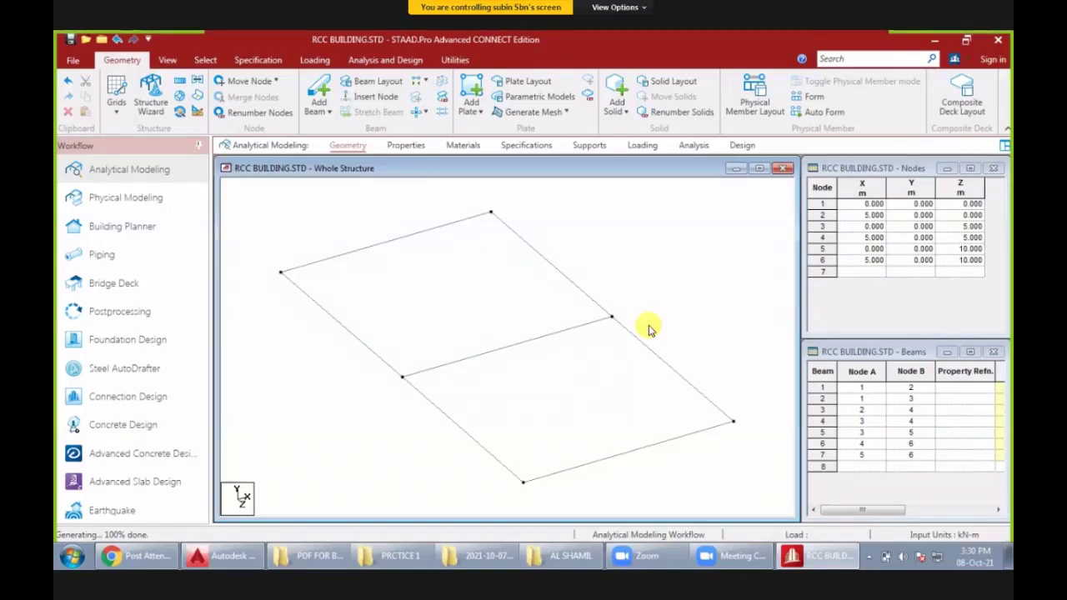
key(ctrl+a)
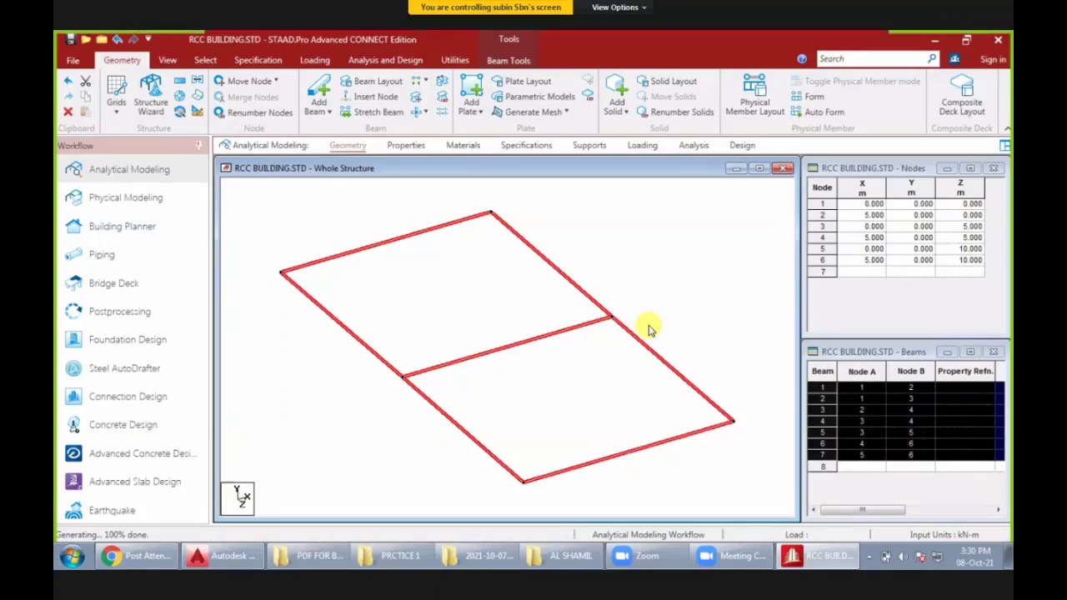
- Select all seven ground-grid beams and bring up Translational Repeat for them
click(183, 221)
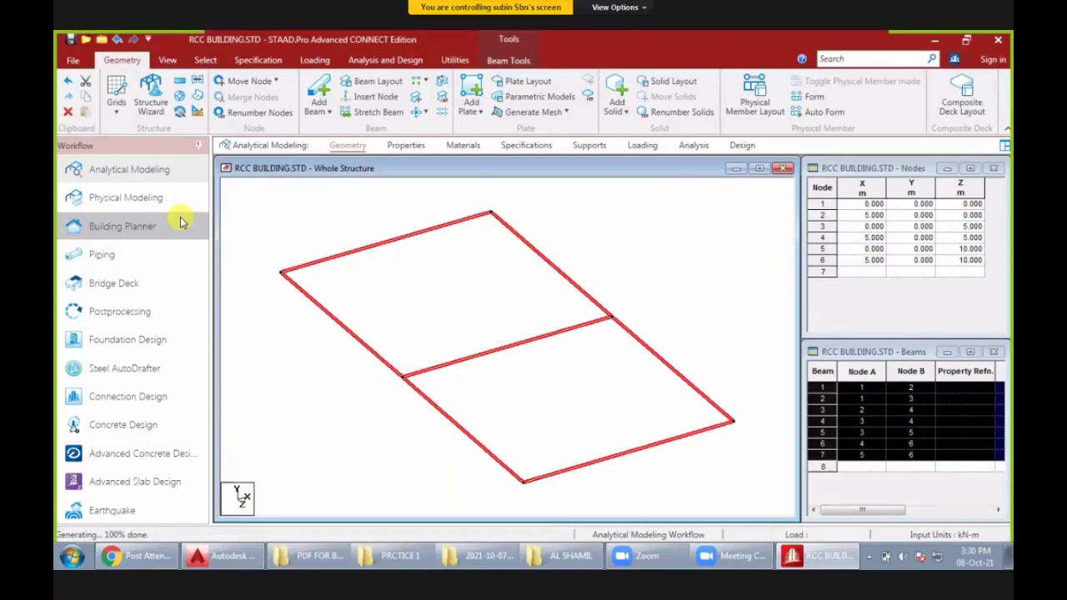
click(181, 83)
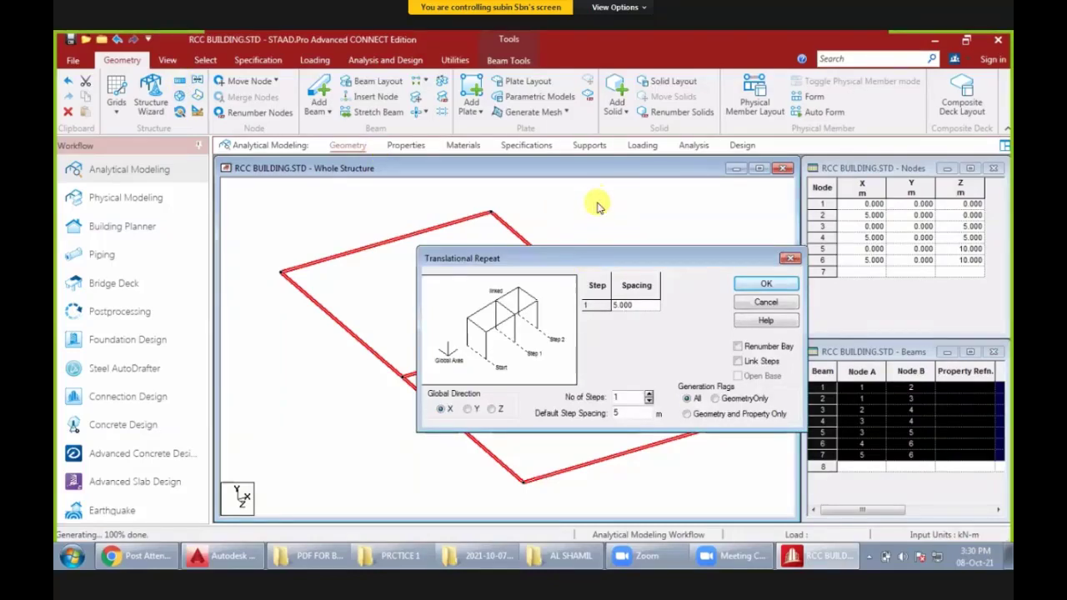
- Set the repeat's Global Direction to Y with 1 step
drag(609, 255, 619, 197)
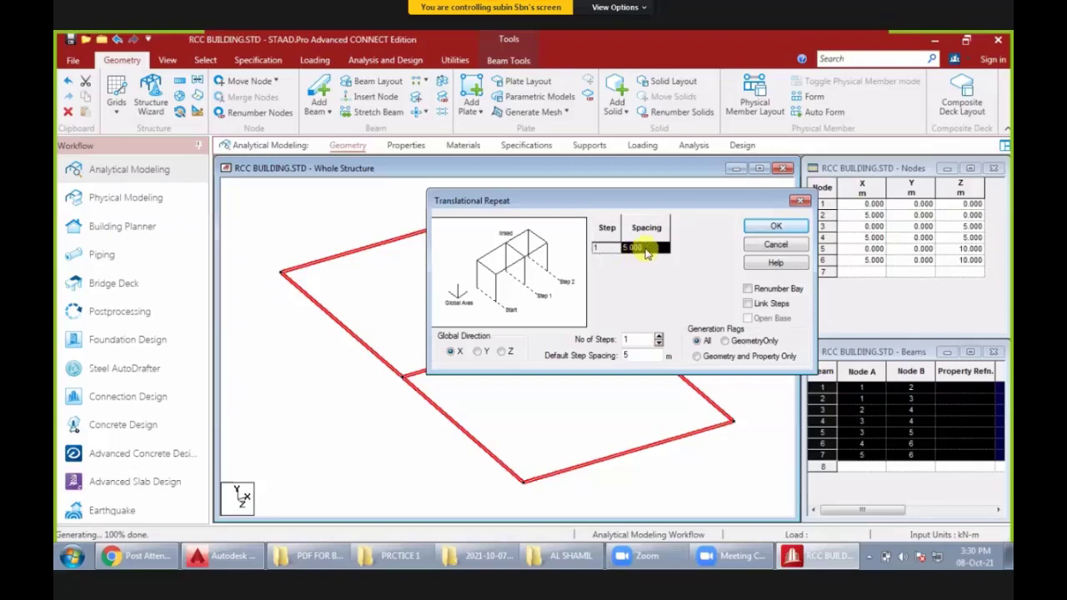
click(646, 246)
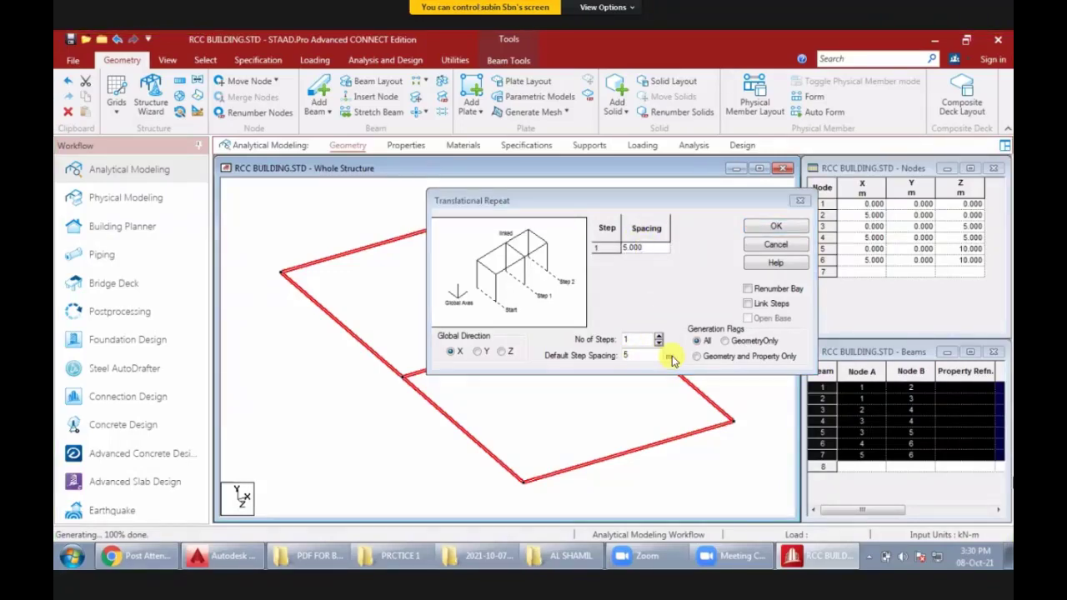
click(617, 202)
drag(606, 212, 553, 216)
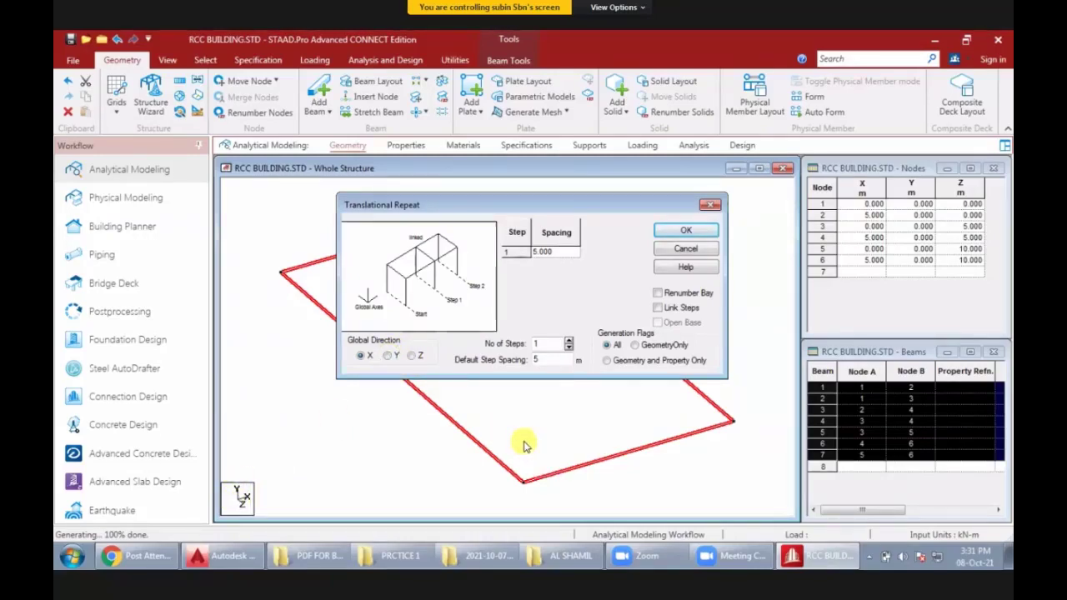
click(387, 356)
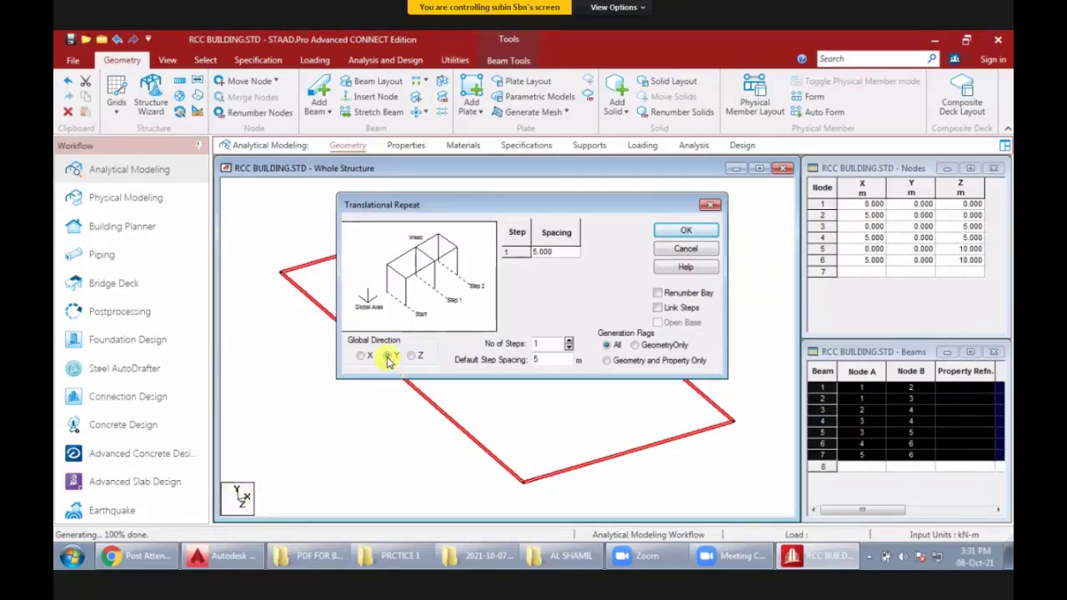
click(543, 344)
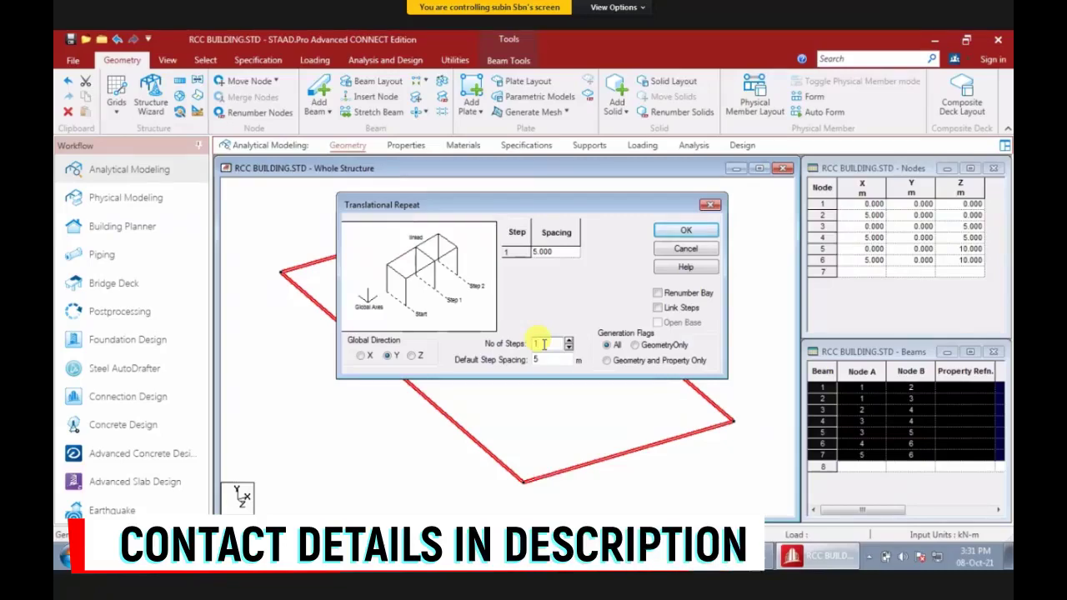
text(1)
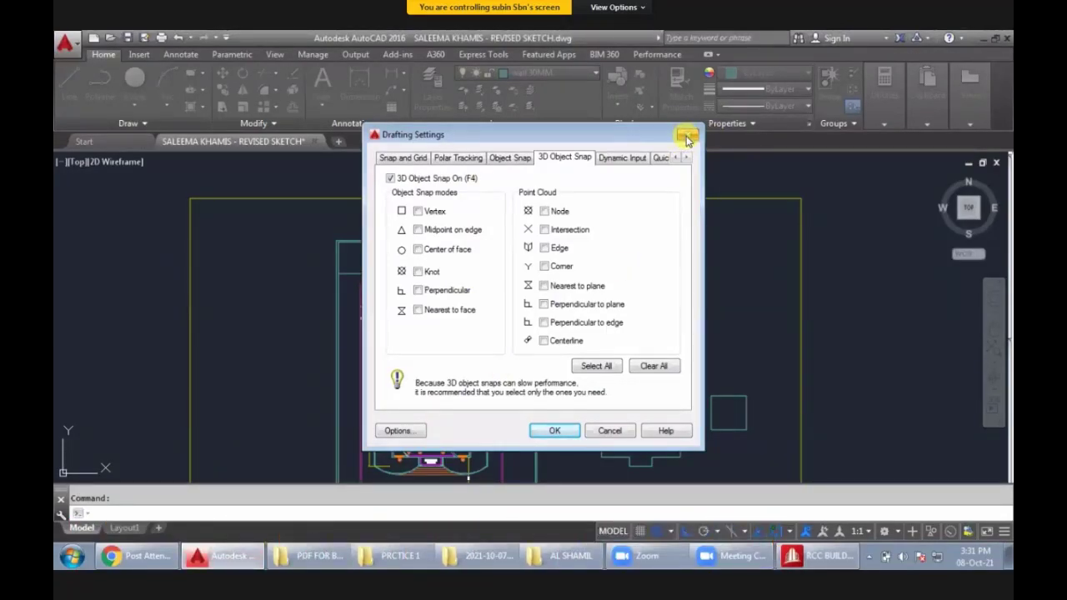
- Close AutoCAD's Drafting Settings and zoom to the PARAPET, BASEMENT and FOOTING level labels
click(687, 136)
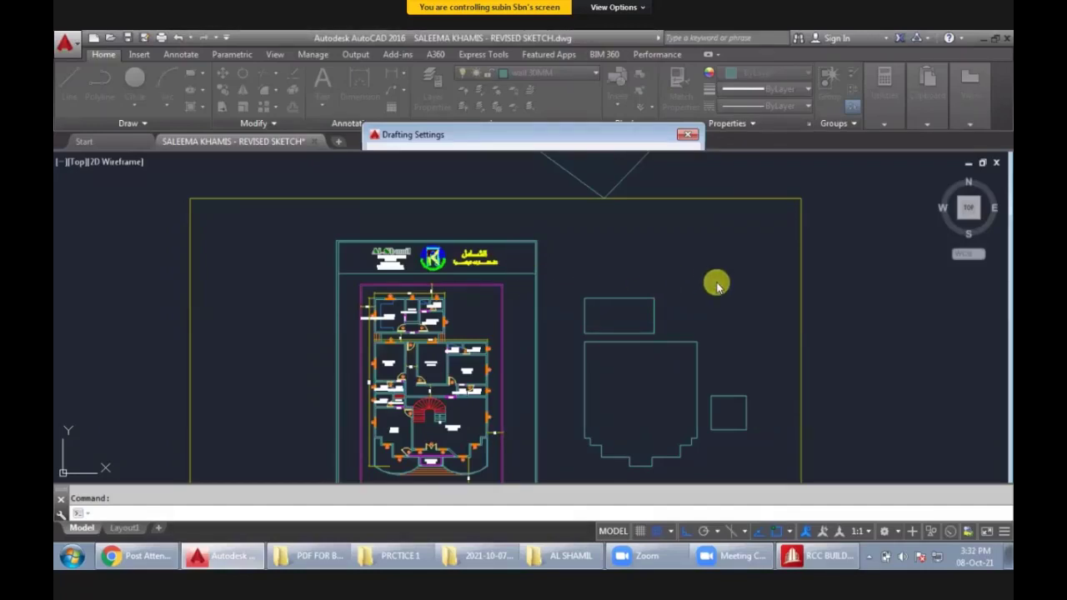
middle_drag(717, 285, 352, 255)
double_click(651, 366)
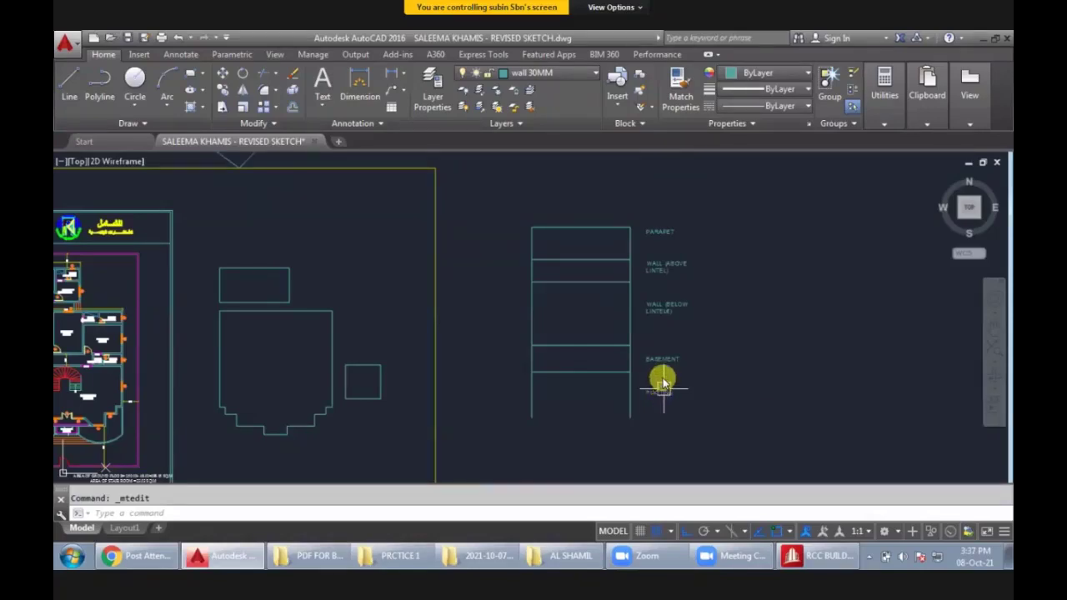
scroll(663, 382, up, 2)
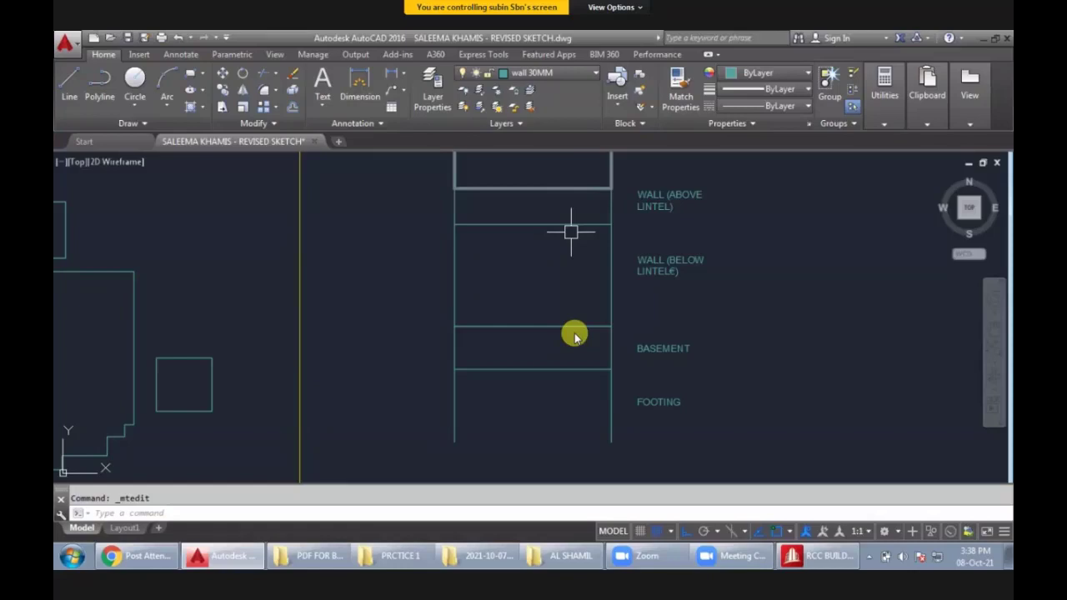
scroll(574, 333, down, 2)
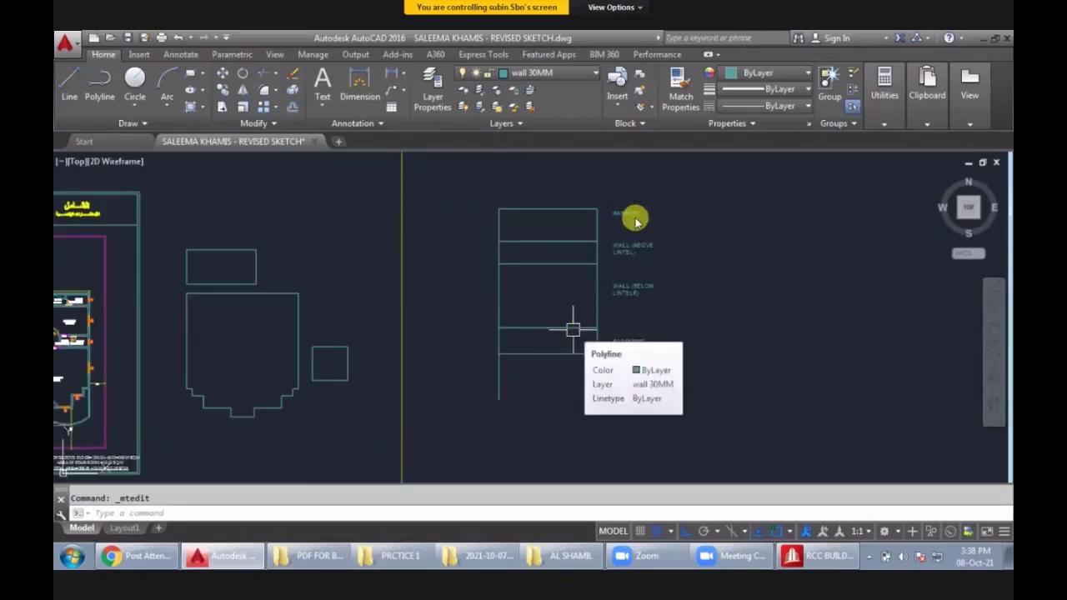
scroll(635, 219, up, 2)
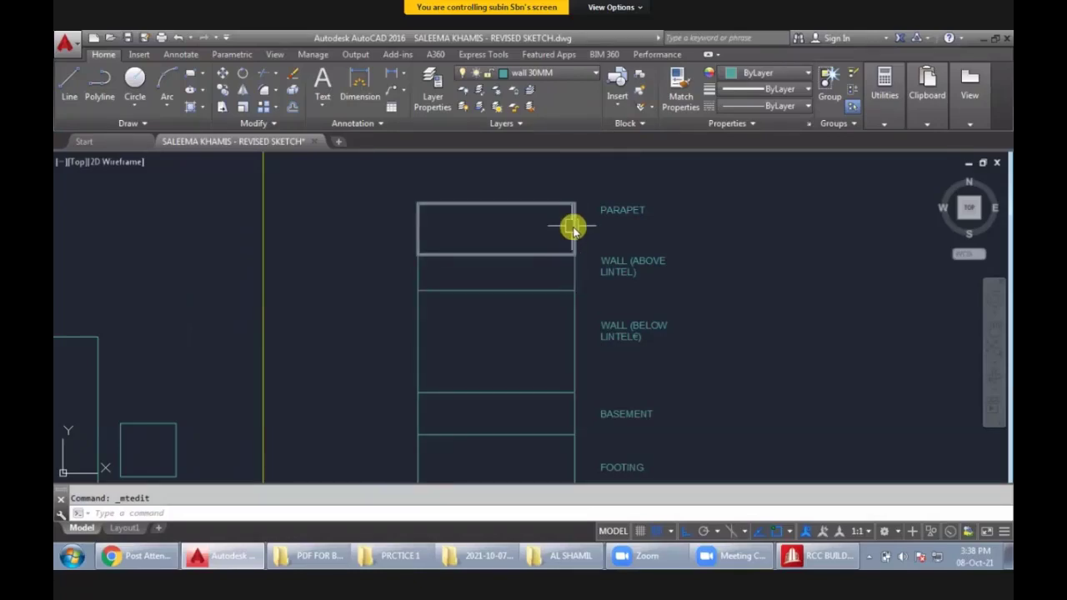
mouse_move(572, 227)
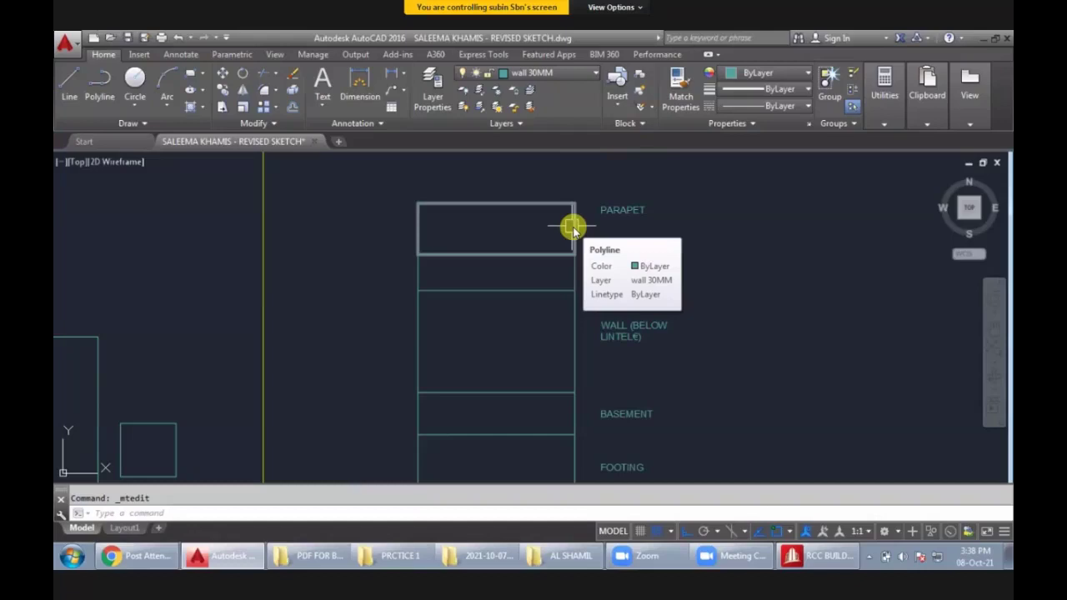
click(796, 556)
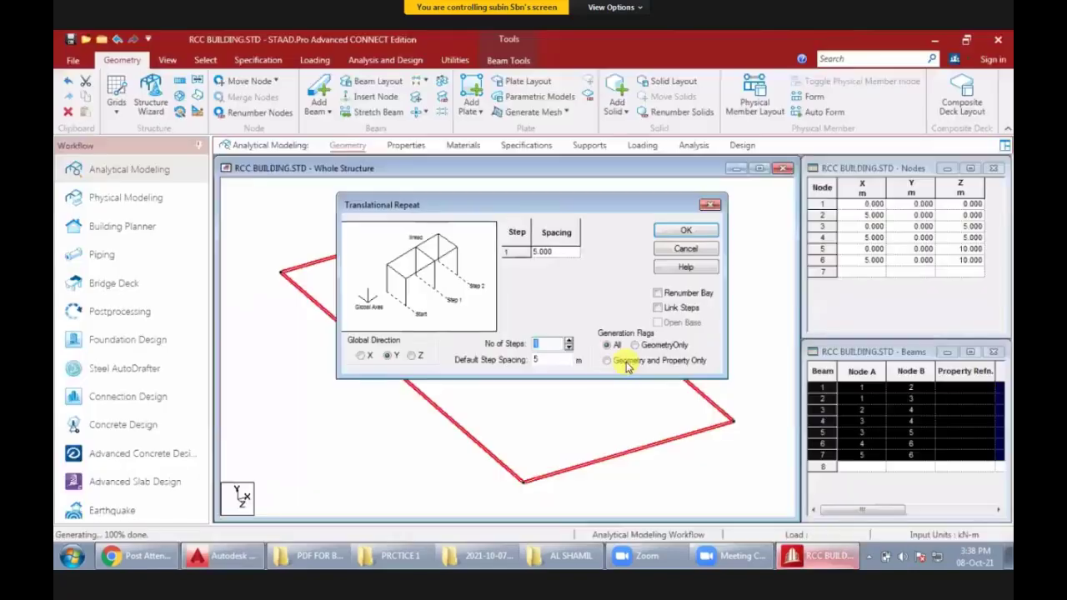
- Change the number of repeat steps to 5
click(553, 343)
key(BackSpace)
text(5)
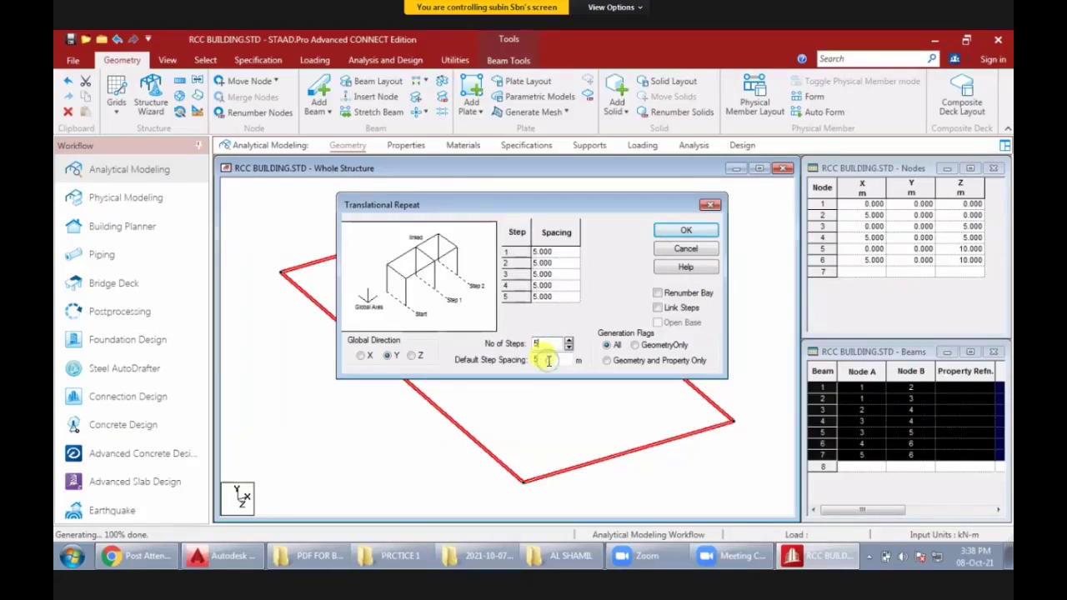
click(555, 258)
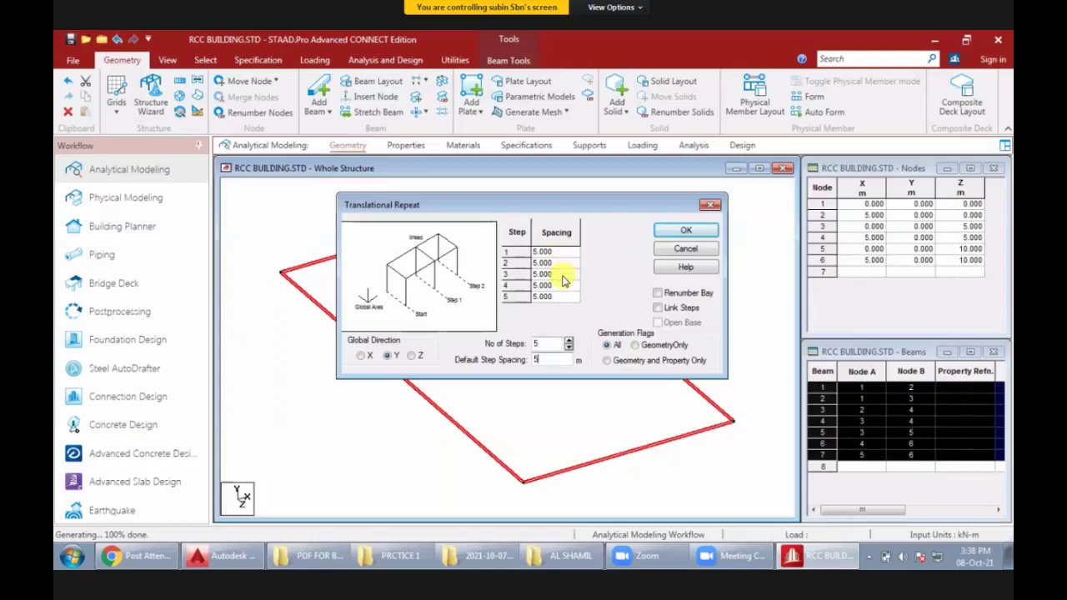
- Enter step spacings 2, 1, 2.1, 0.9 and 0.9 m and tick Link Steps
click(560, 258)
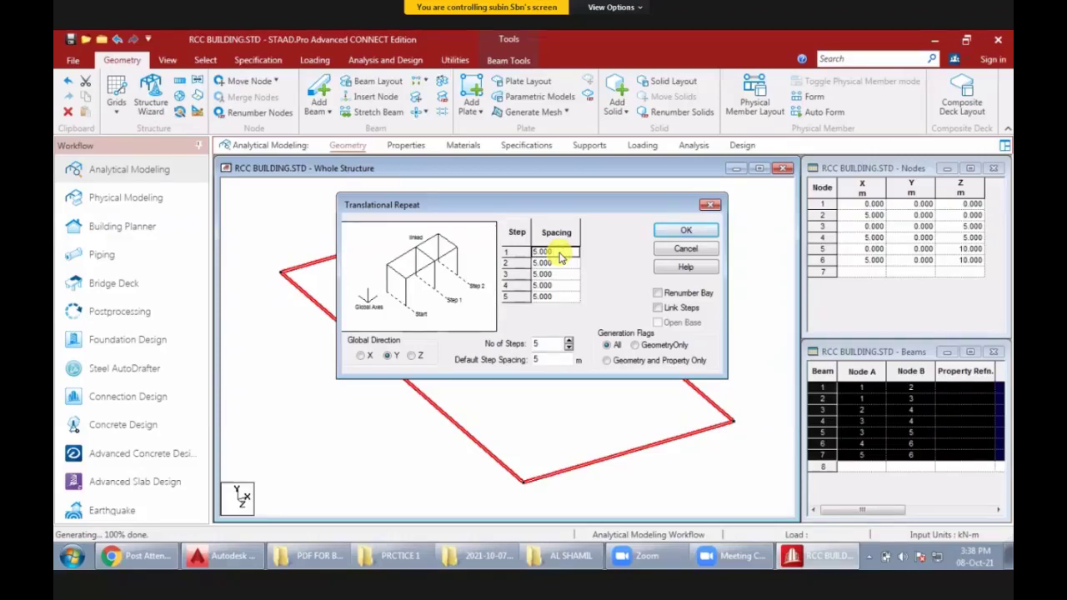
text(2)
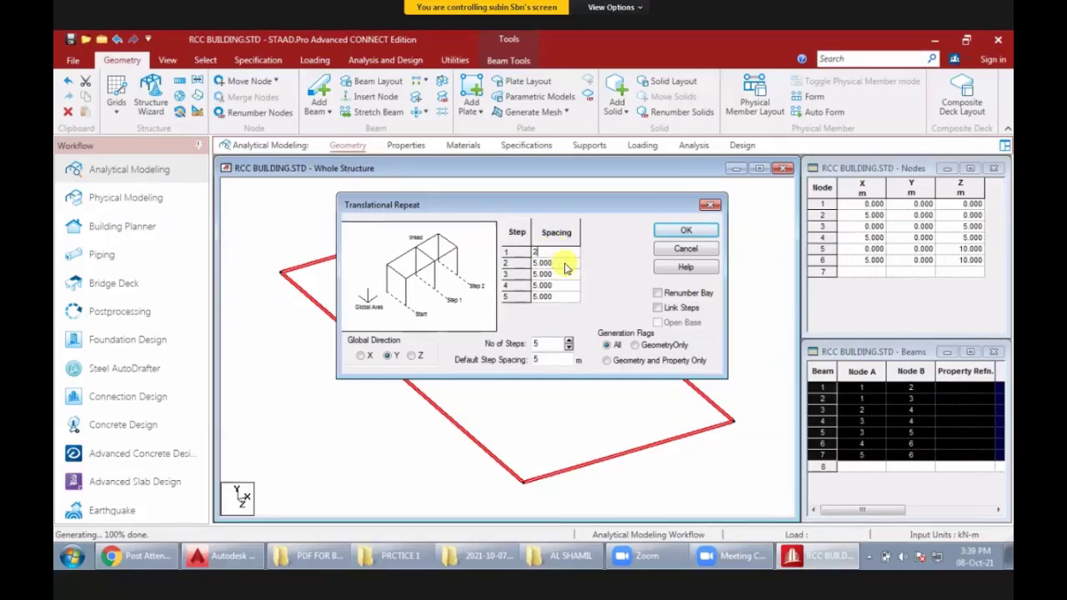
click(564, 264)
text(1)
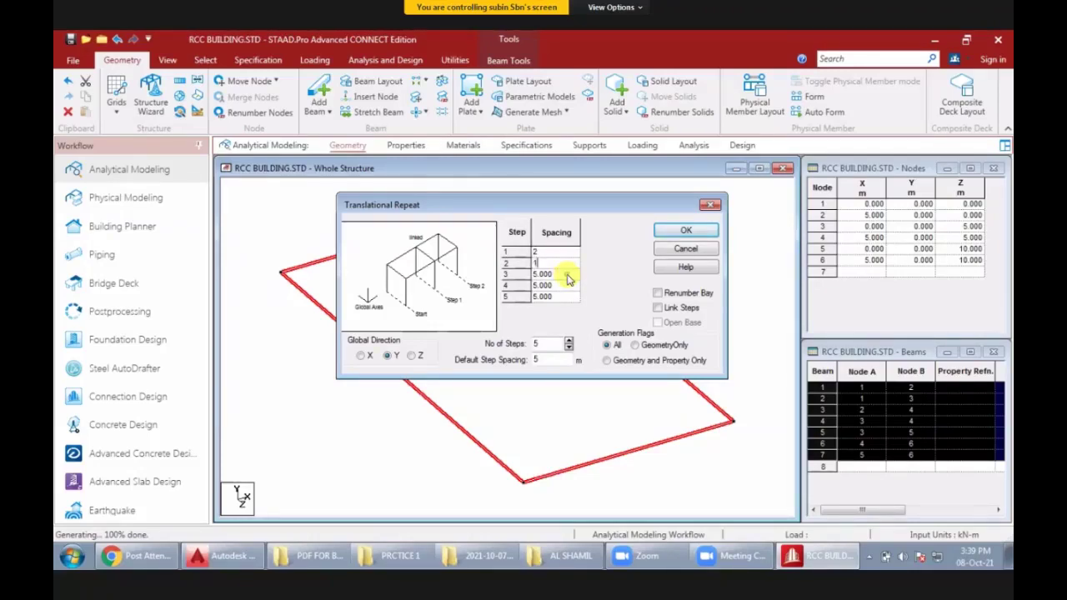
click(566, 275)
text(2.1)
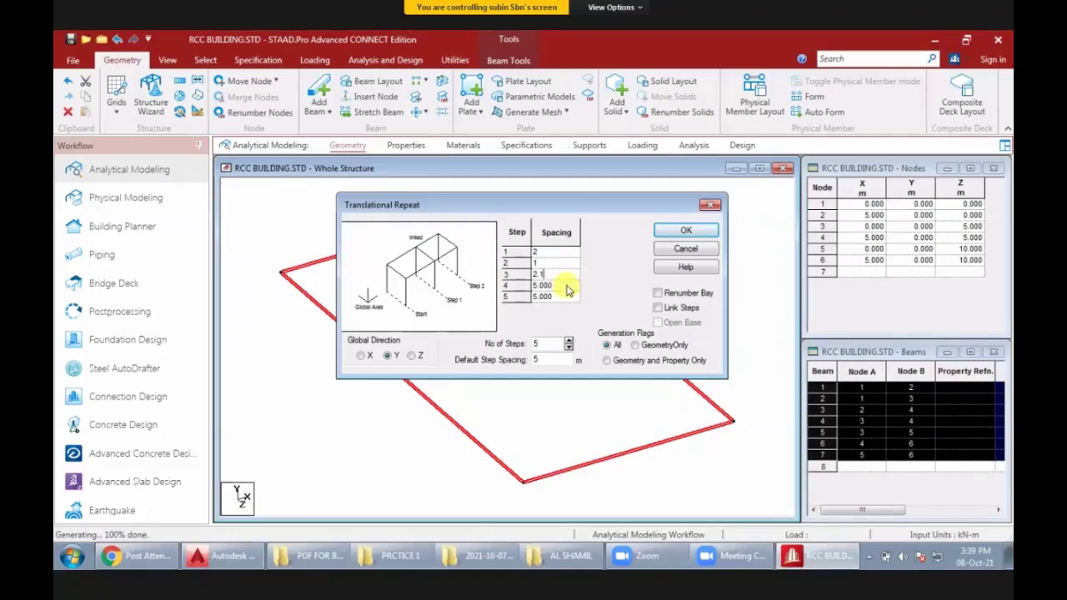
click(567, 286)
text(0.9)
click(559, 298)
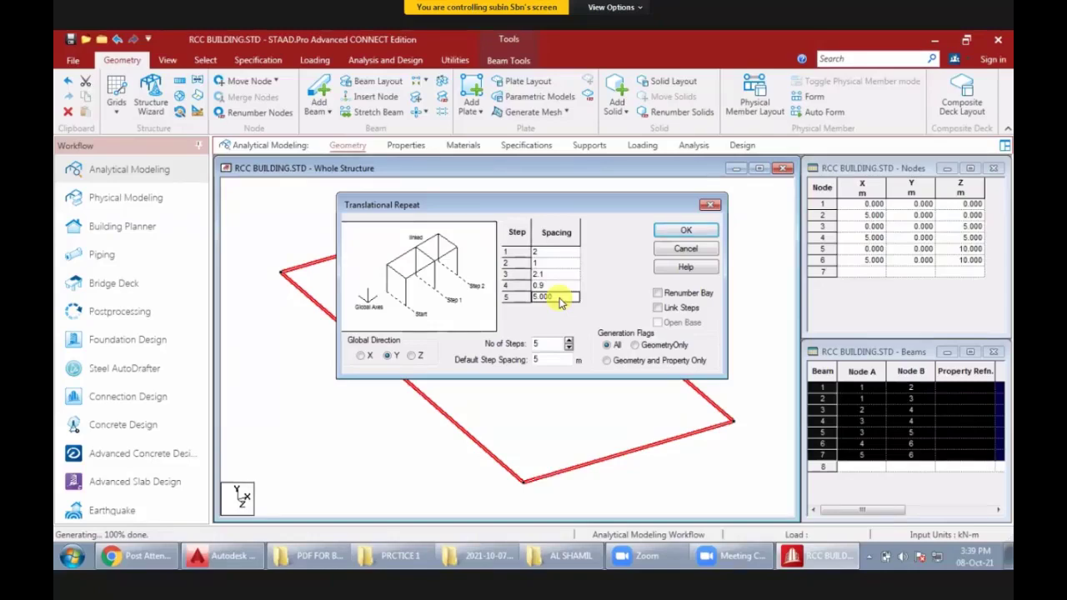
text(0.9)
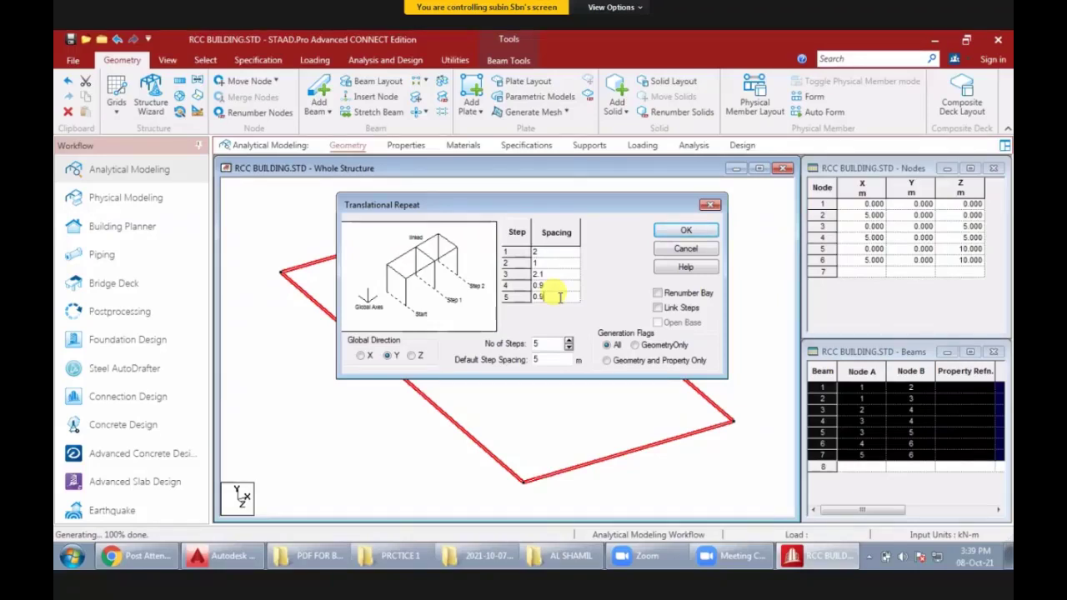
click(658, 308)
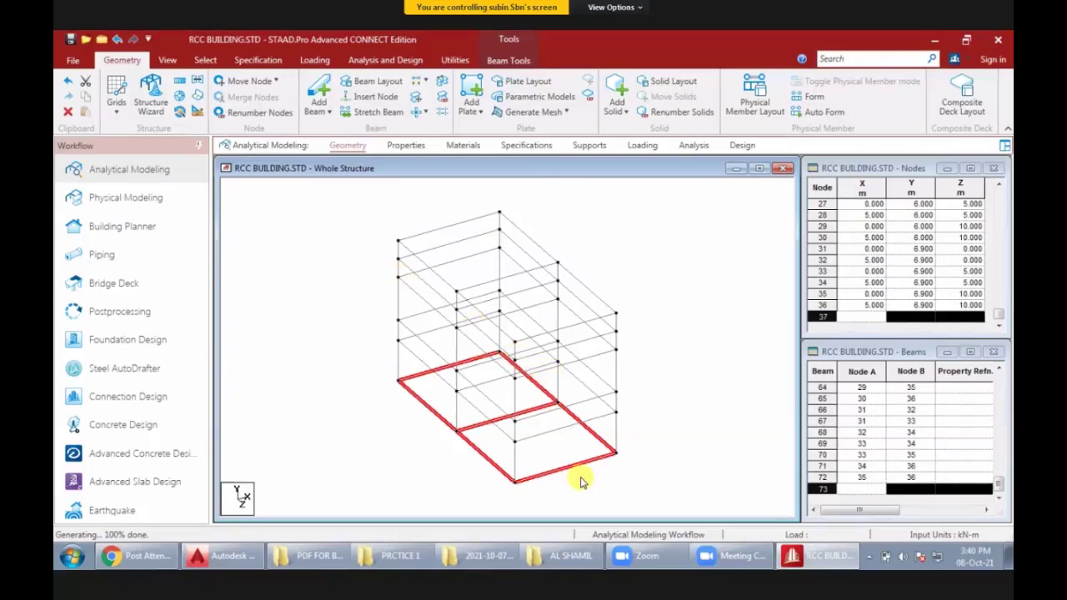
- Pick the unwanted front-left ground-level beams for deletion, then clear the selection
click(546, 478)
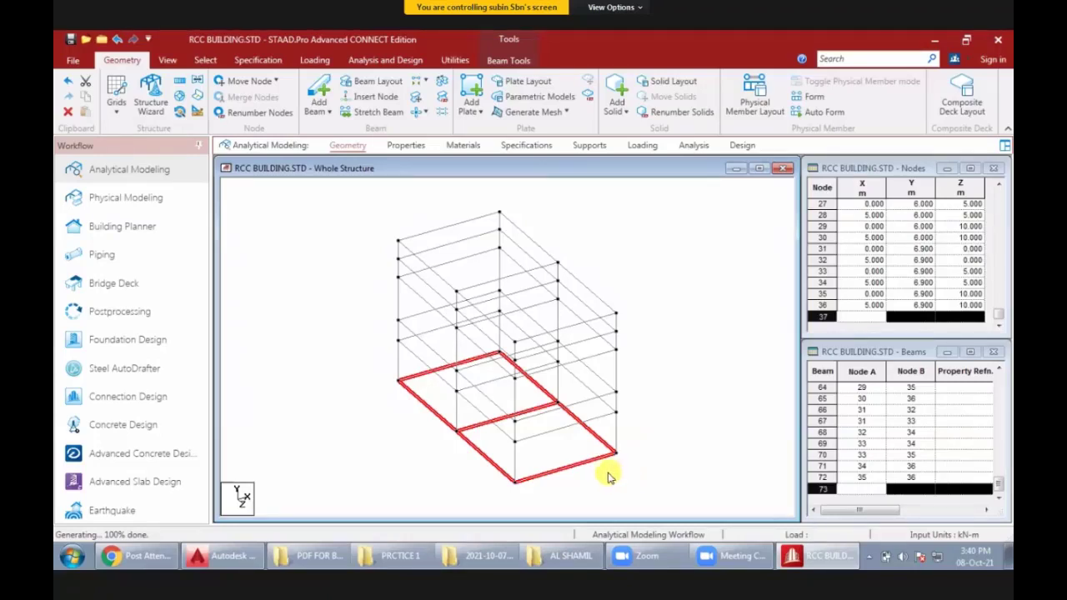
click(450, 430)
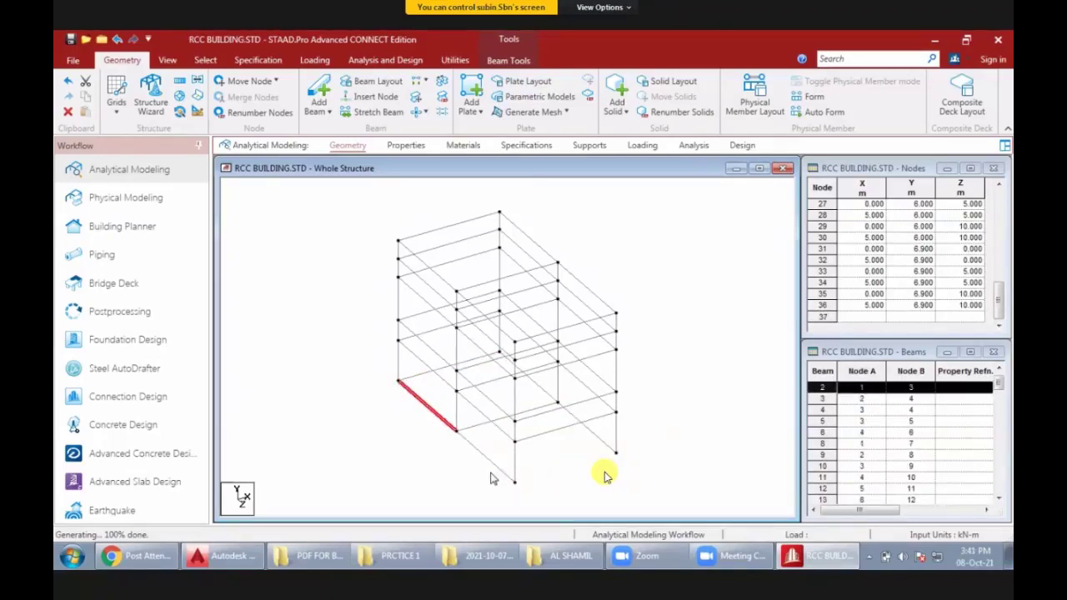
click(507, 473)
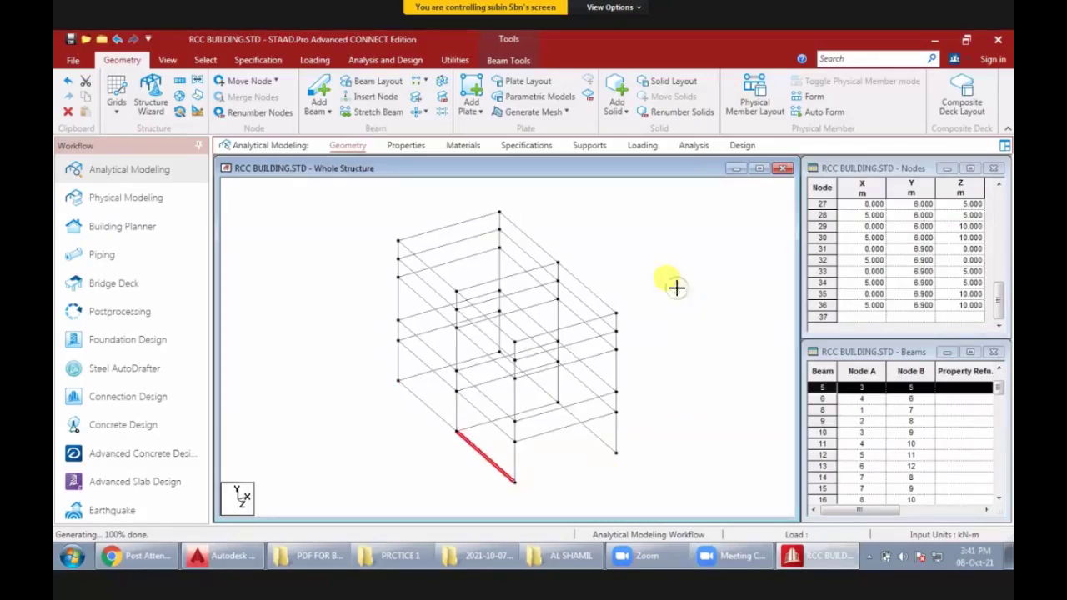
click(302, 231)
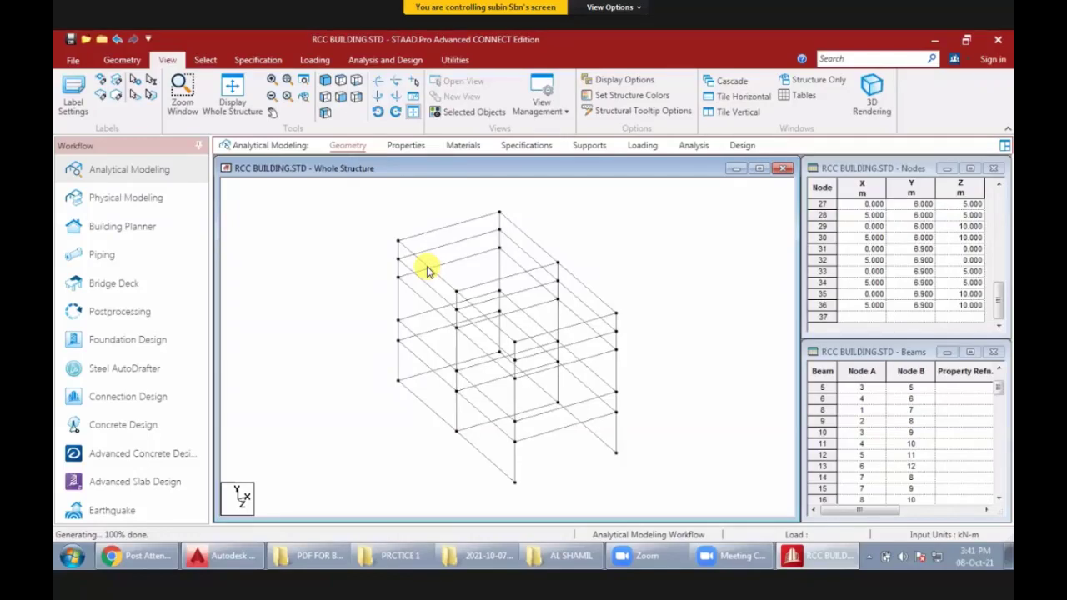
- Switch to the front elevation and window-select the ground-level beams along the base
right_click(427, 271)
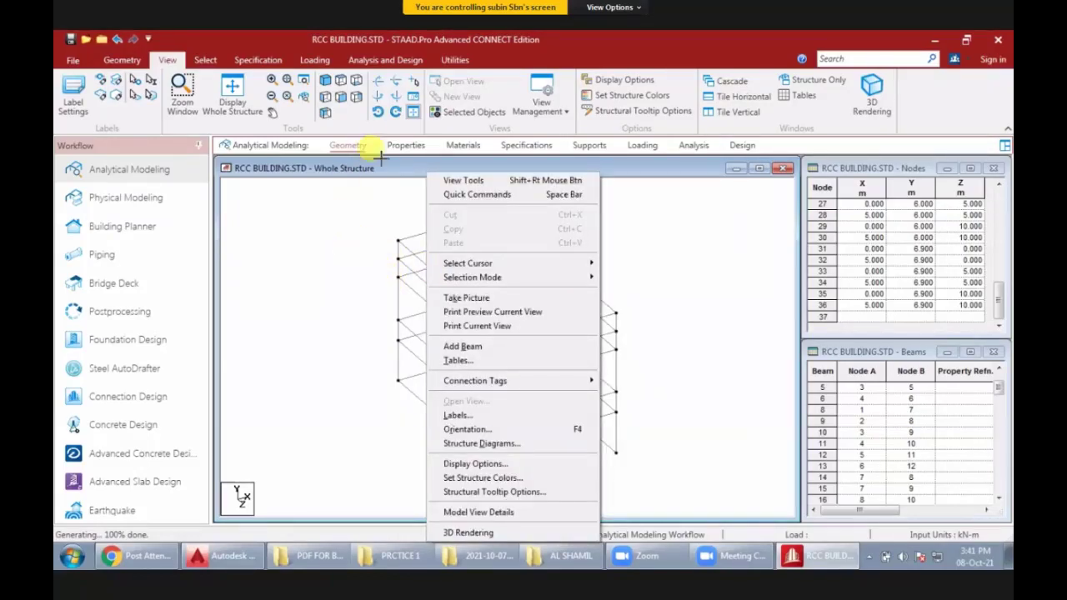
click(374, 98)
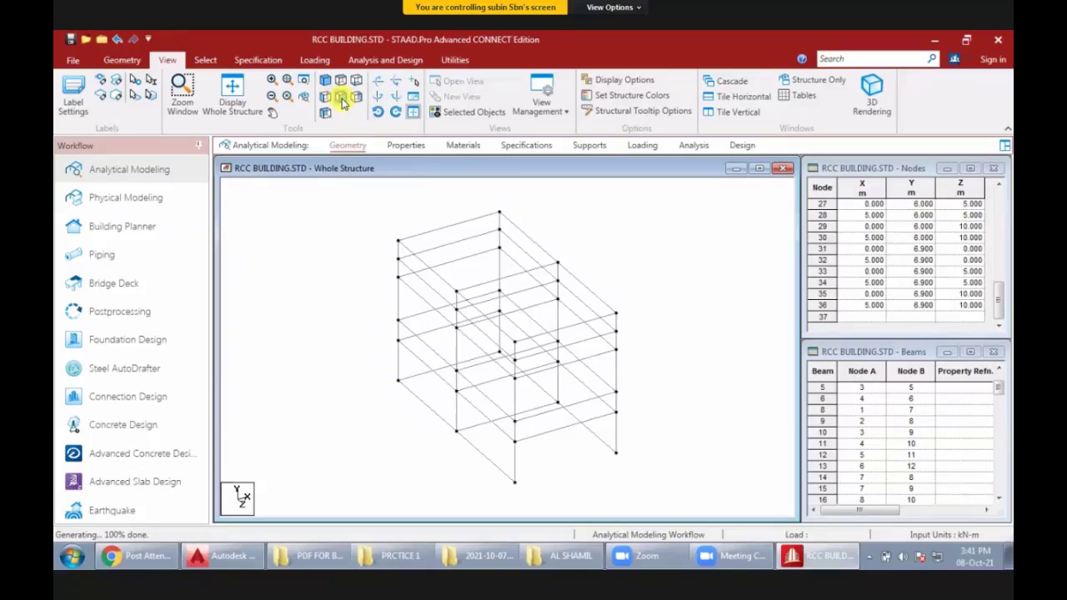
click(340, 98)
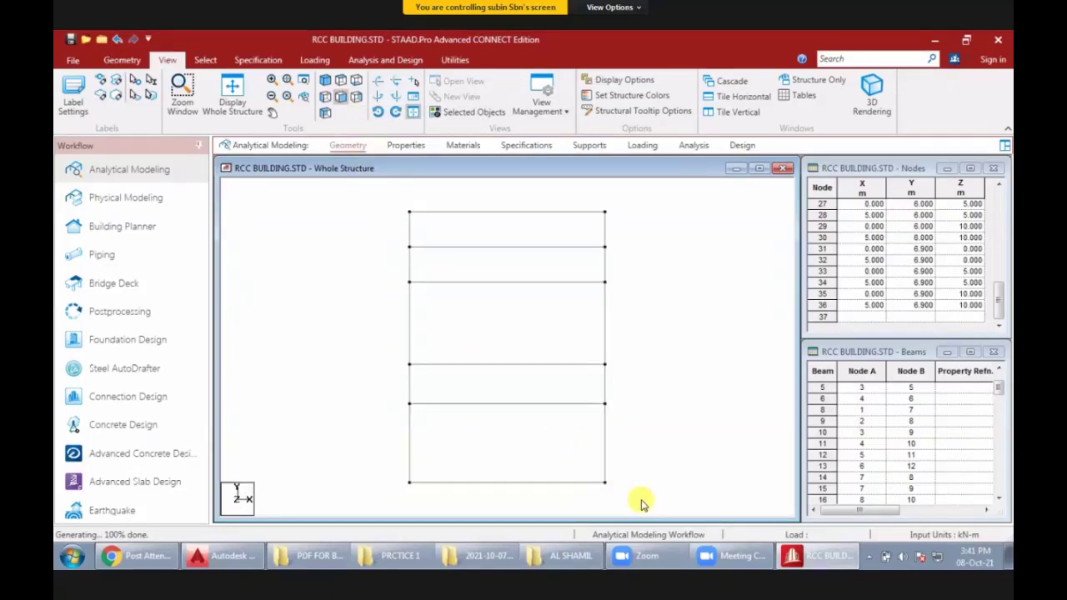
drag(640, 498, 559, 478)
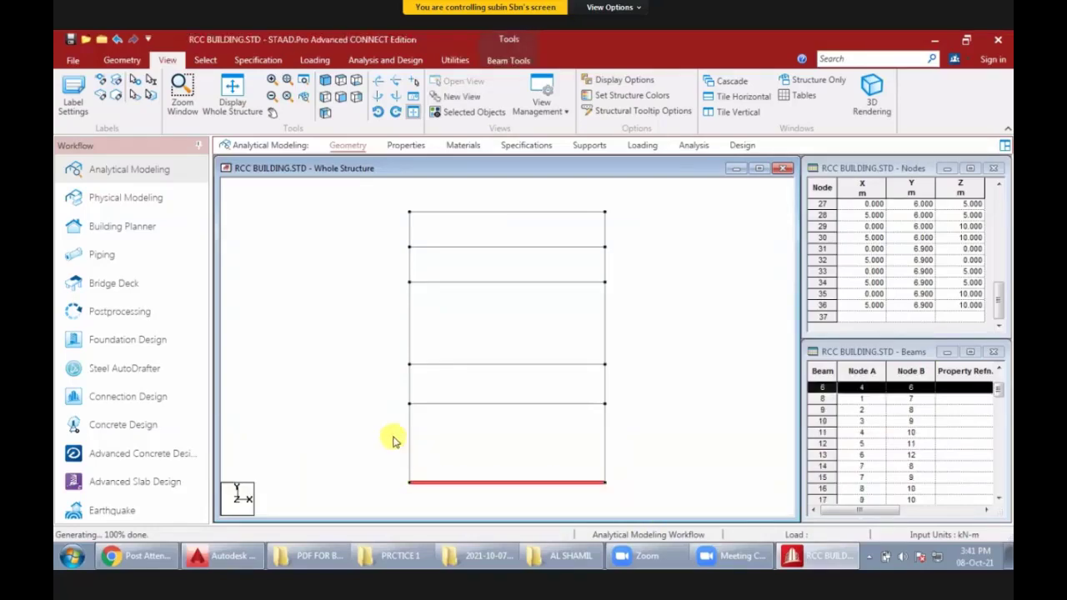
click(180, 86)
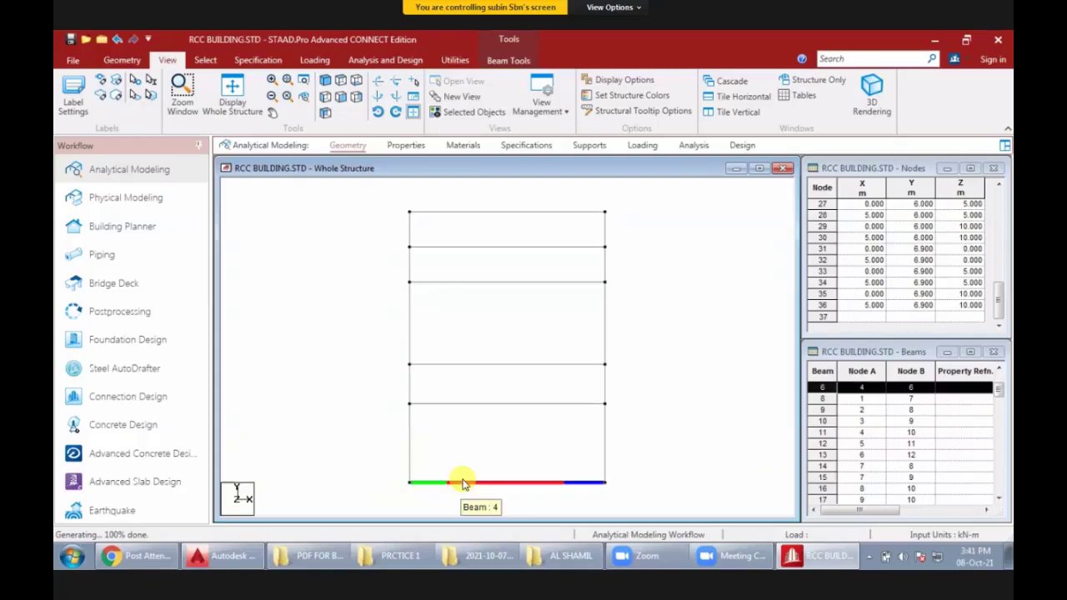
- Delete the four selected base beams and return to the isometric view
click(325, 82)
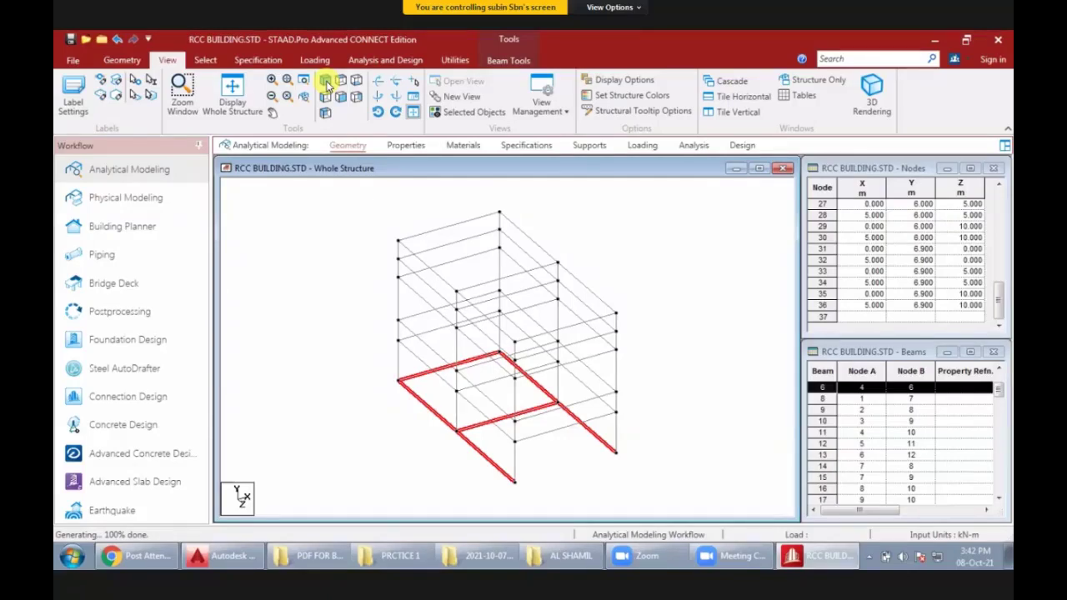
click(327, 87)
key(Delete)
key(Return)
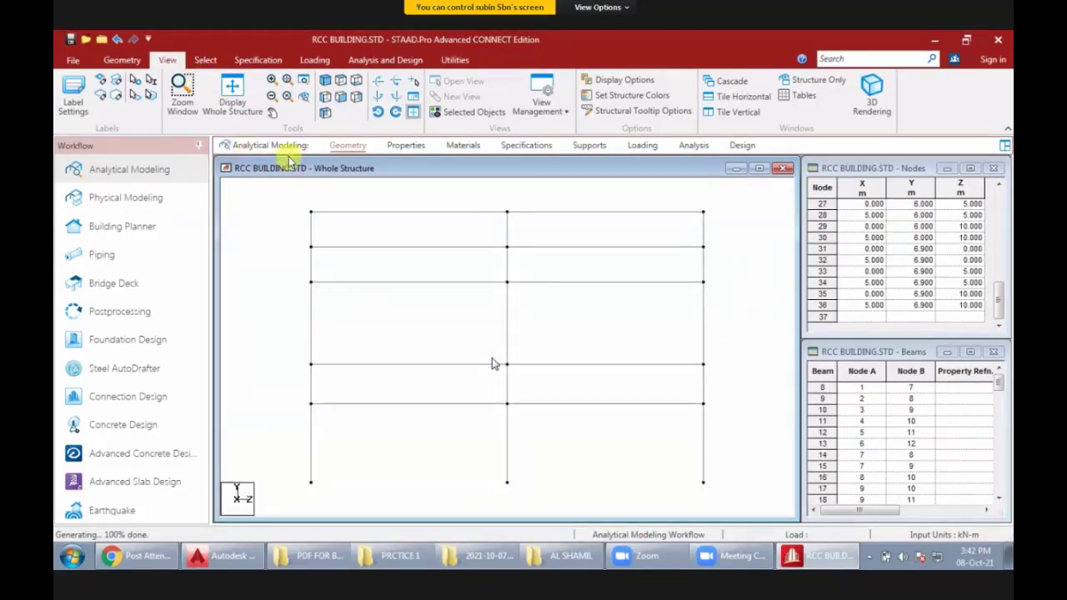
click(326, 85)
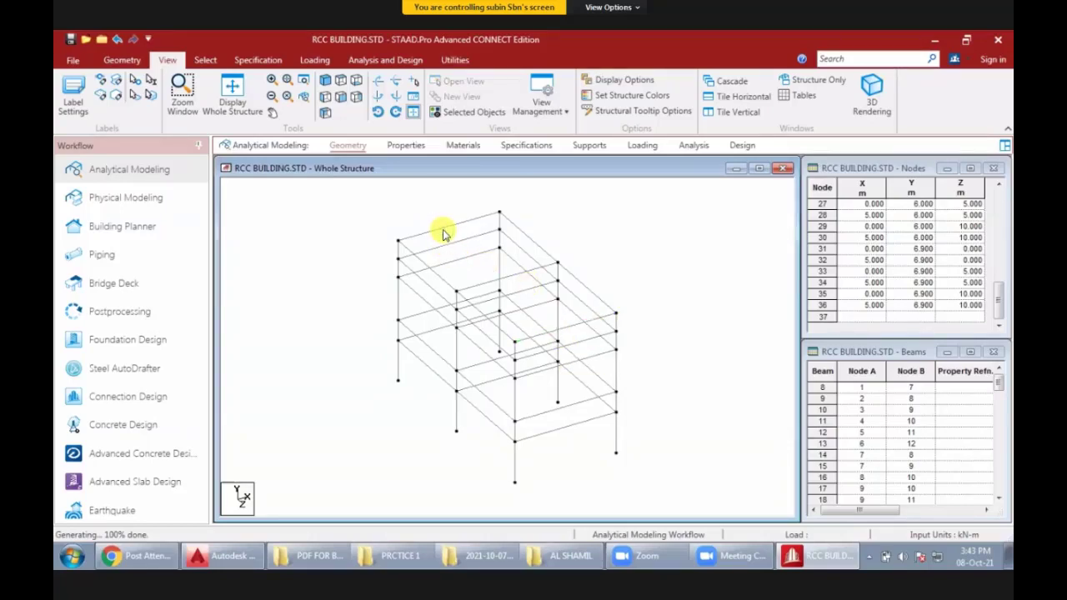
- Window-select the top-level beams 66 to 72
click(444, 235)
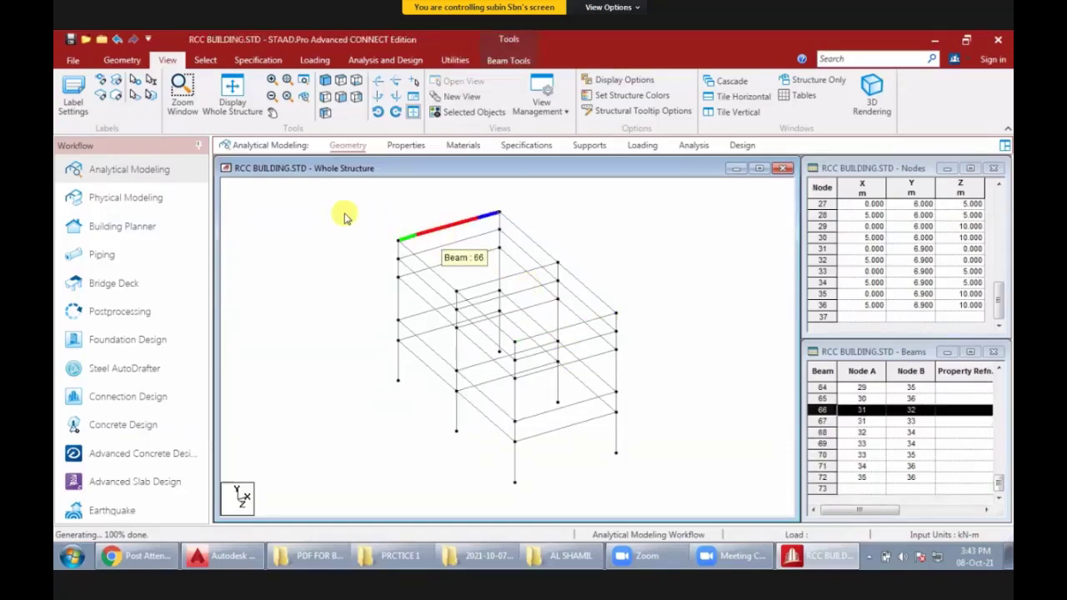
click(410, 219)
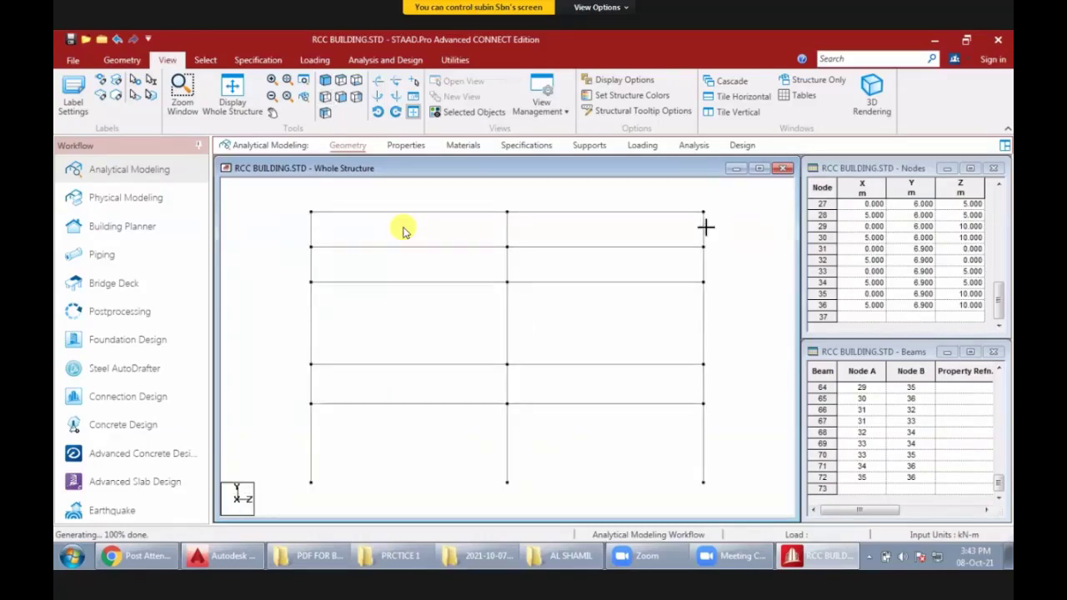
drag(726, 219, 718, 223)
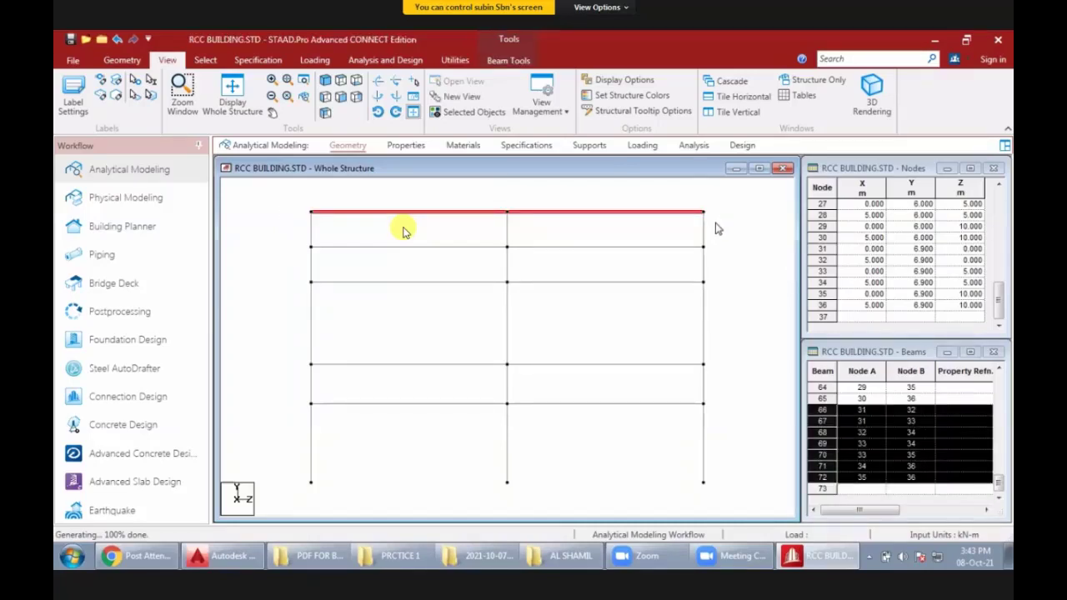
- Confirm deletion of top beams 66–72 and view the remaining frame in isometric
click(715, 222)
click(327, 90)
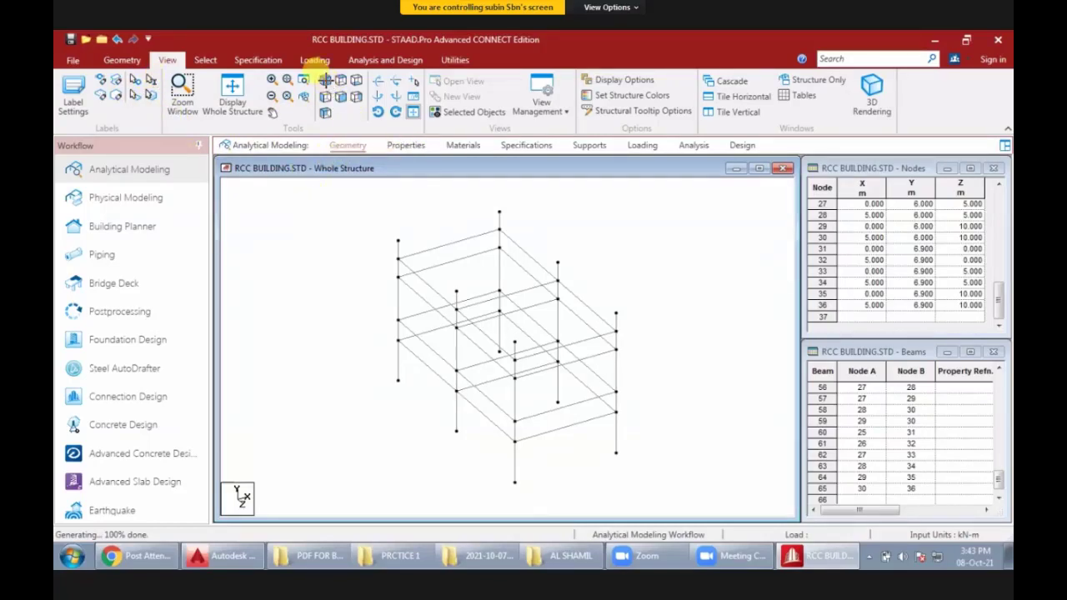
click(326, 83)
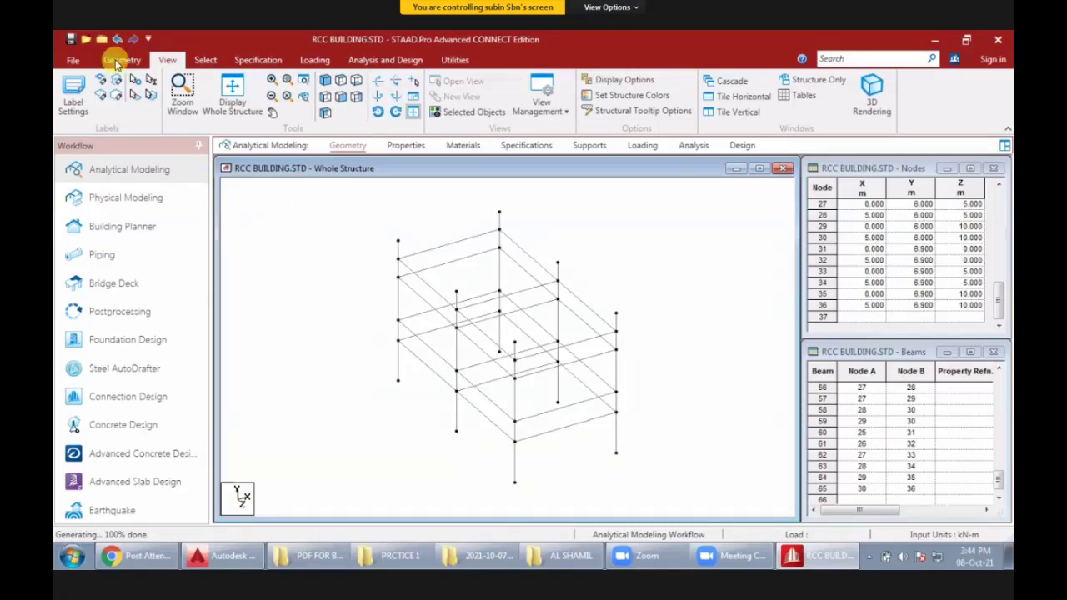
click(116, 64)
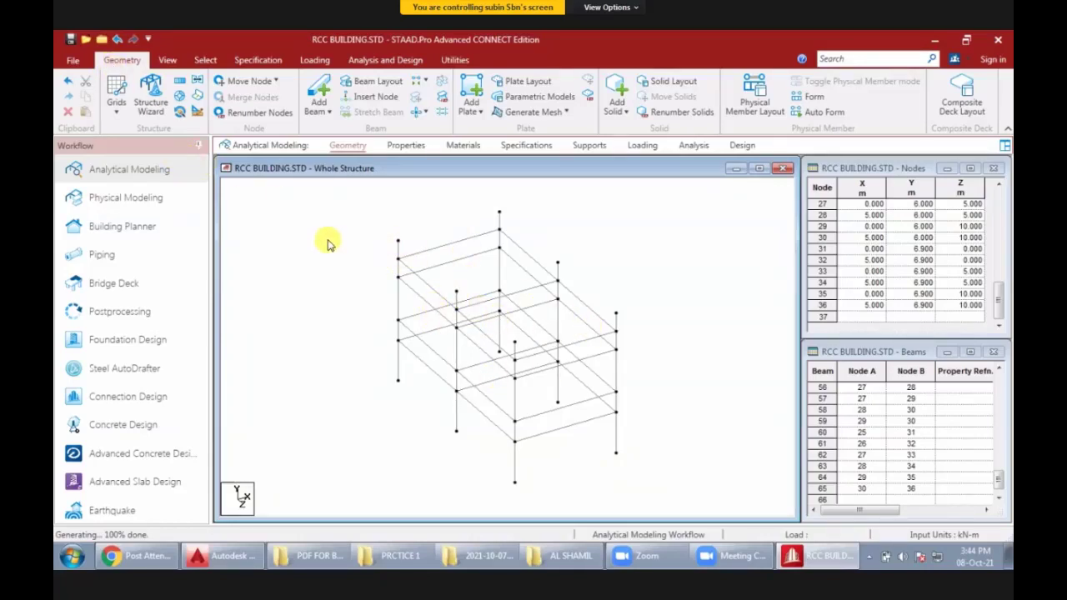
- Open the Add Plate dropdown on the Geometry tab and choose the four-node plate option
click(470, 108)
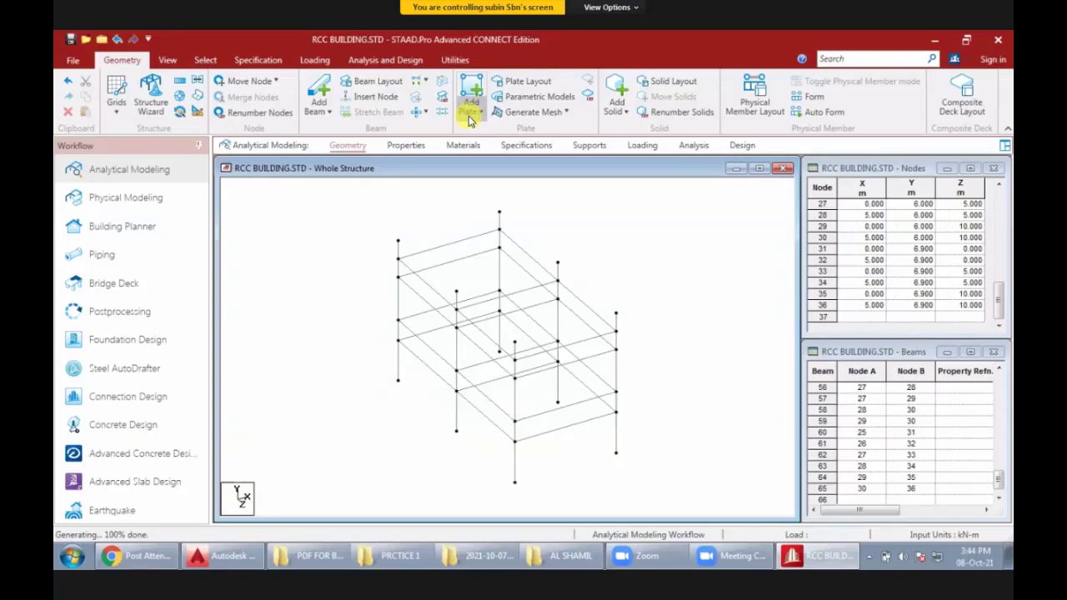
click(469, 117)
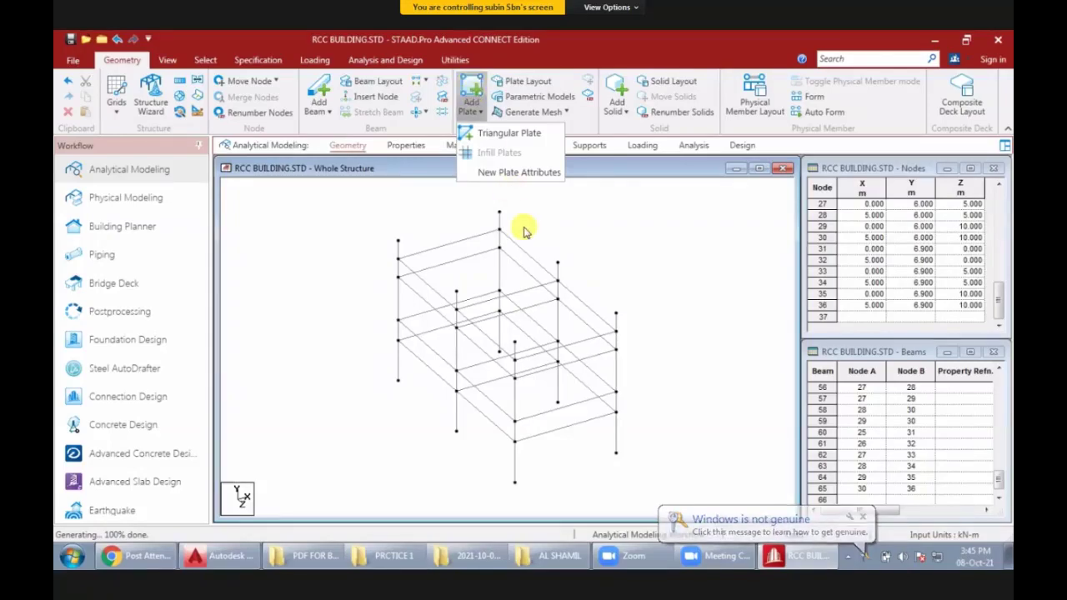
click(518, 235)
- Draw a quad slab plate by picking the four corner nodes of a top-floor bay
click(471, 104)
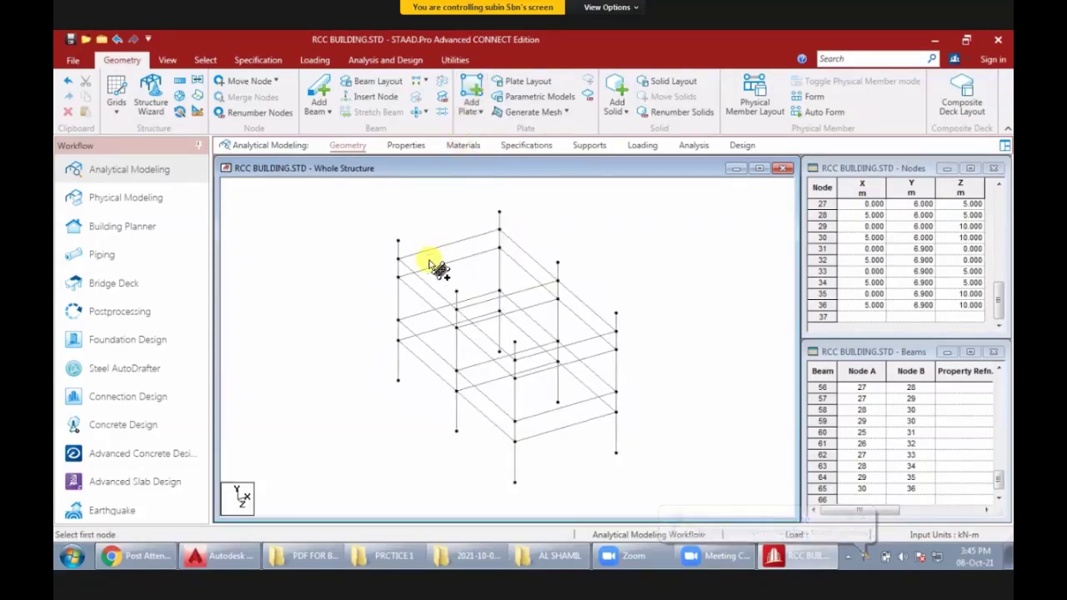
click(501, 231)
click(564, 274)
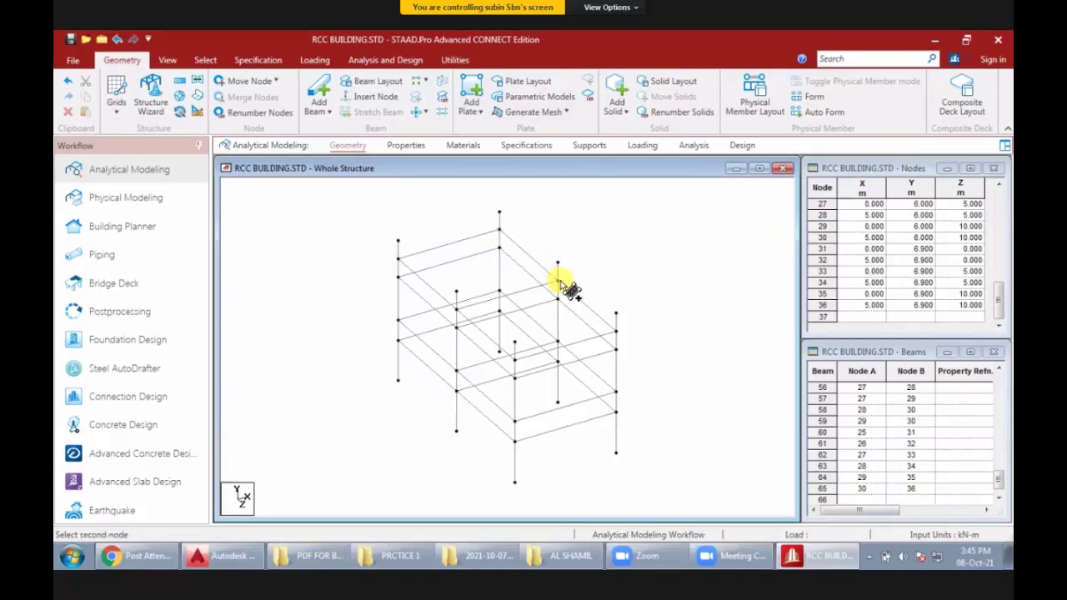
click(461, 313)
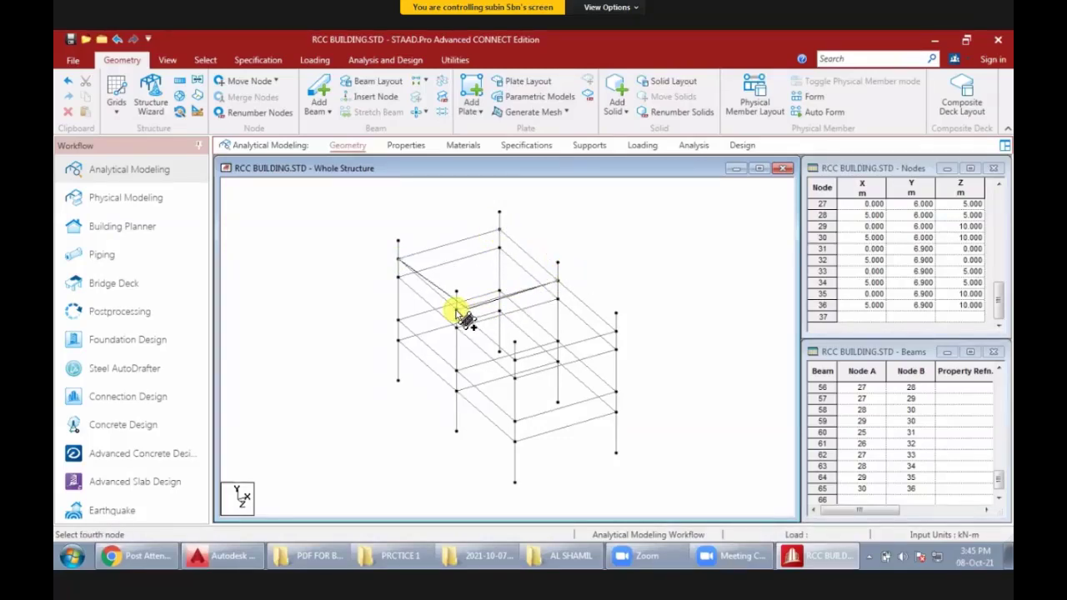
click(457, 312)
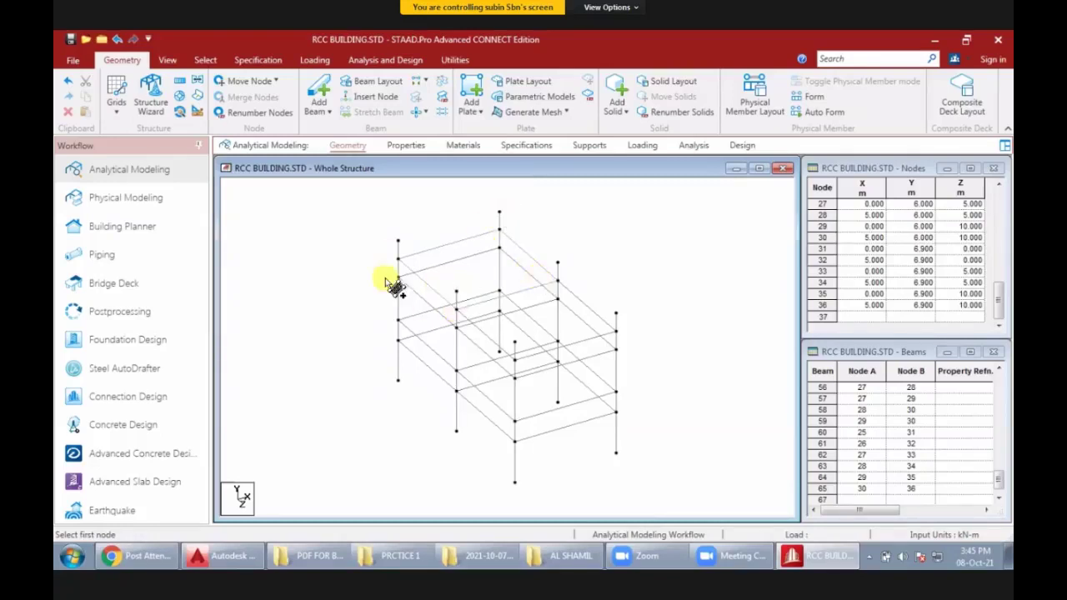
click(558, 213)
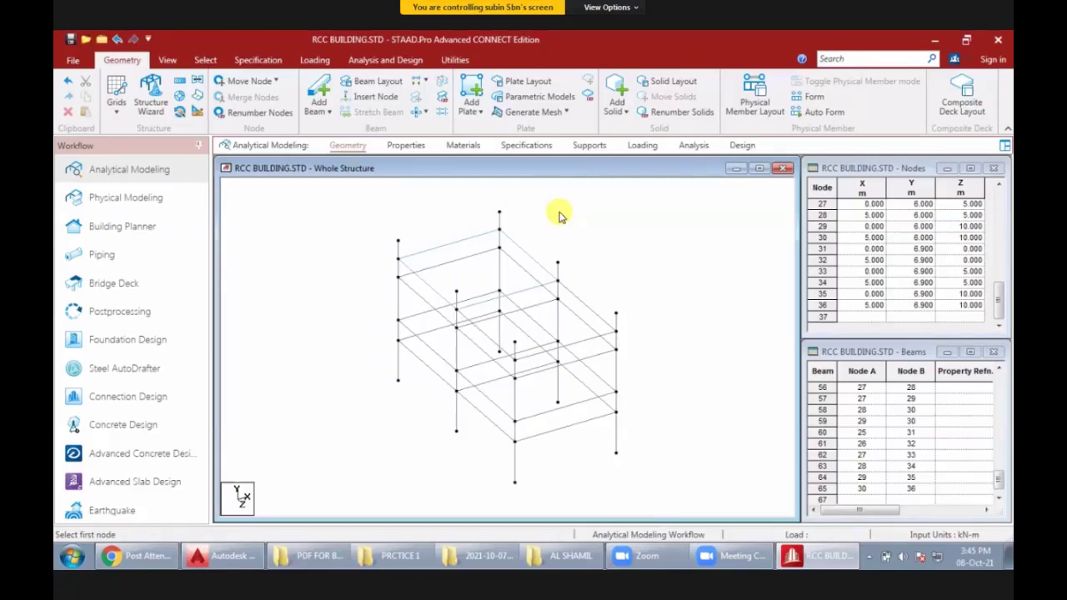
right_click(559, 213)
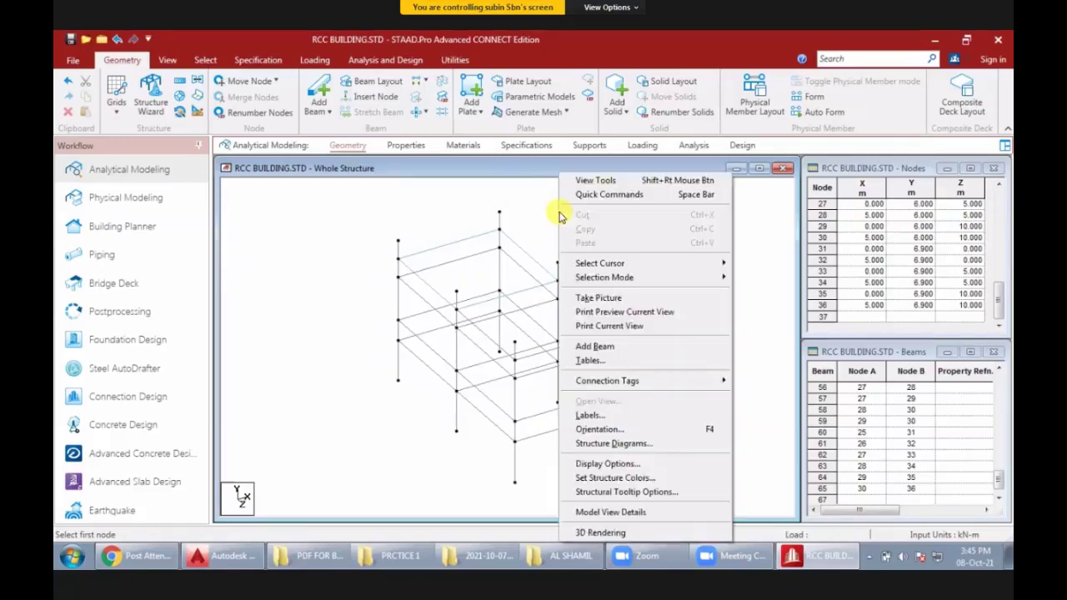
click(598, 533)
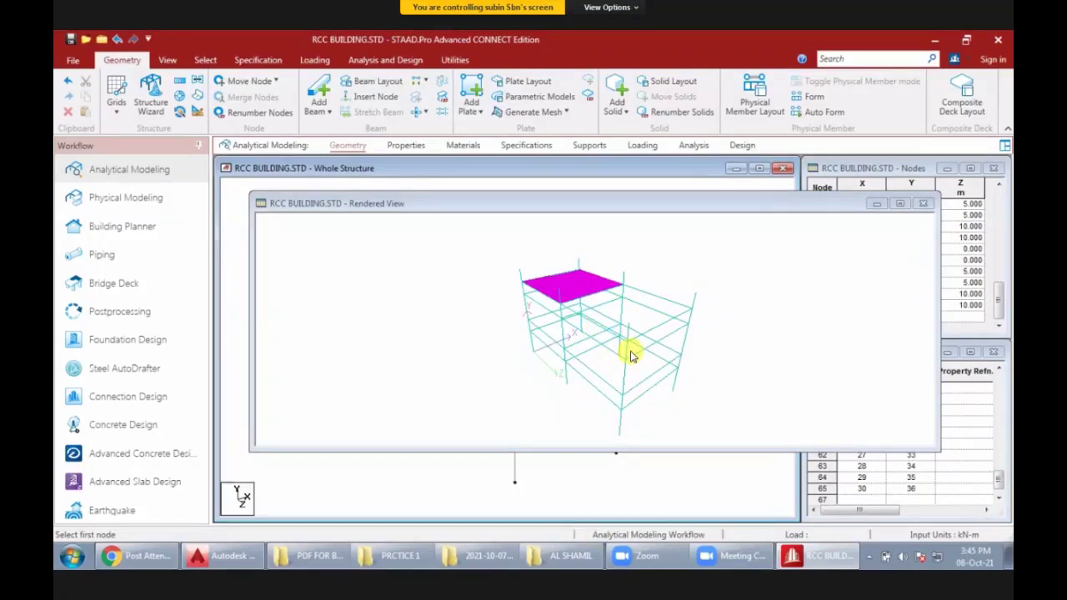
key(Down)
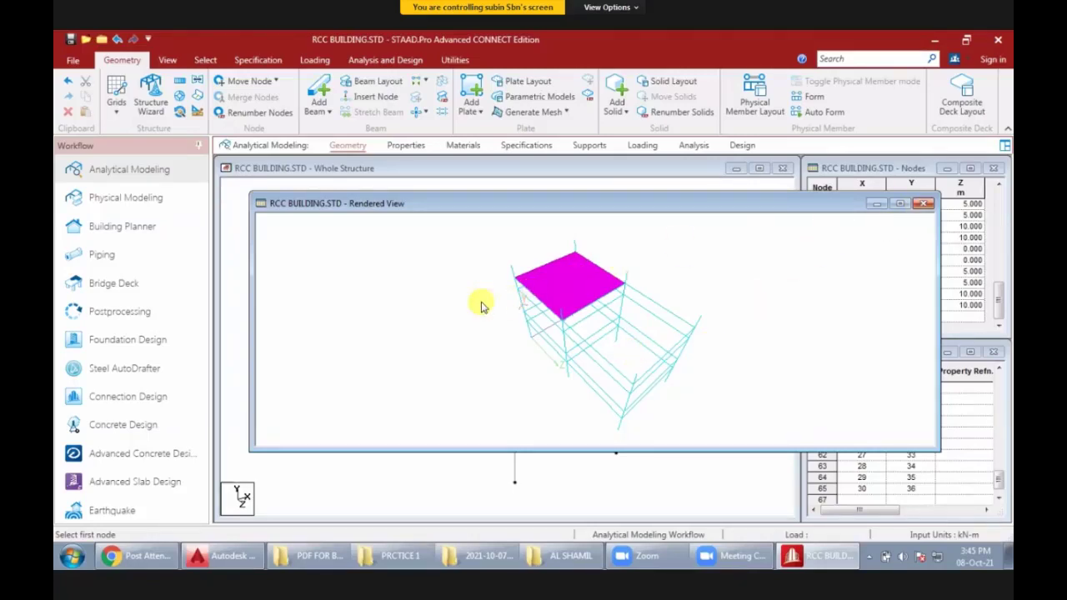
click(204, 63)
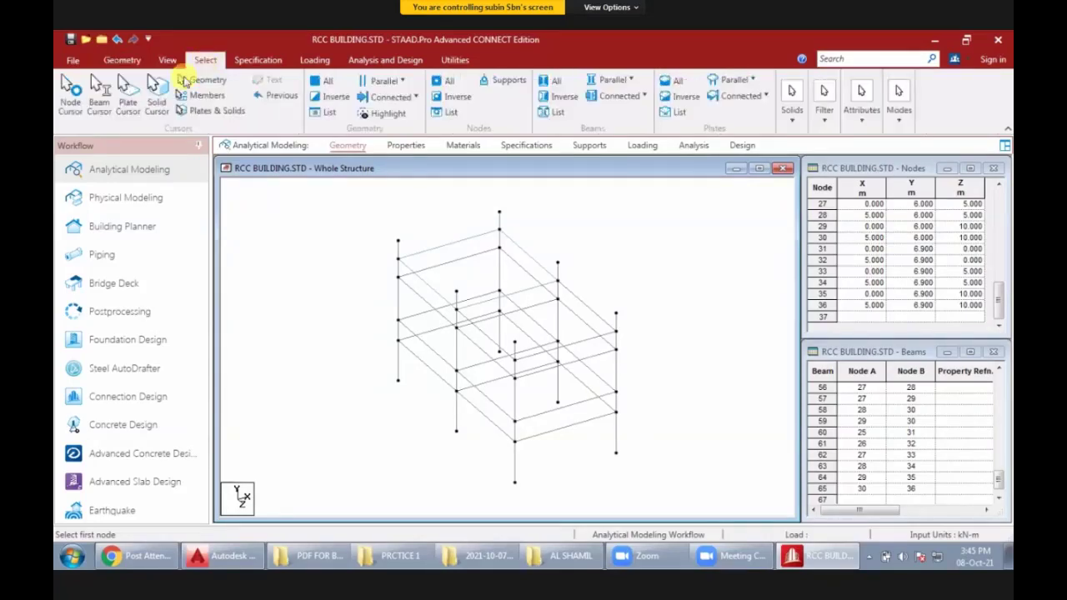
- Select top-floor plate 66 with the Plate Cursor, delete it and confirm
click(127, 102)
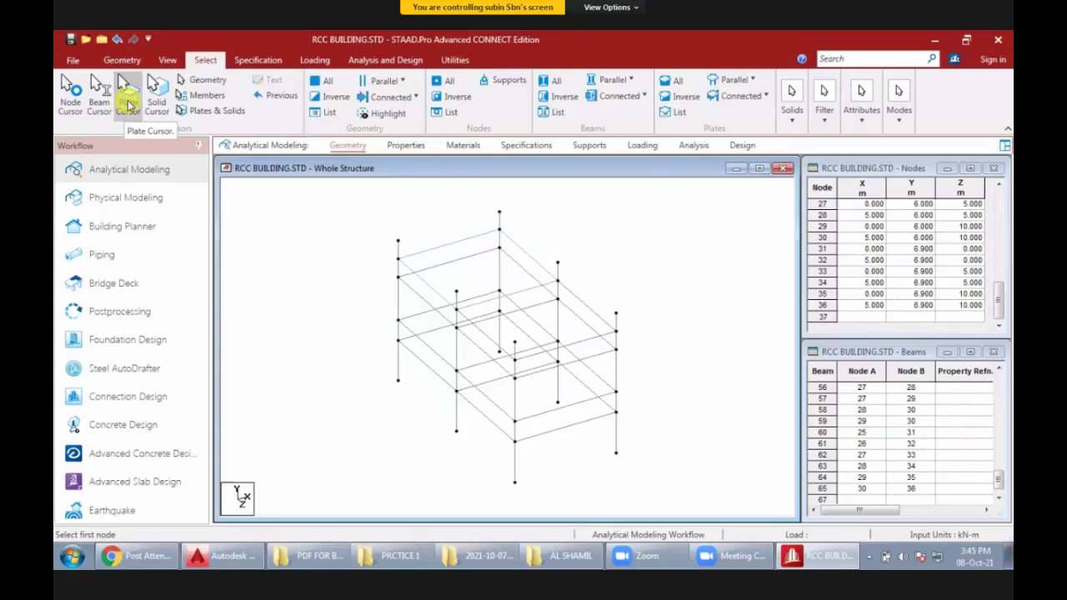
click(496, 275)
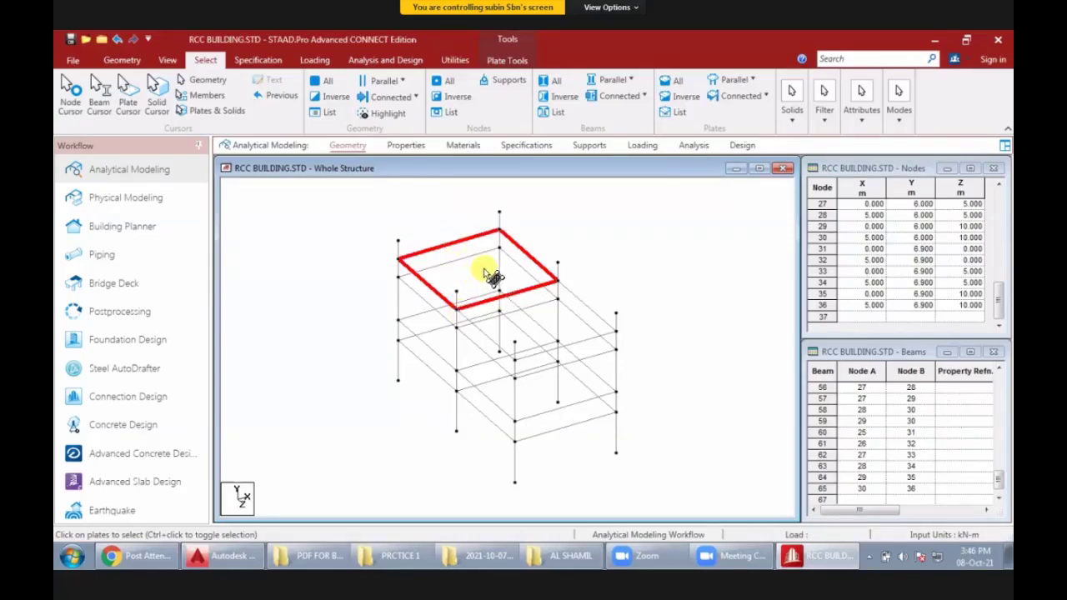
click(484, 272)
key(Delete)
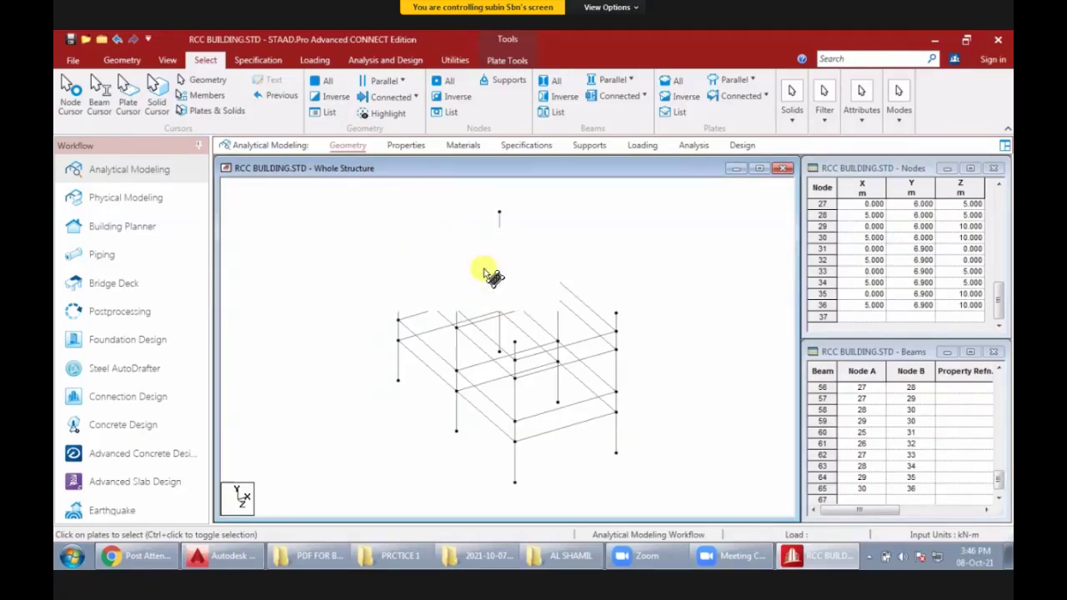
key(ctrl+z)
key(Delete)
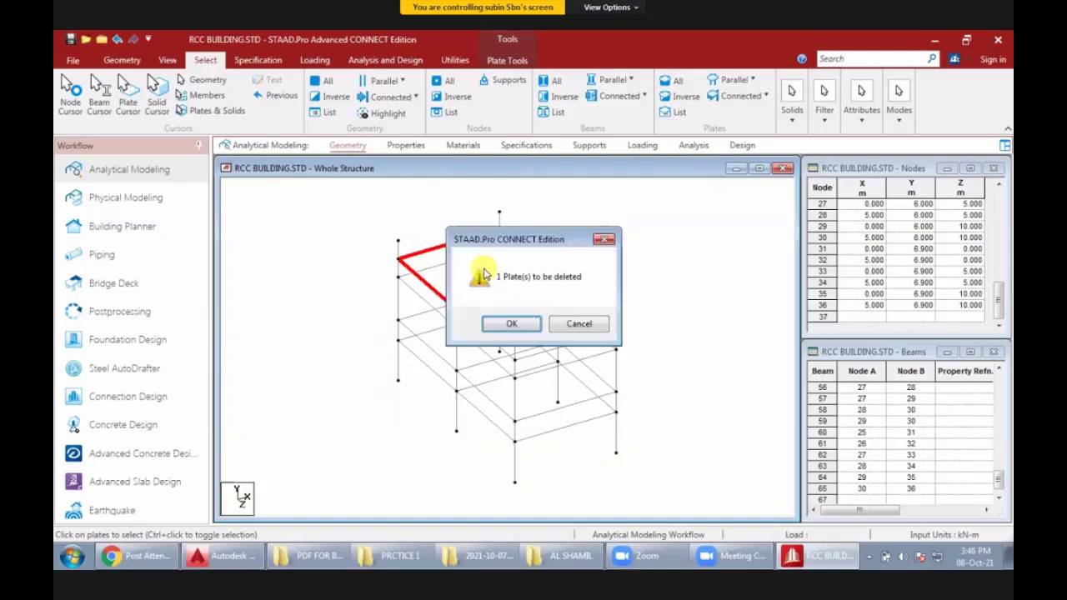
click(501, 327)
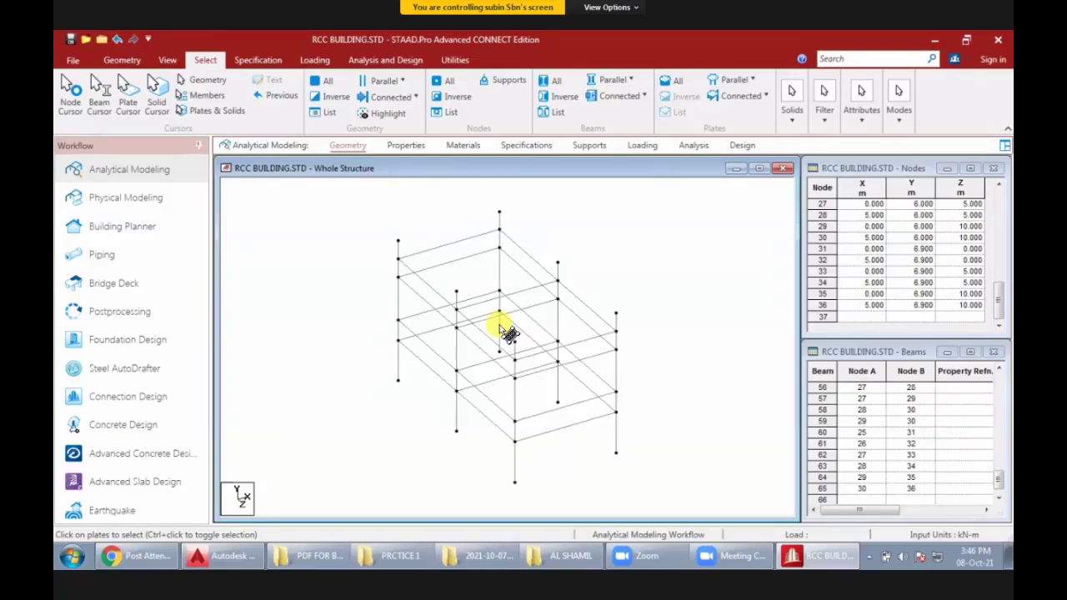
click(156, 91)
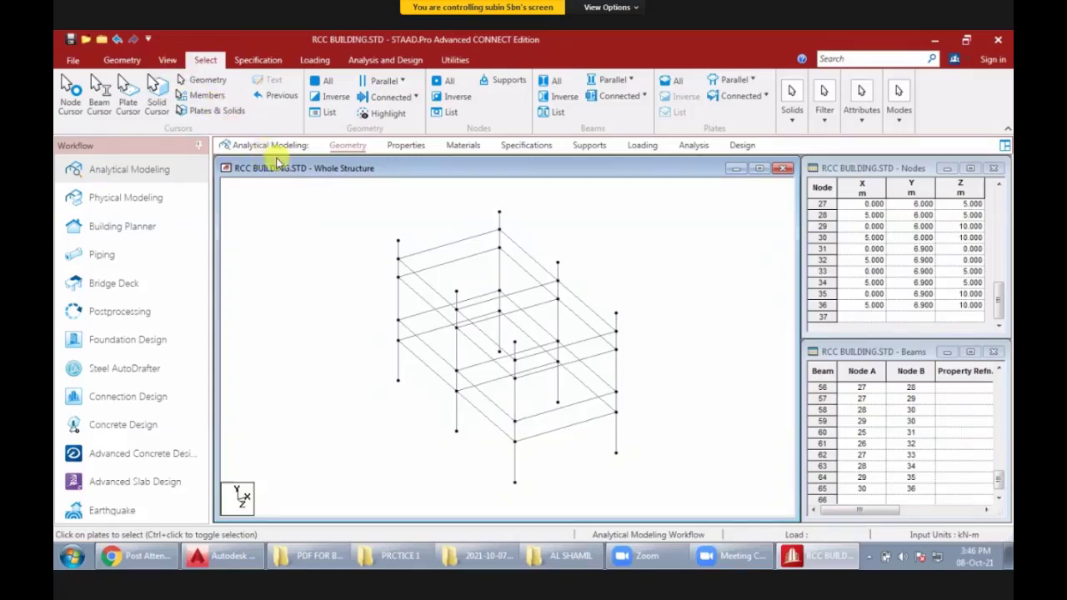
- Switch to the front view and fit the whole structure on screen
click(167, 60)
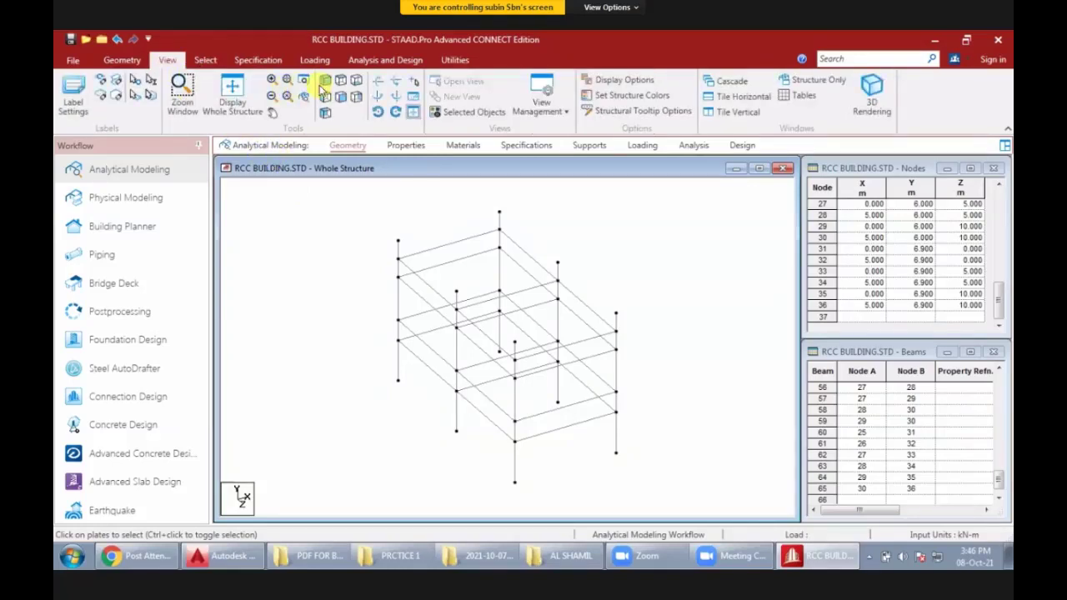
click(342, 97)
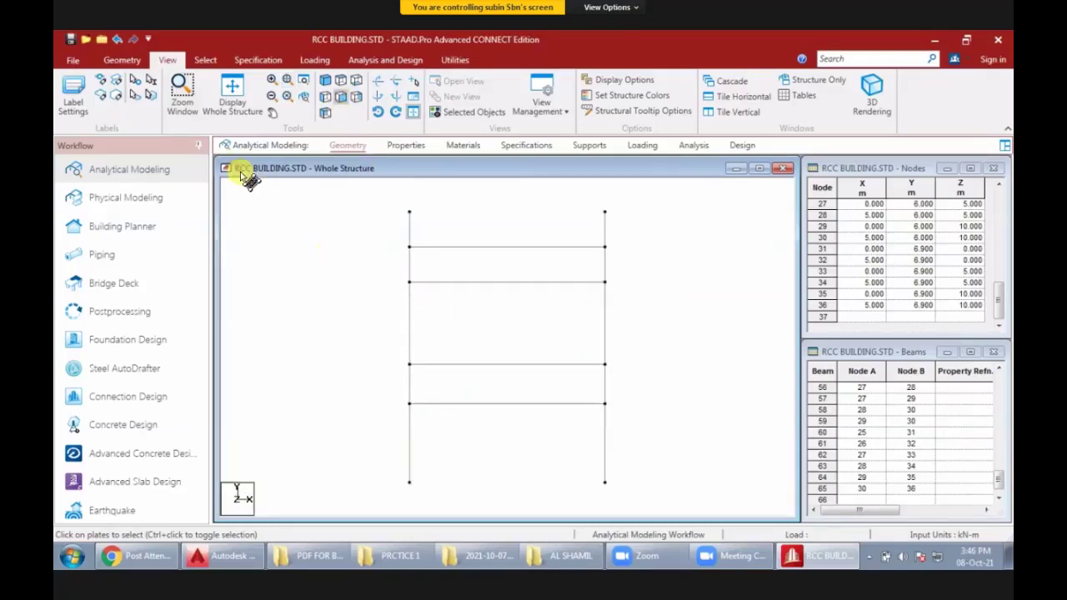
click(228, 85)
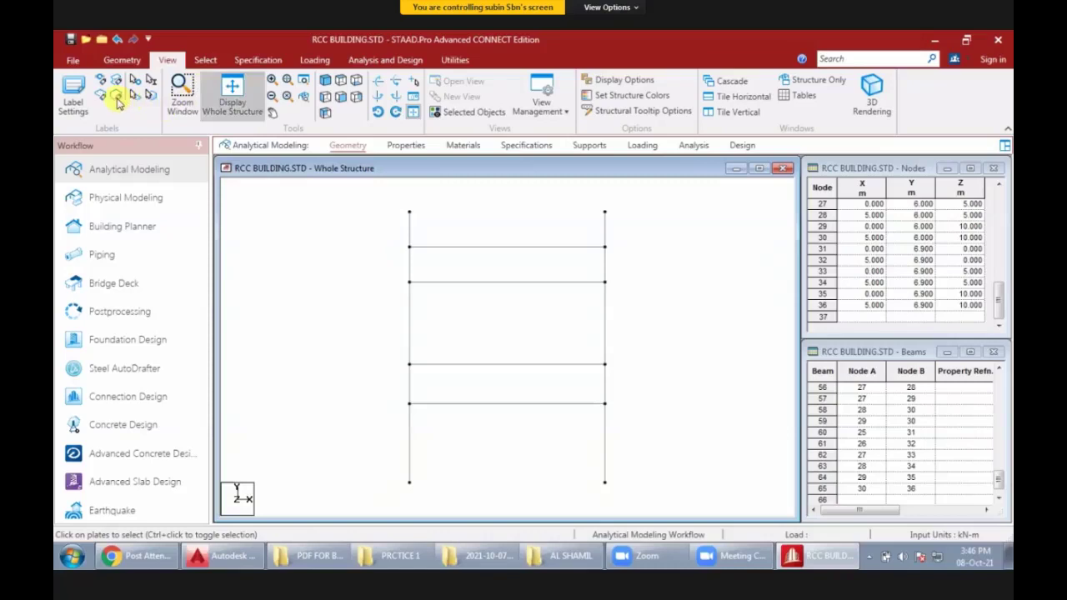
scroll(102, 100, down, 1)
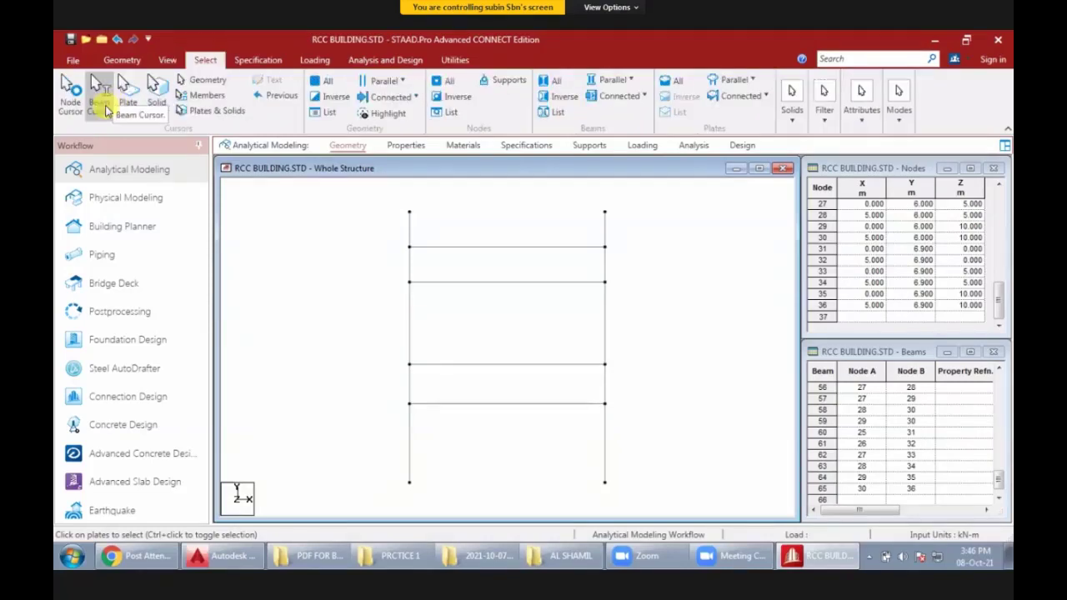
- Window-select all 6 m floor beams with the Beam Cursor, then show the isometric view
click(100, 99)
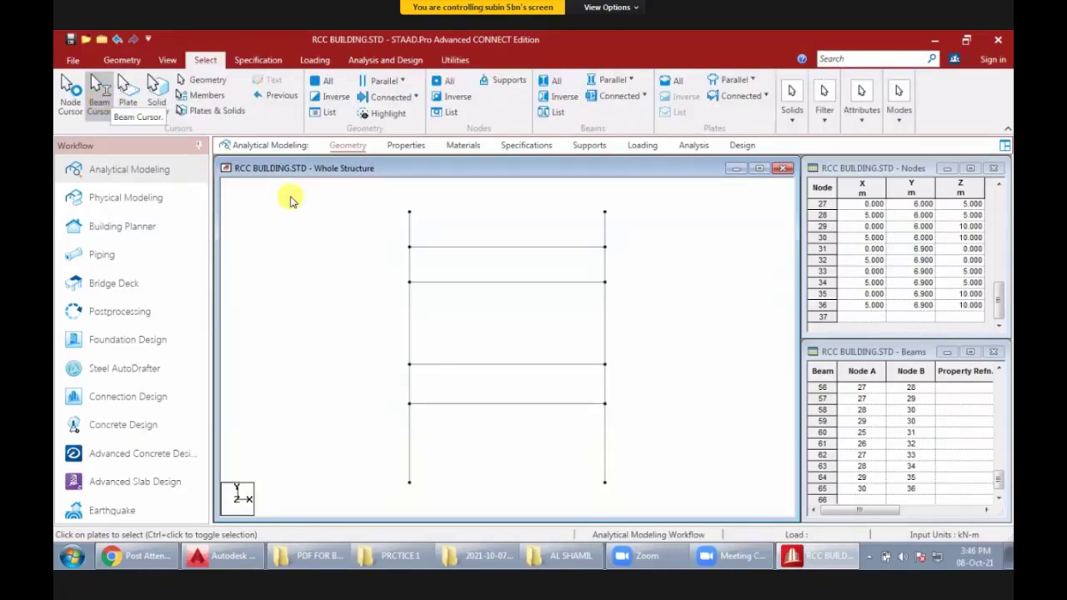
click(499, 247)
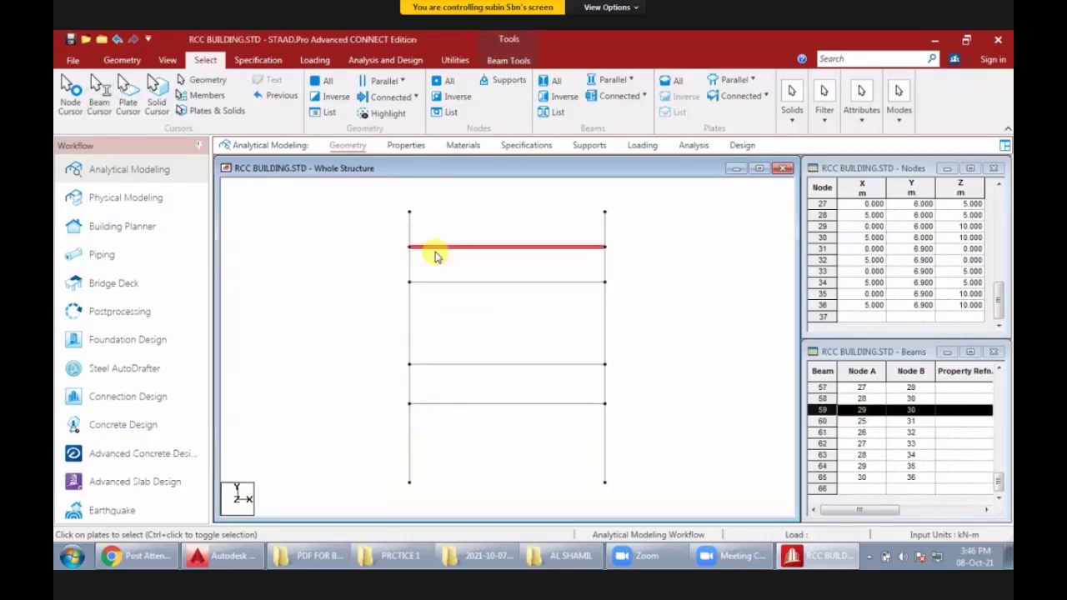
click(508, 253)
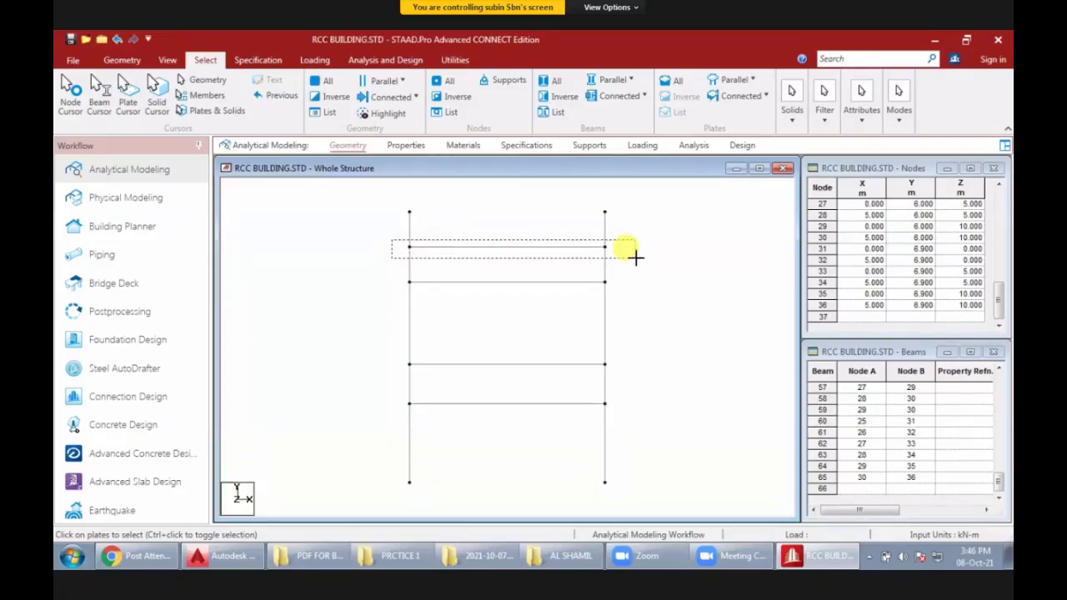
drag(635, 258, 637, 256)
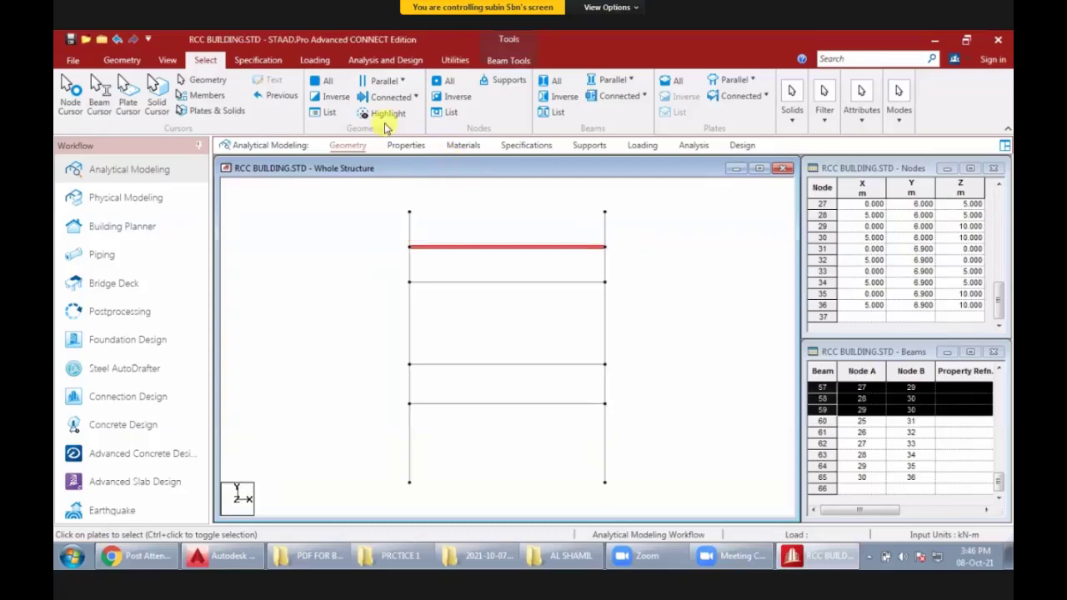
click(171, 61)
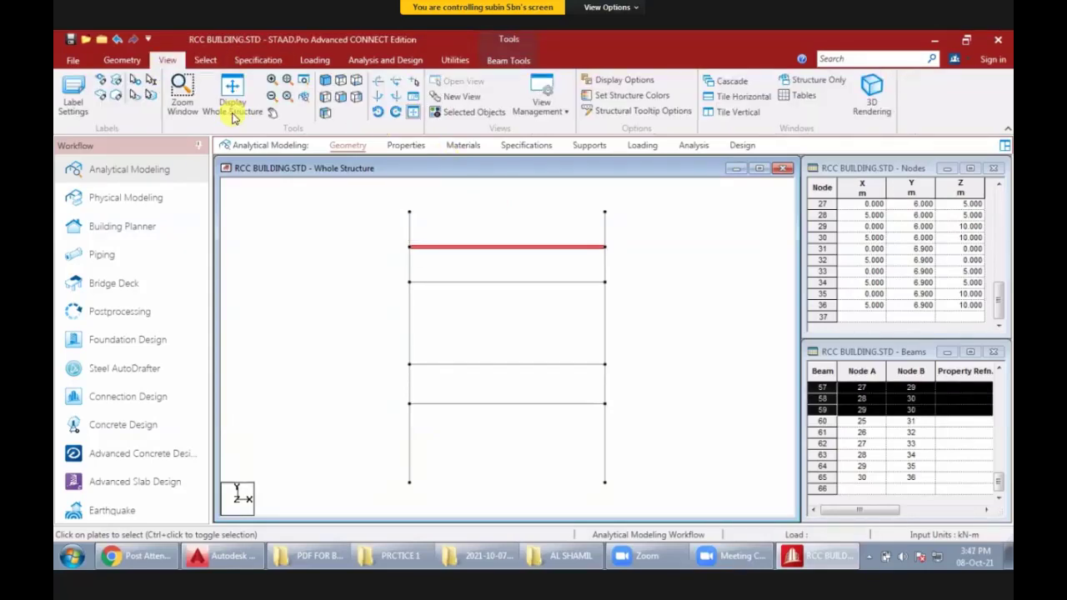
click(325, 84)
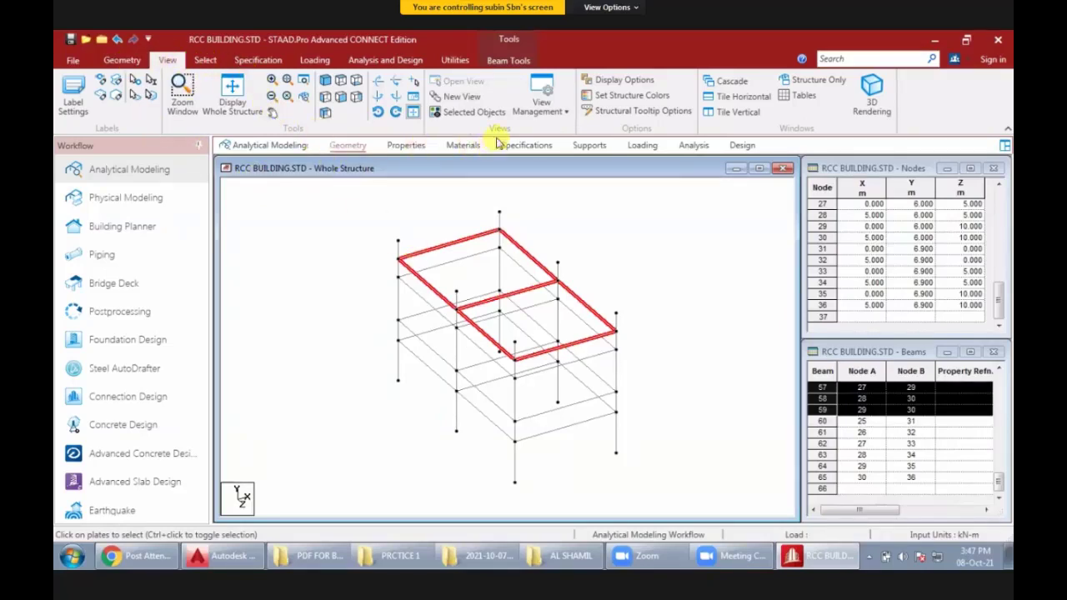
scroll(468, 125, up, 1)
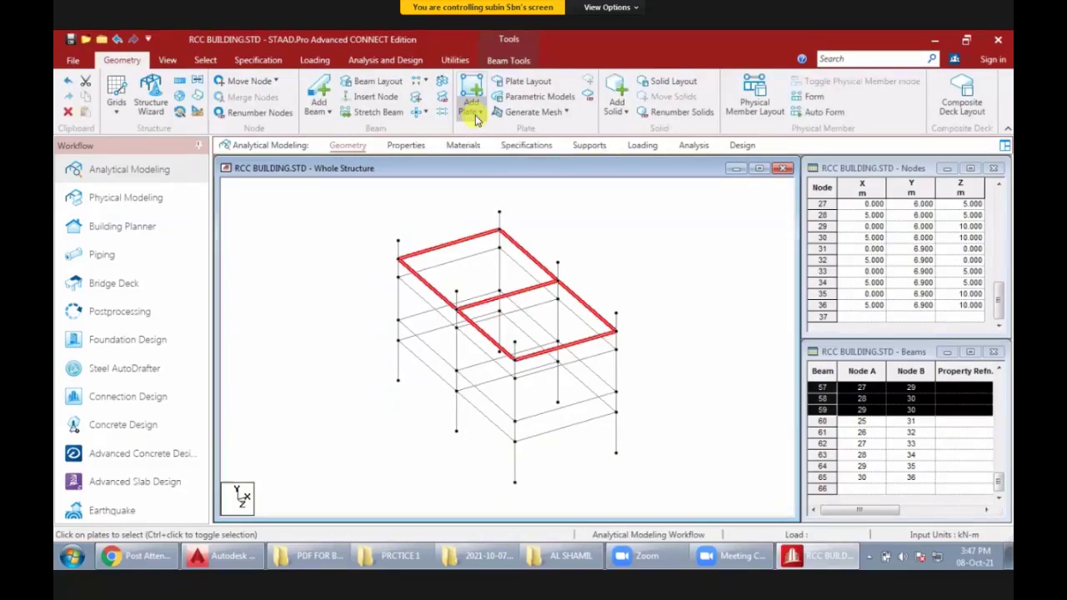
- Create two infill plates in the selected beam bays and check them in 3D rendering
click(475, 113)
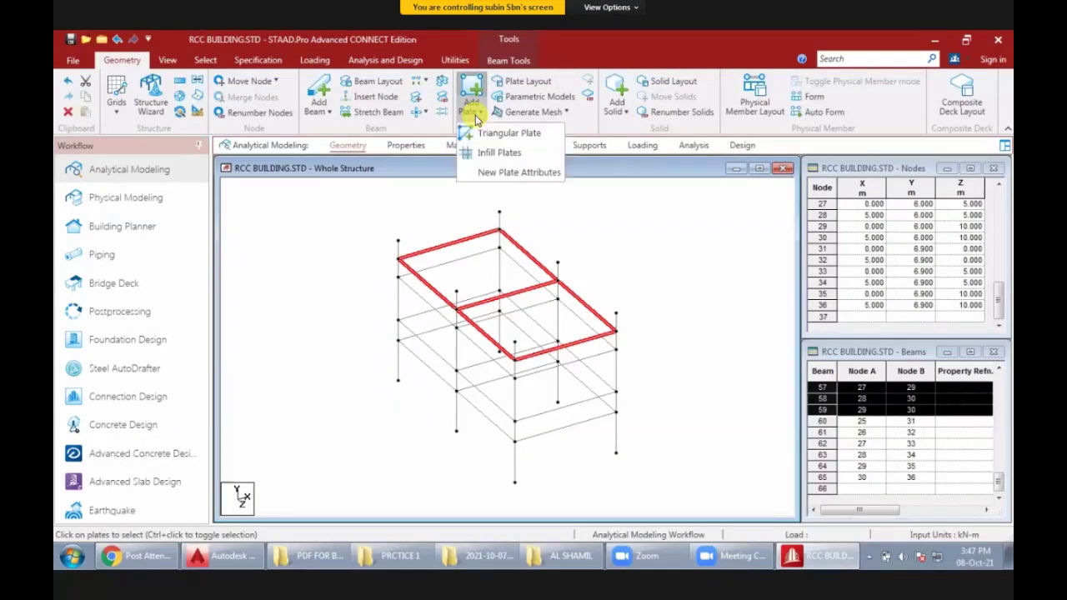
click(504, 160)
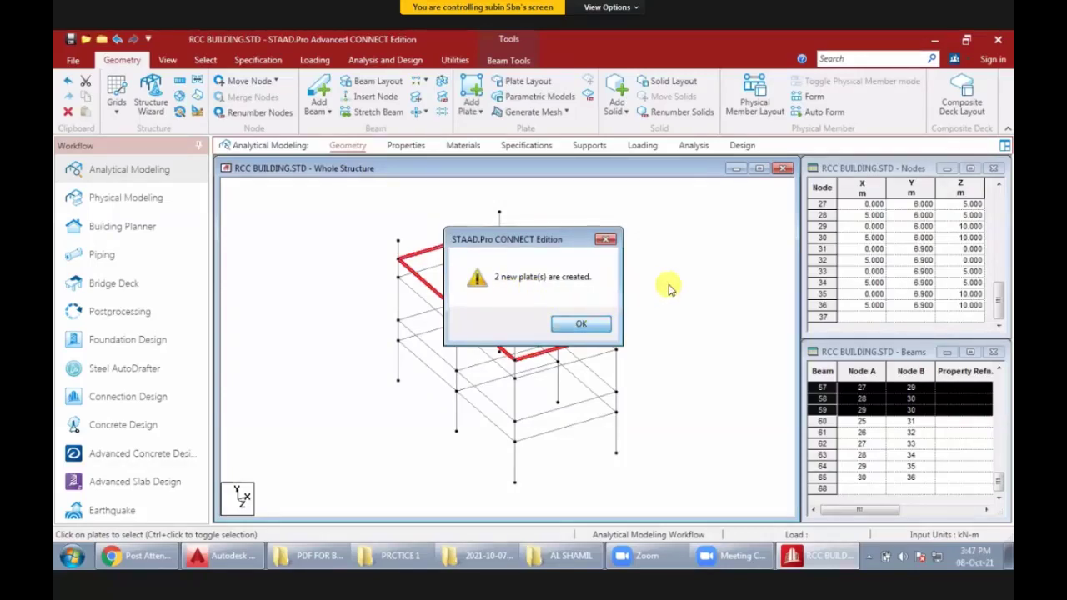
key(Return)
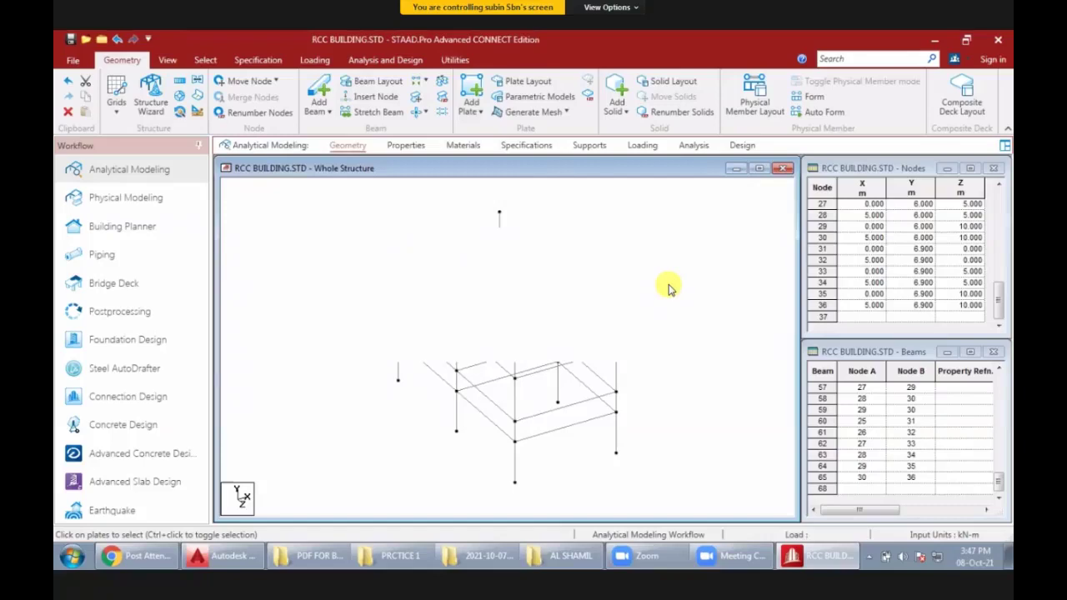
right_click(668, 288)
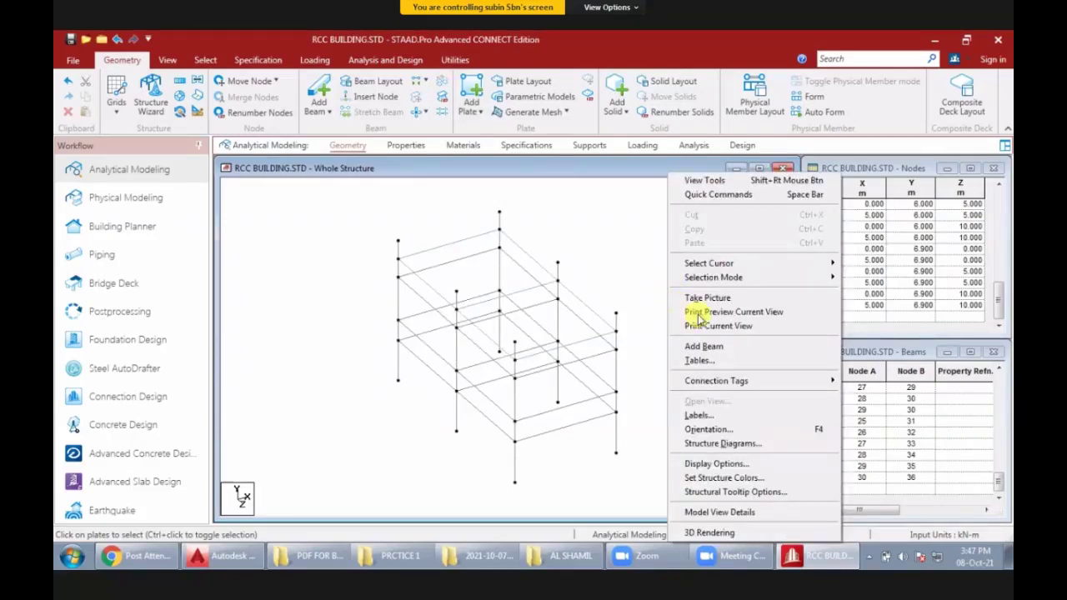
click(713, 533)
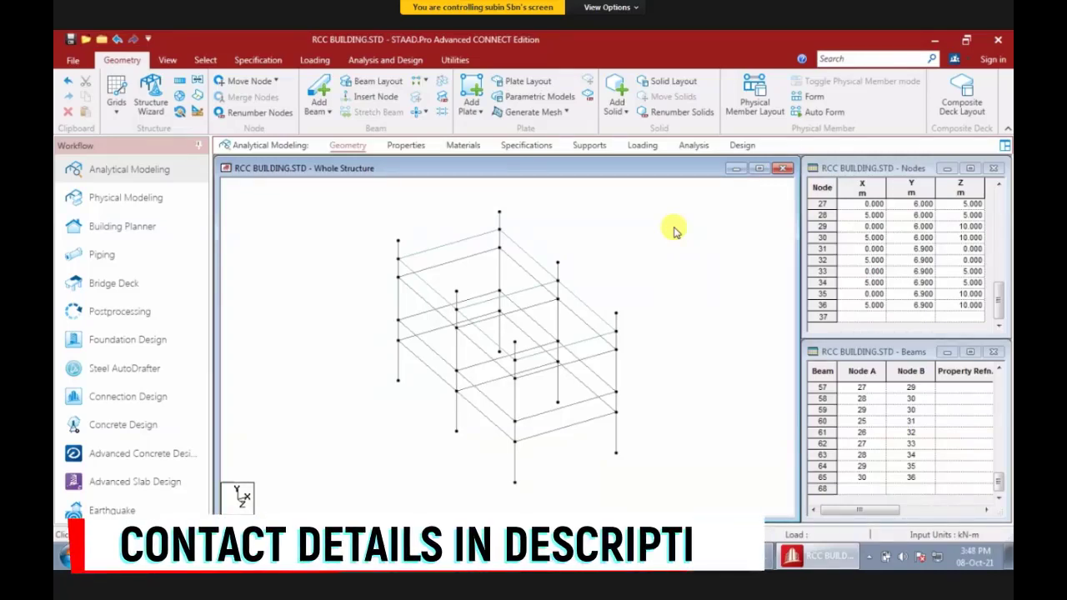
click(404, 146)
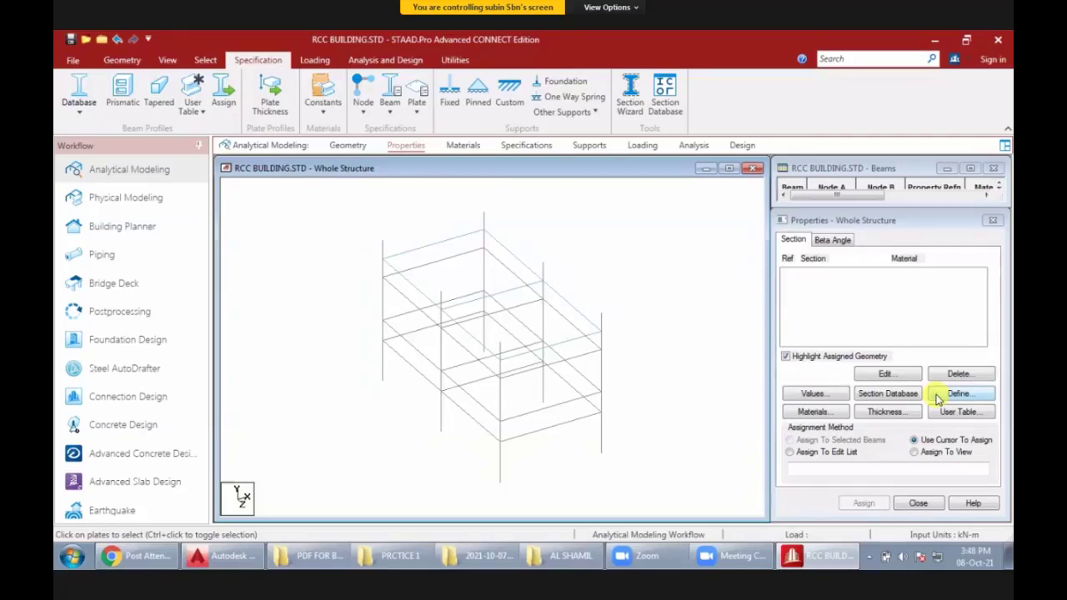
- Start a new Rectangle concrete section definition in the Property dialog
click(938, 399)
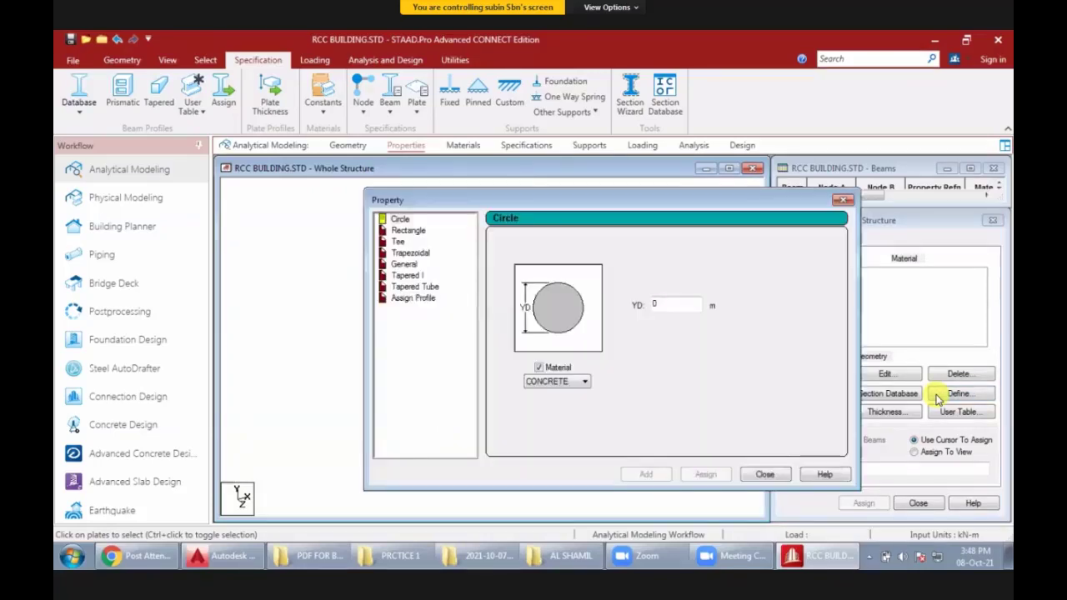
click(407, 231)
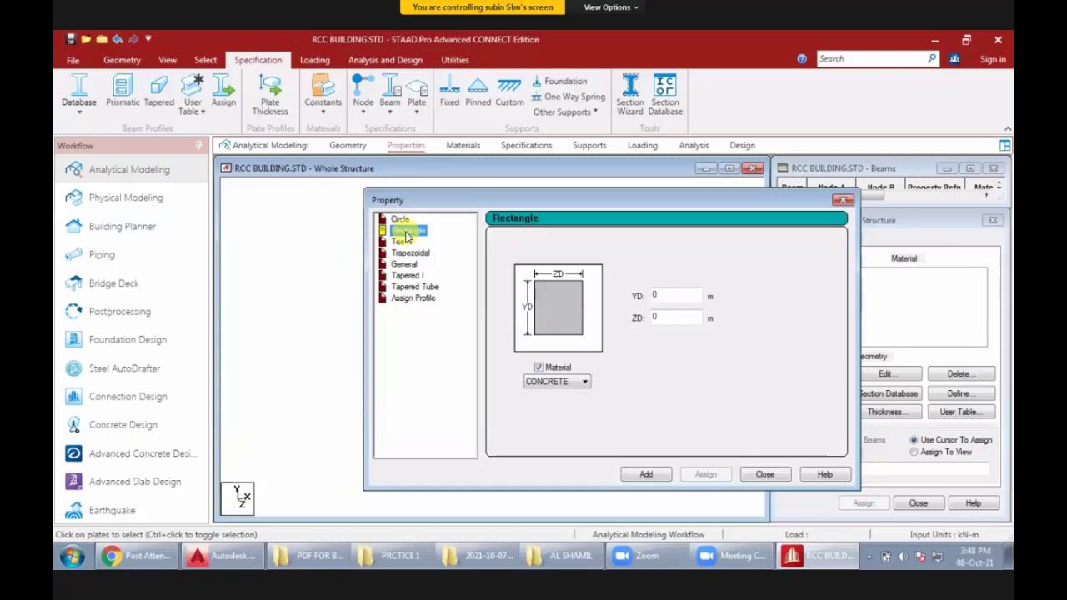
click(675, 295)
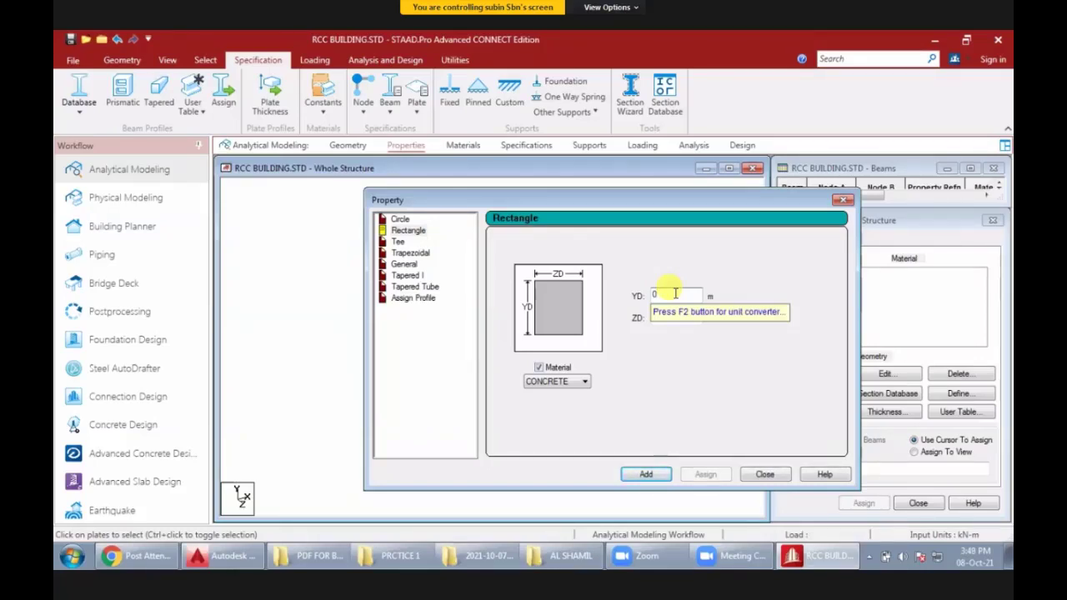
- Add a rectangular concrete section with YD 0.38 m and ZD 0.23 m
double_click(675, 293)
double_click(675, 293)
text(.)
text(38)
text(0)
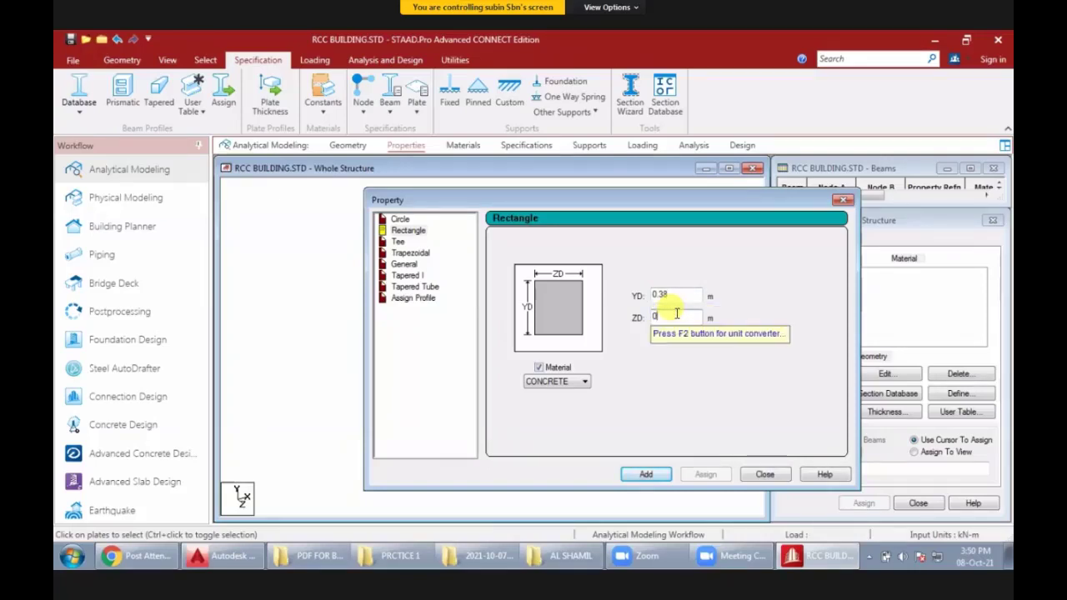
text(0.2)
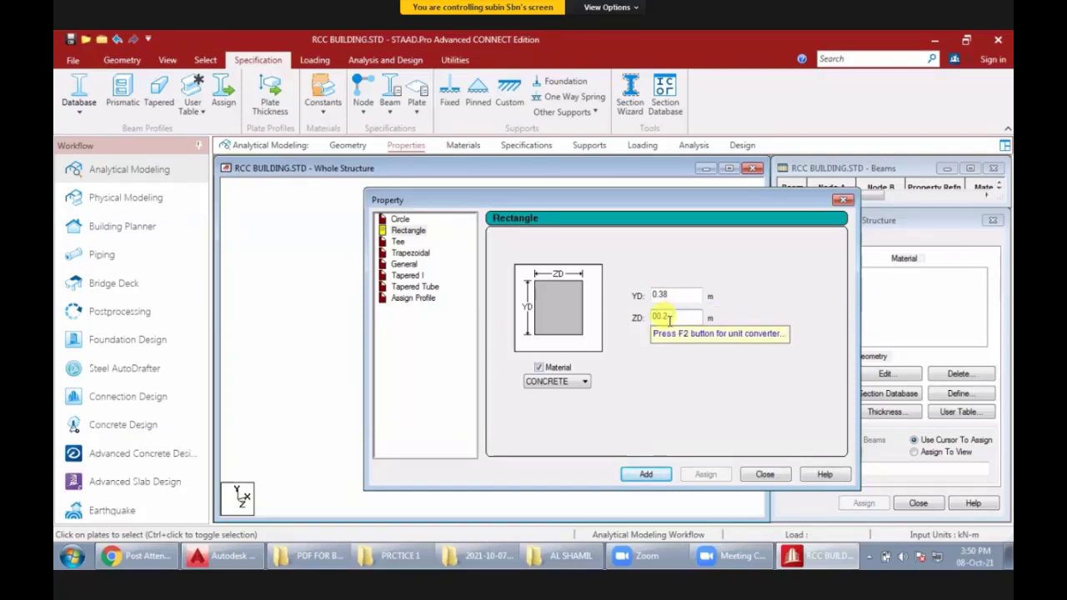
text(3)
click(645, 474)
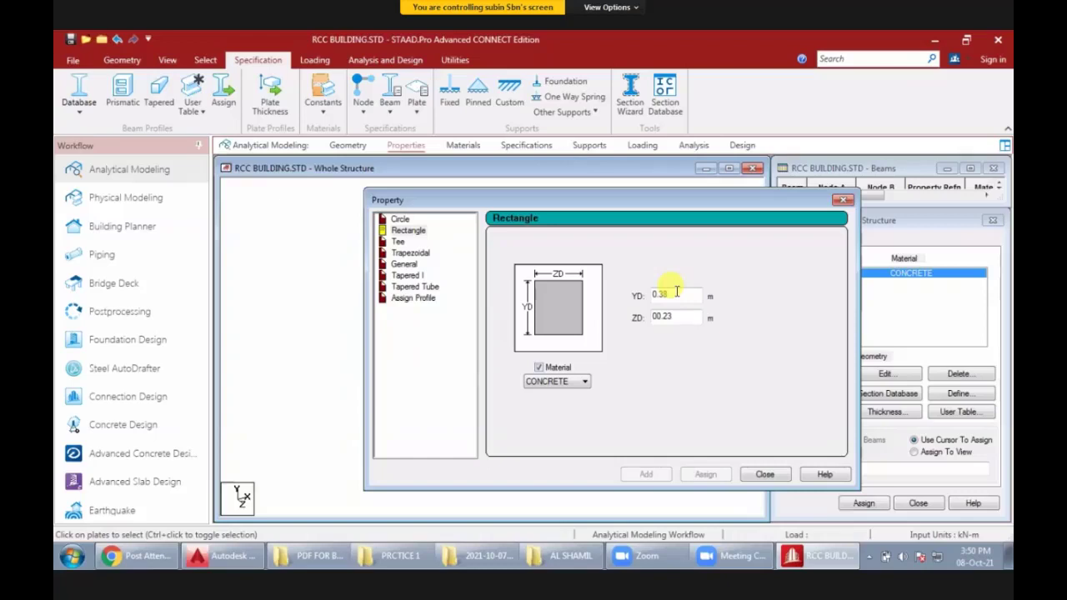
- Change YD to 0.15 m and add a 0.15 × 0.23 m section
double_click(676, 293)
key(ctrl+a)
text(0.15)
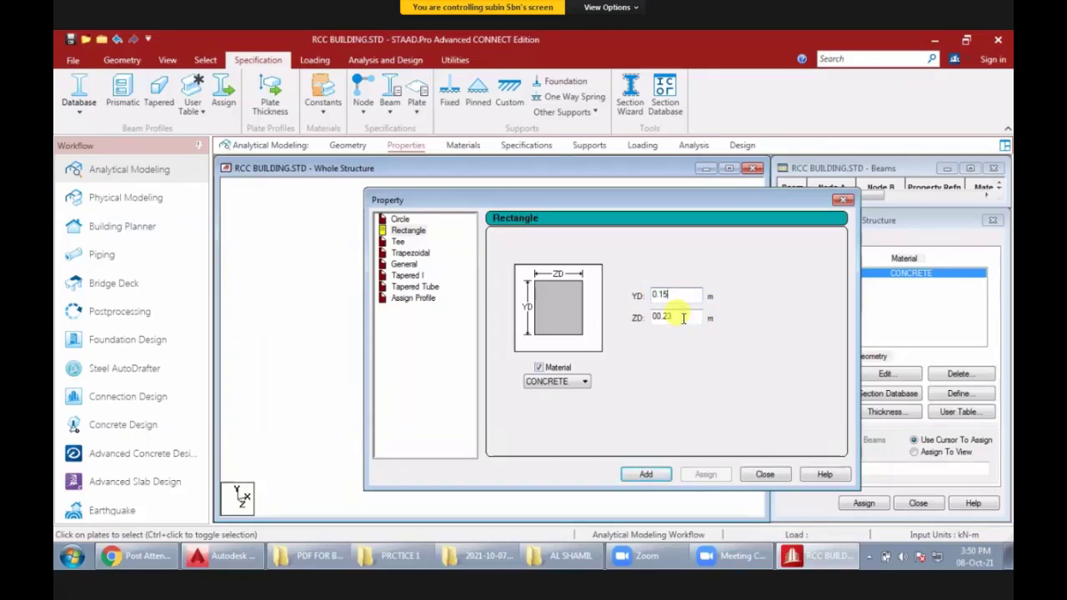
click(645, 477)
click(646, 477)
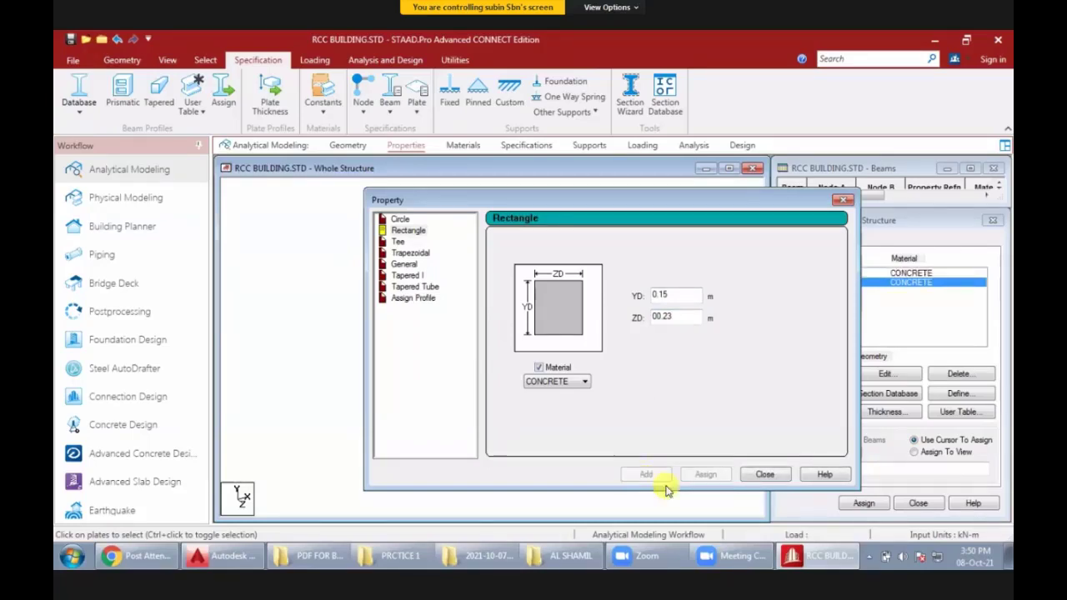
click(671, 293)
- Add a rectangular concrete section with YD 0.3 m and ZD 0.23 m
click(672, 293)
key(ctrl+a)
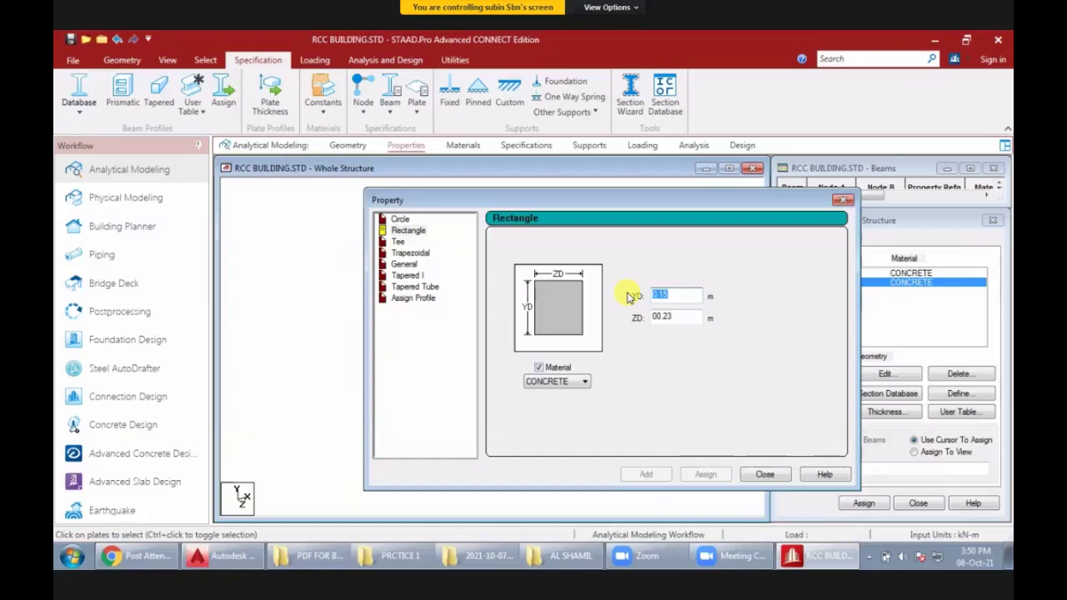
text(0.3)
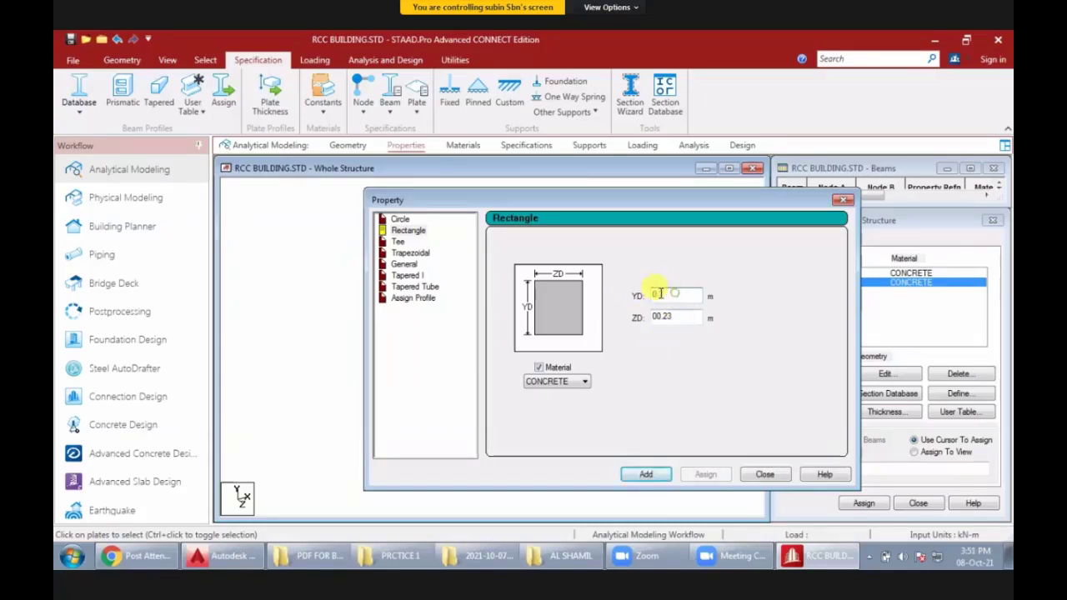
click(720, 201)
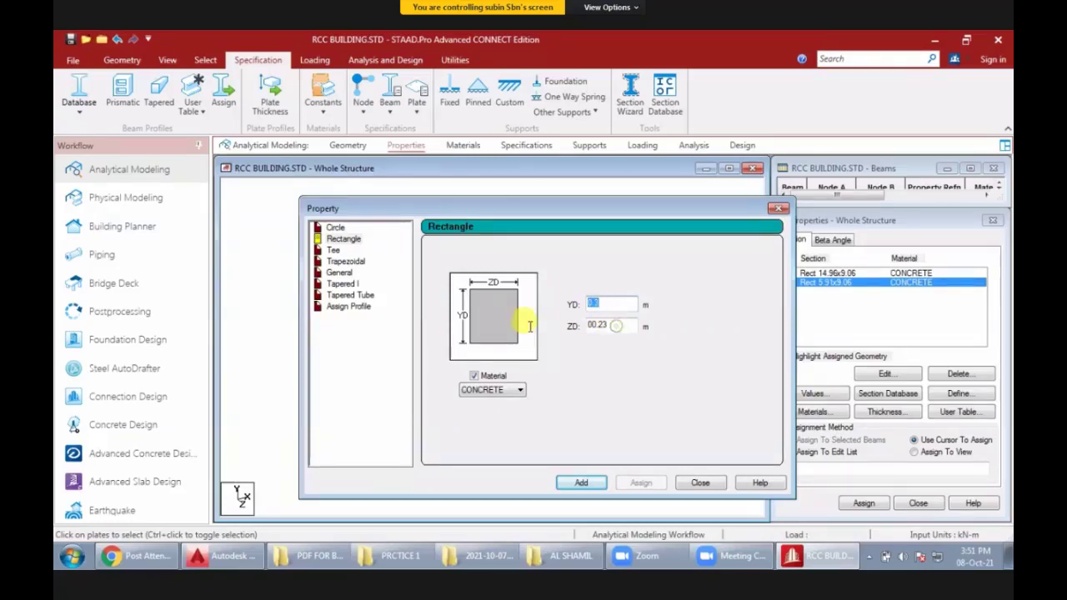
key(Tab)
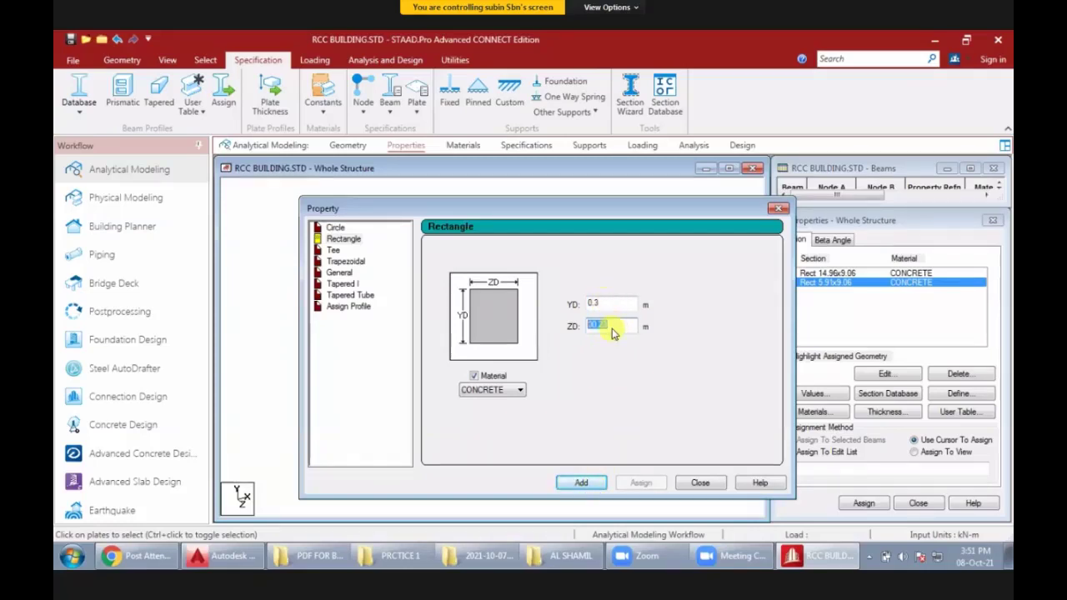
click(583, 486)
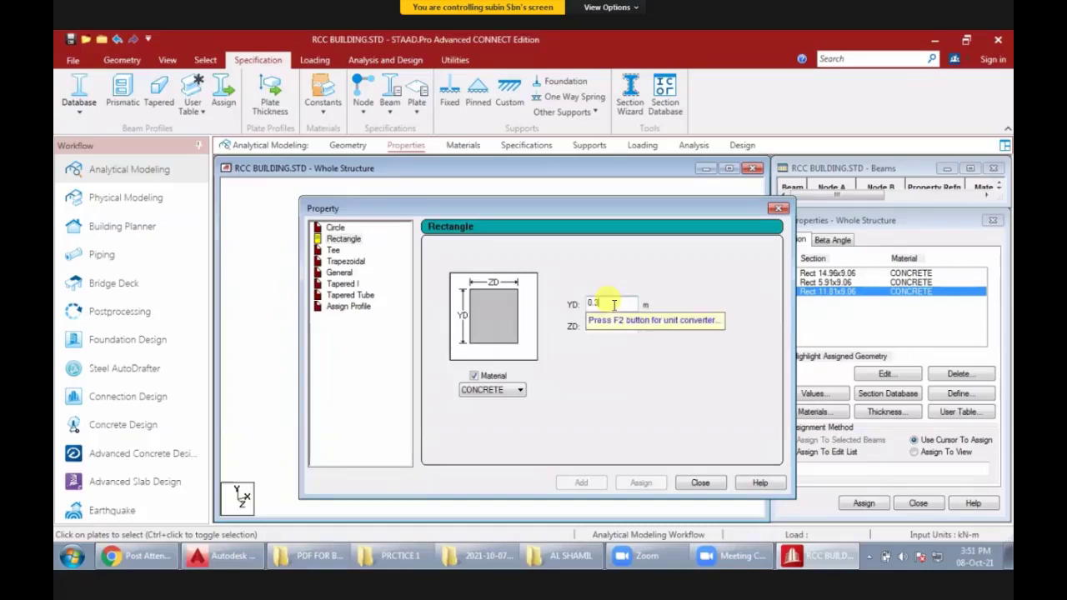
- Add a 0.23 × 0.23 m section, close the dialog and pick section Rect 14.96x9.06
key(BackSpace)
text(23)
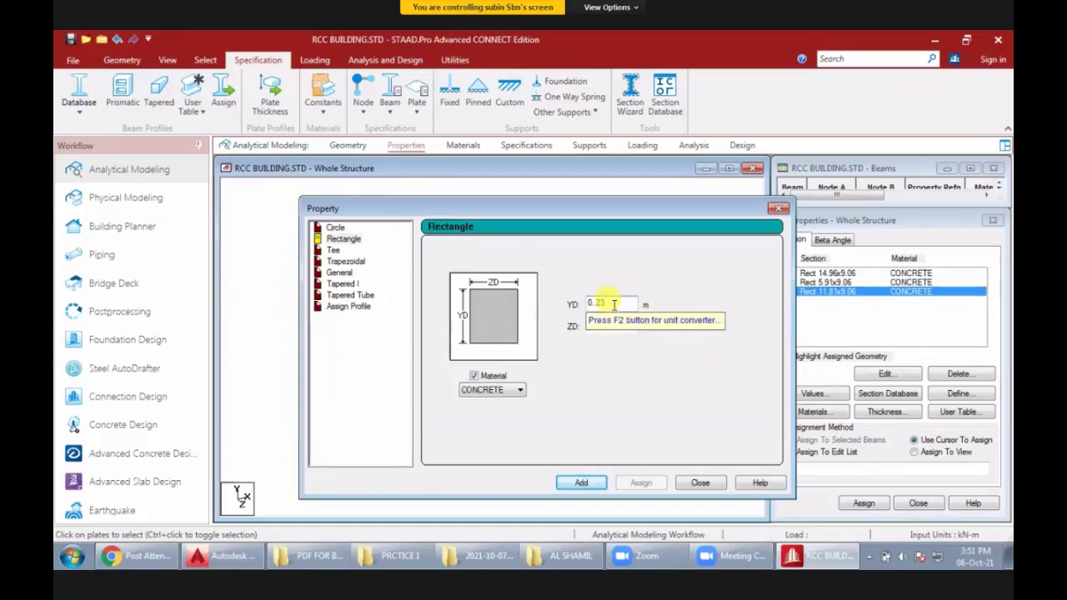
key(BackSpace)
key(BackSpace)
key(BackSpace)
key(BackSpace)
text(0.23)
click(586, 490)
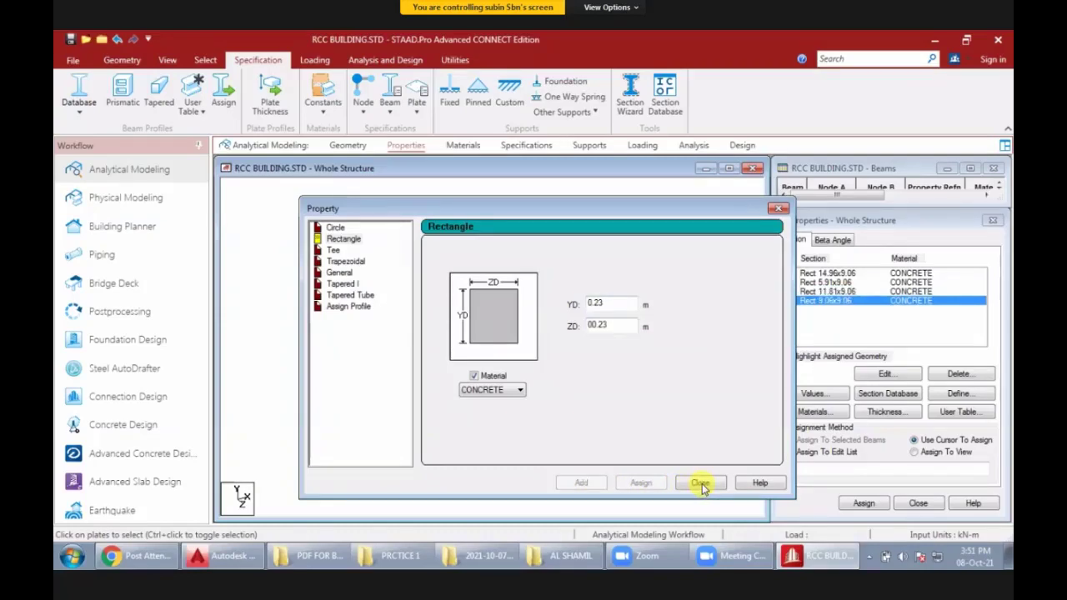
click(700, 483)
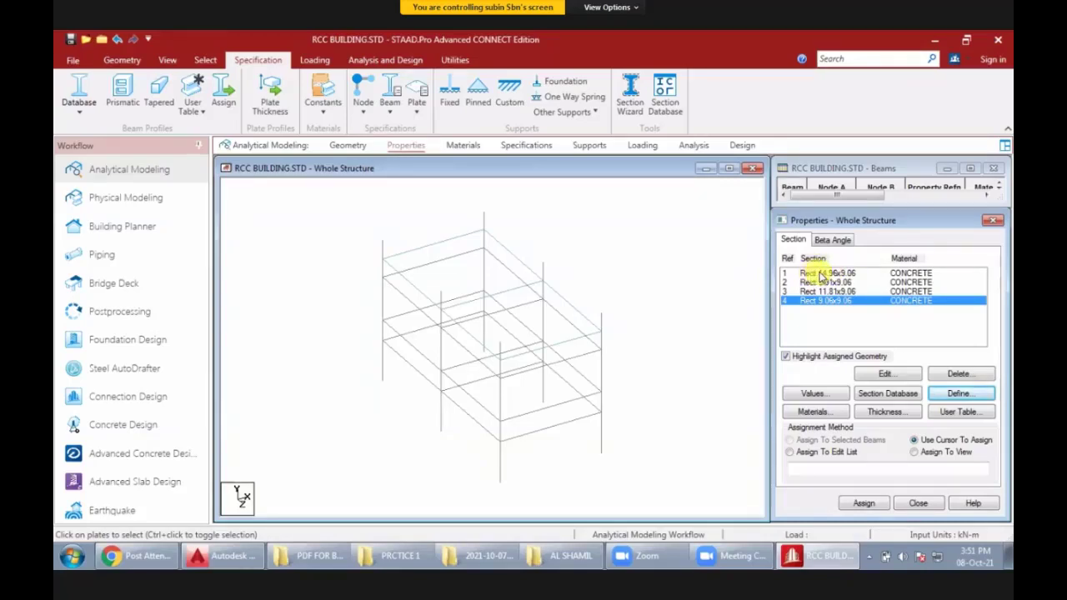
click(818, 274)
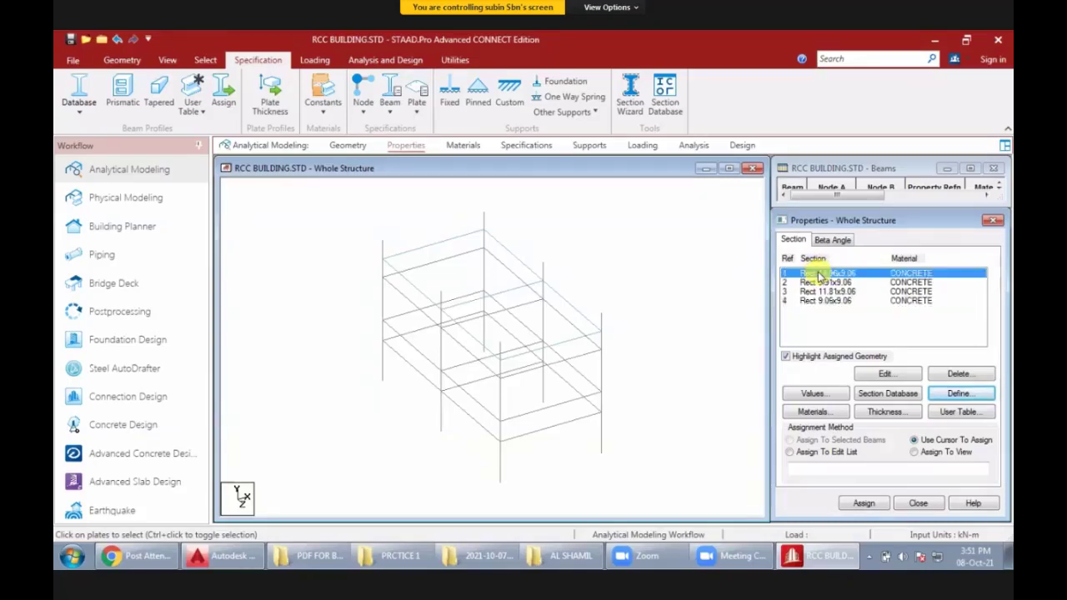
click(535, 433)
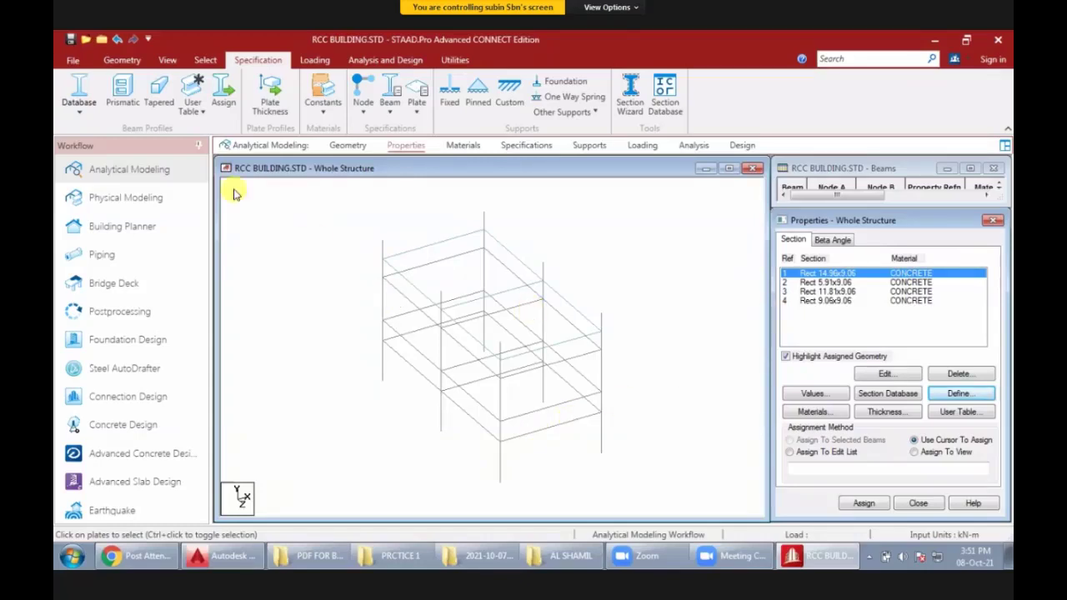
- In front view, assign Rect 14.96x9.06 (R1) to the bottom beam row, beams 14–20
click(167, 60)
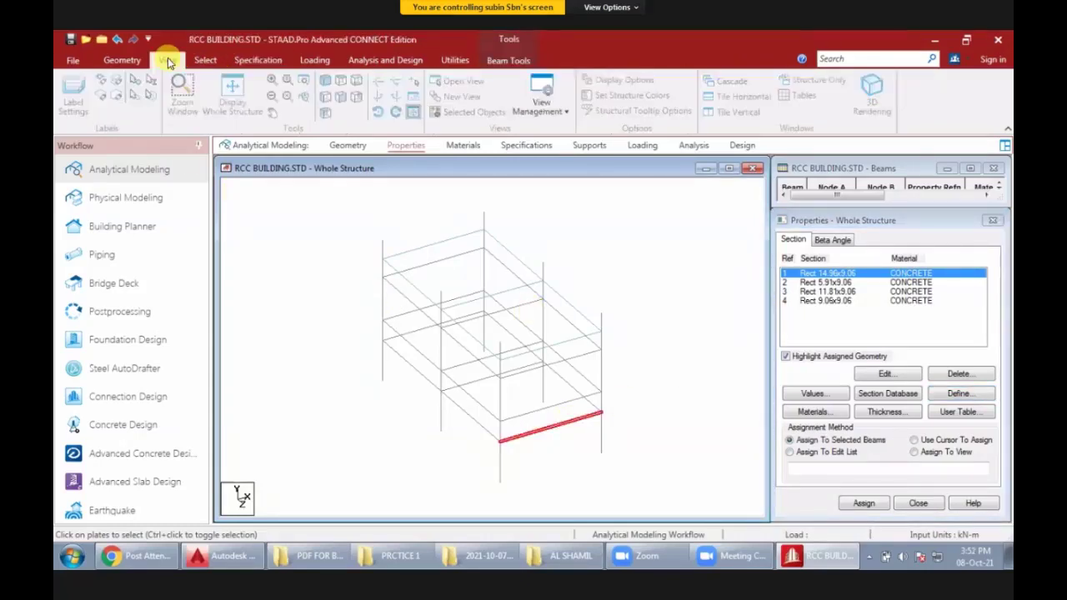
click(341, 98)
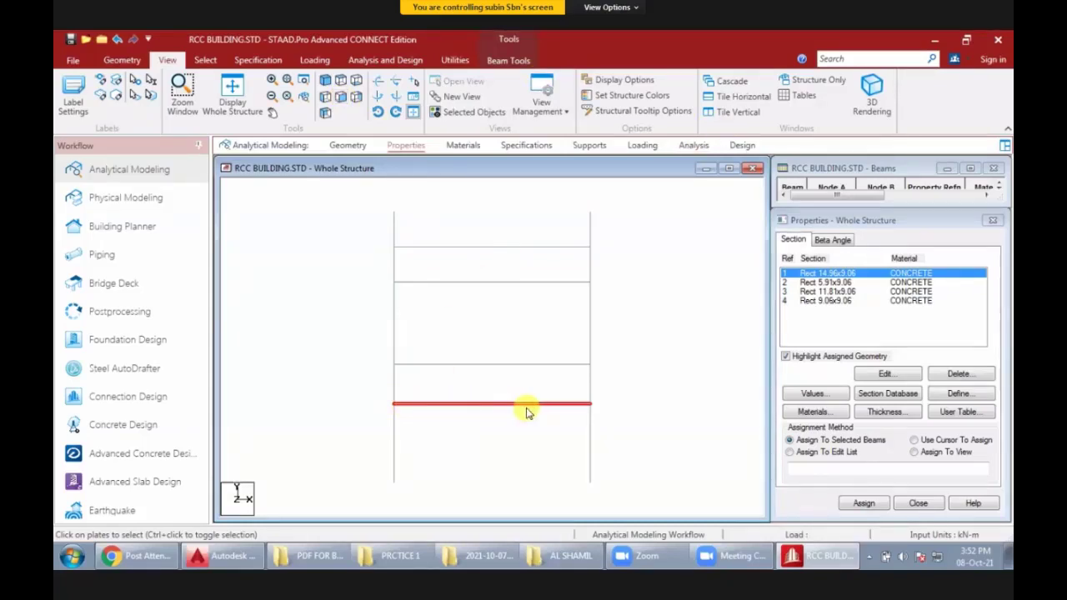
click(667, 408)
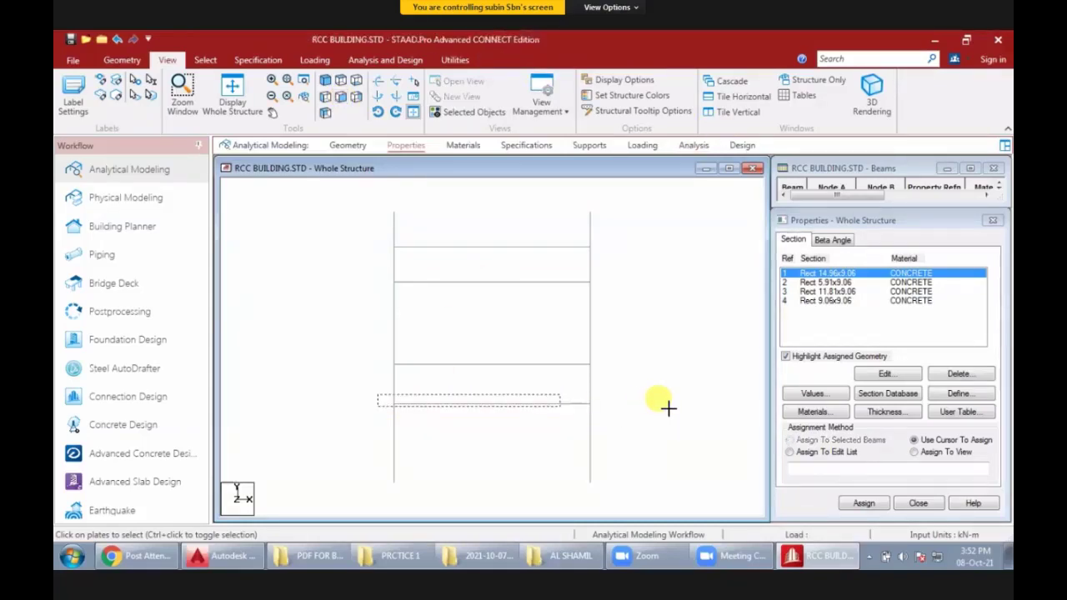
drag(377, 395, 668, 408)
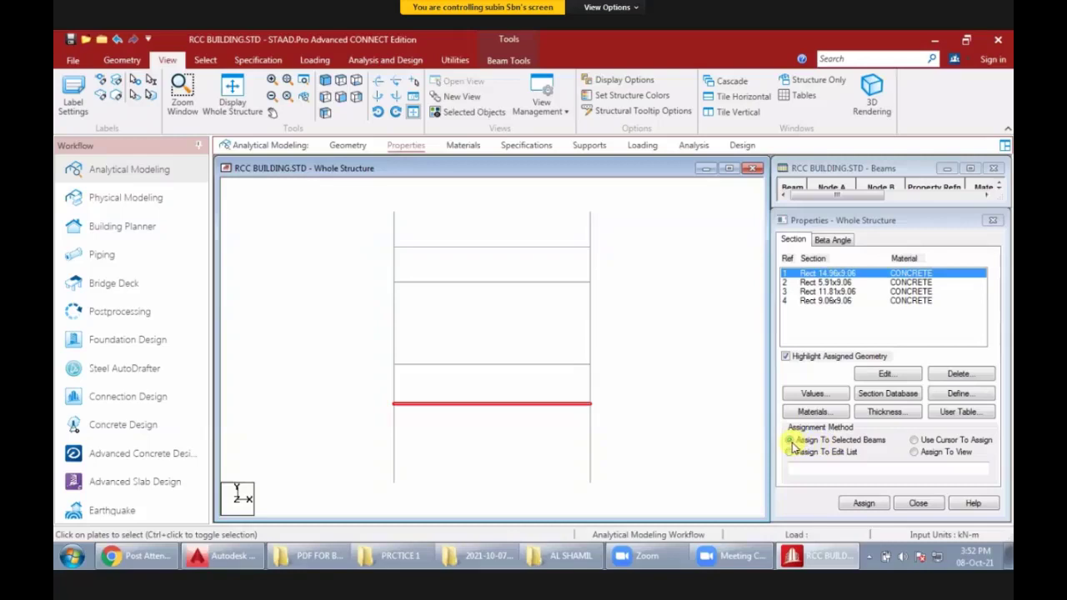
click(862, 504)
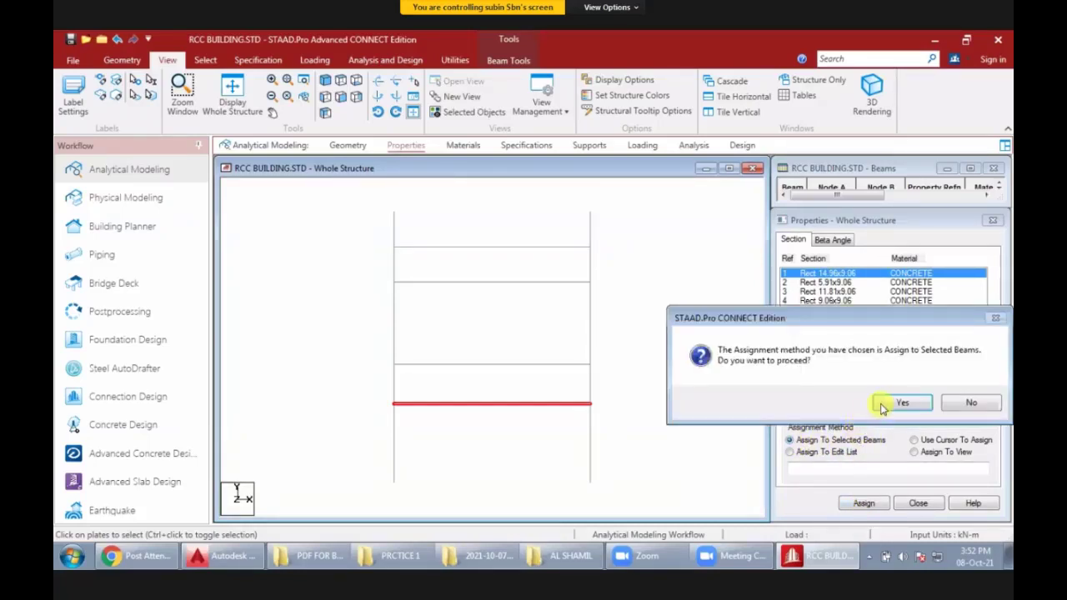
click(882, 407)
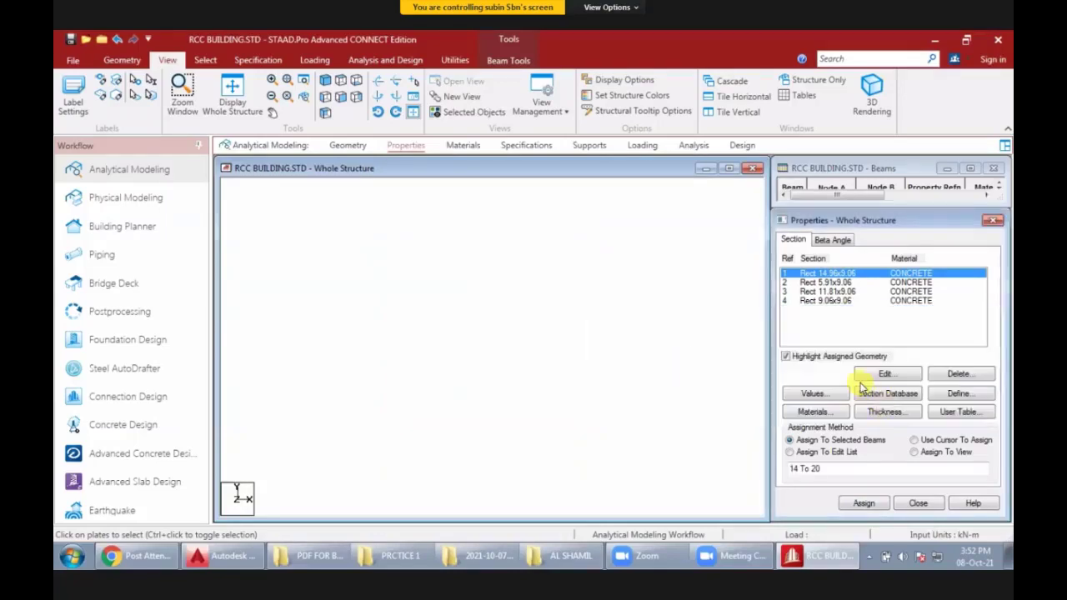
- Assign Rect 5.91x9.06 (R2) to the two middle beam rows, beams 27–33 and 40–46
click(825, 282)
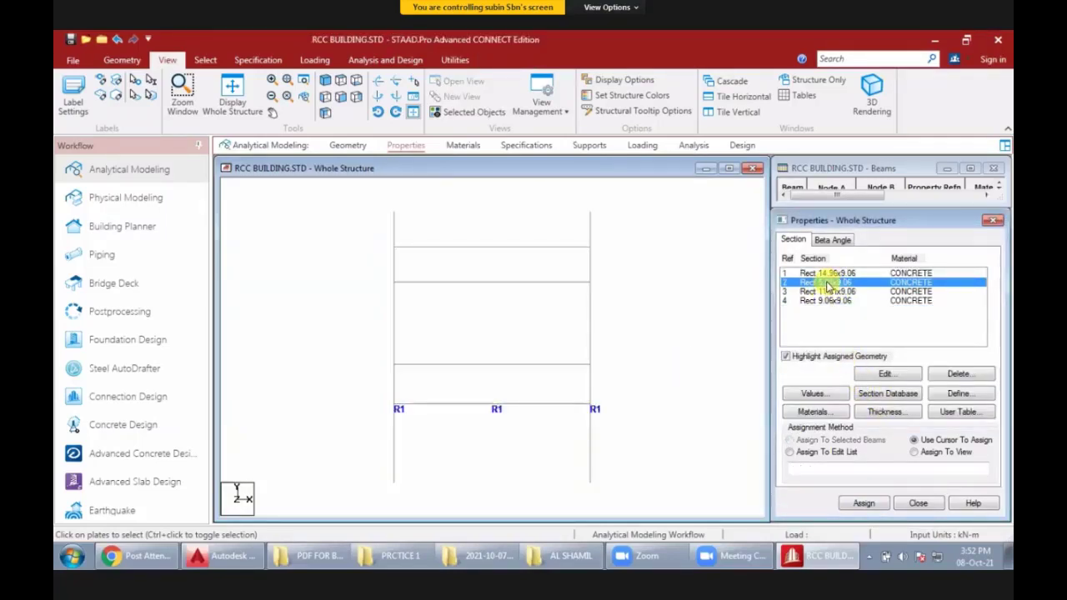
drag(367, 355, 640, 369)
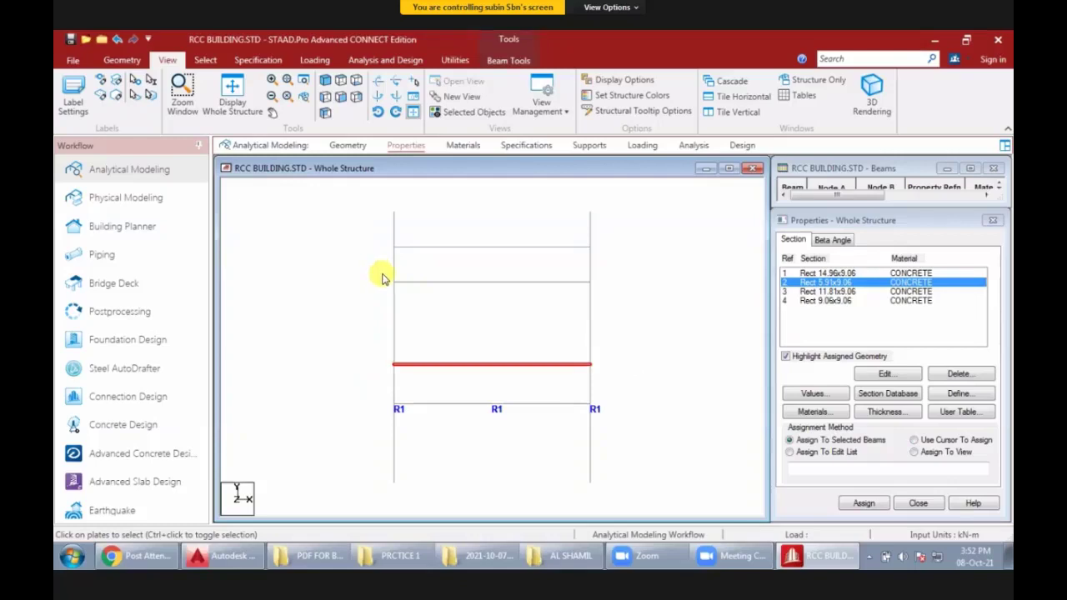
drag(379, 273, 620, 288)
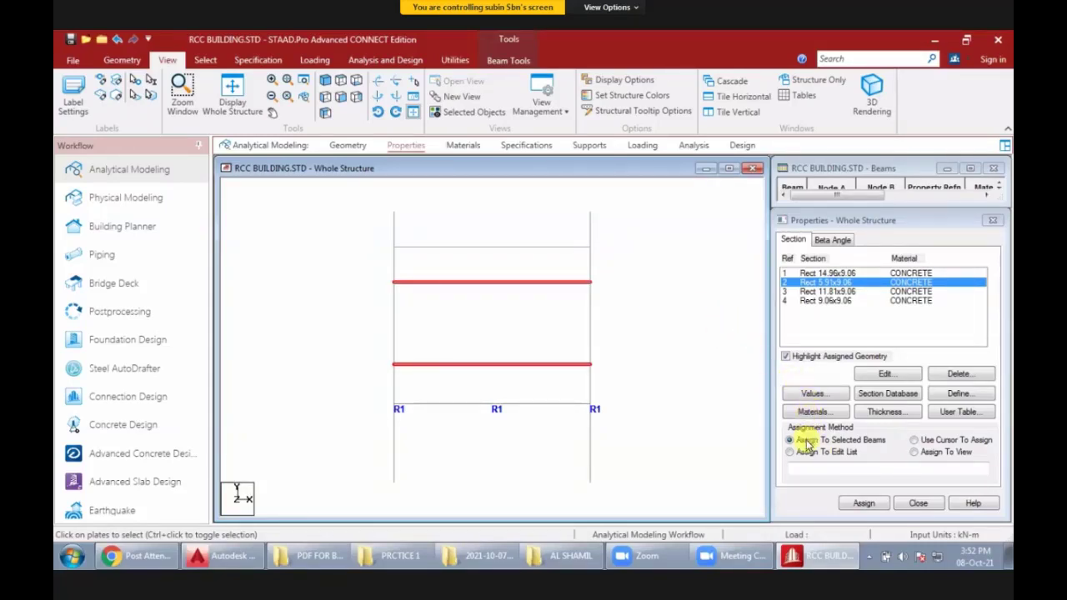
click(872, 504)
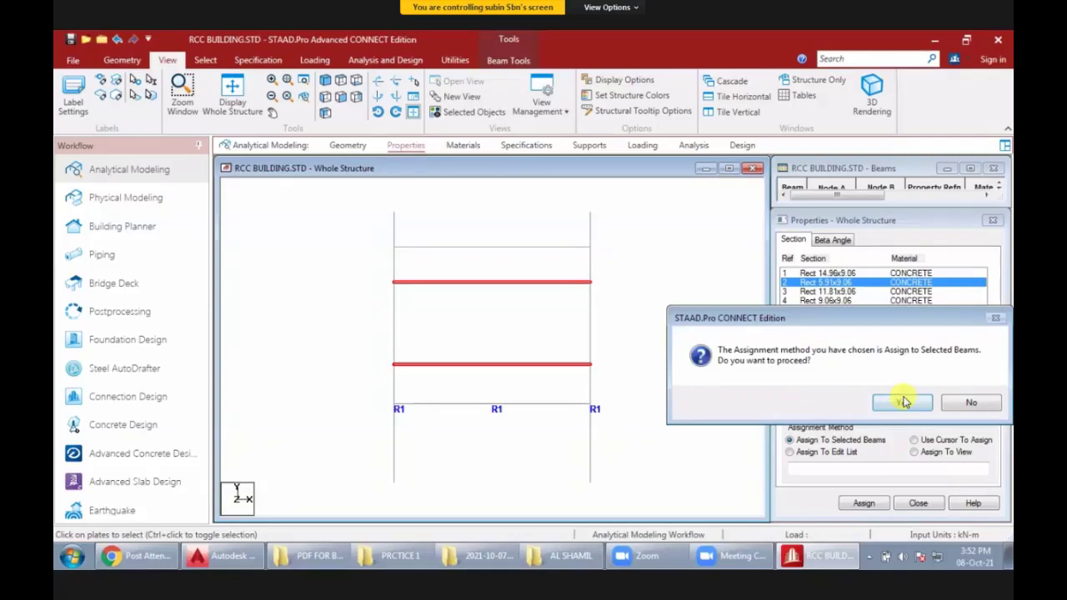
click(902, 403)
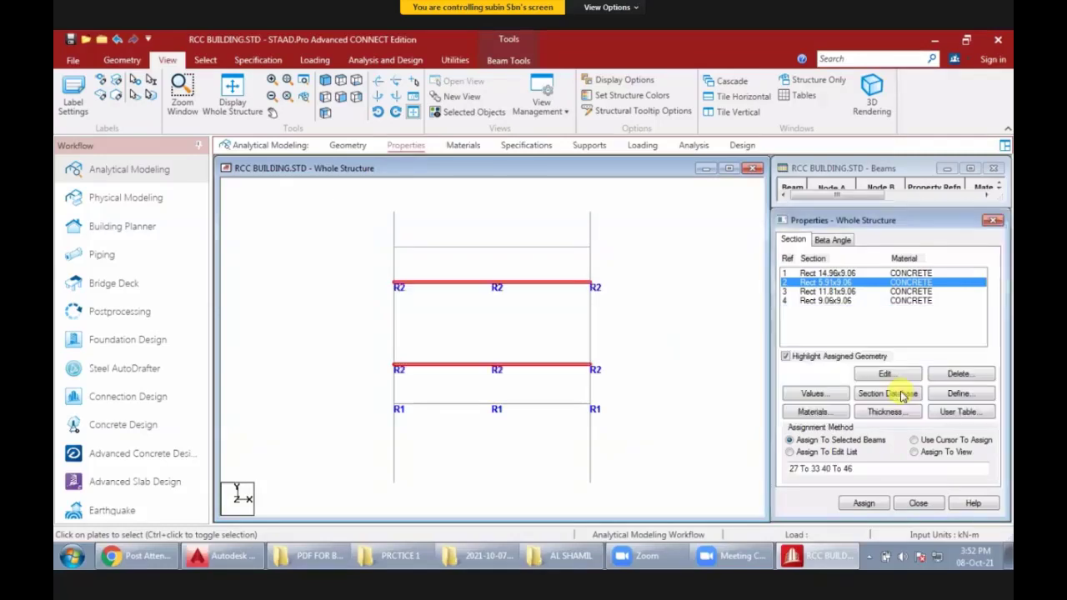
click(837, 291)
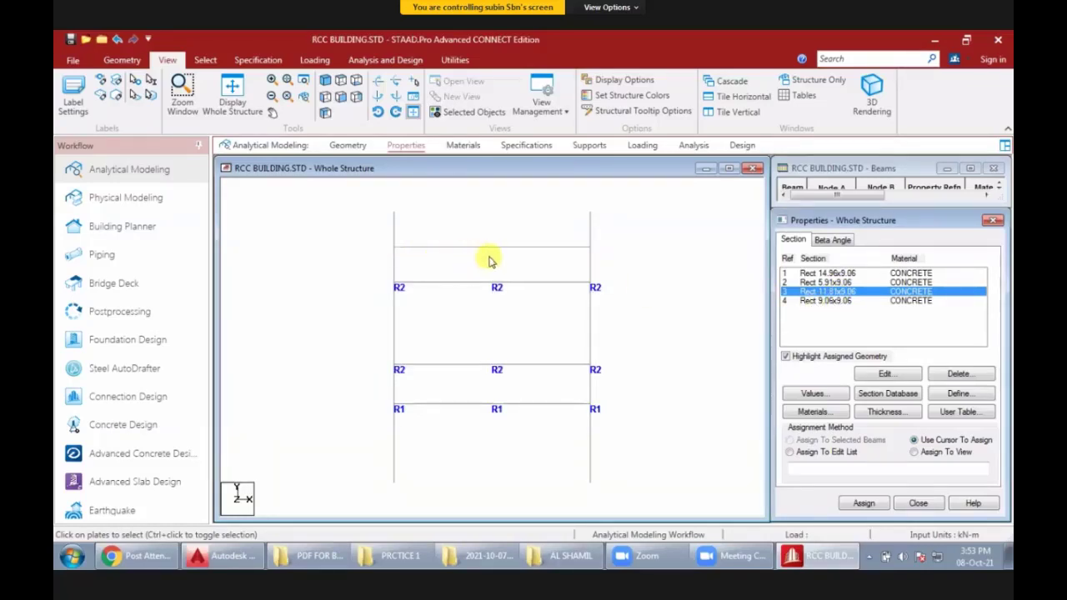
- Assign Rect 11.81x9.06 (R3) to the top beam row, beams 53–59
click(615, 249)
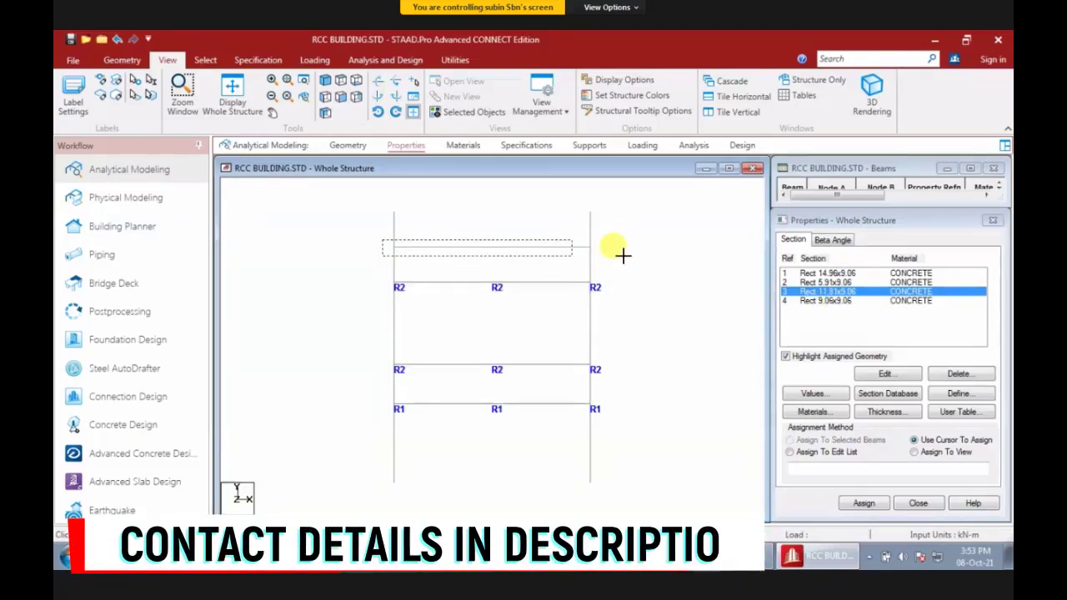
click(617, 249)
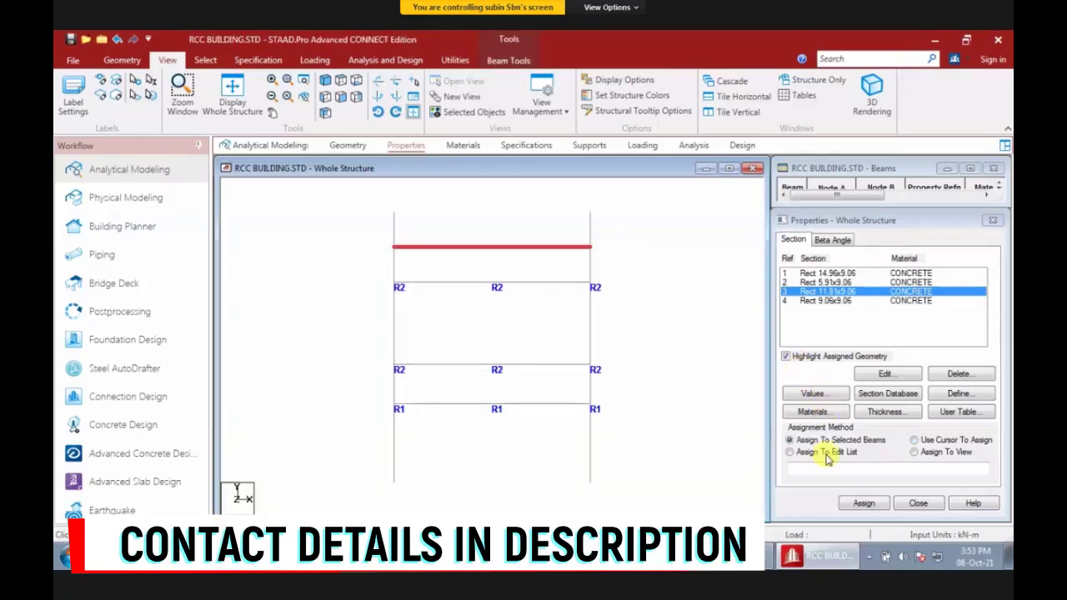
click(863, 504)
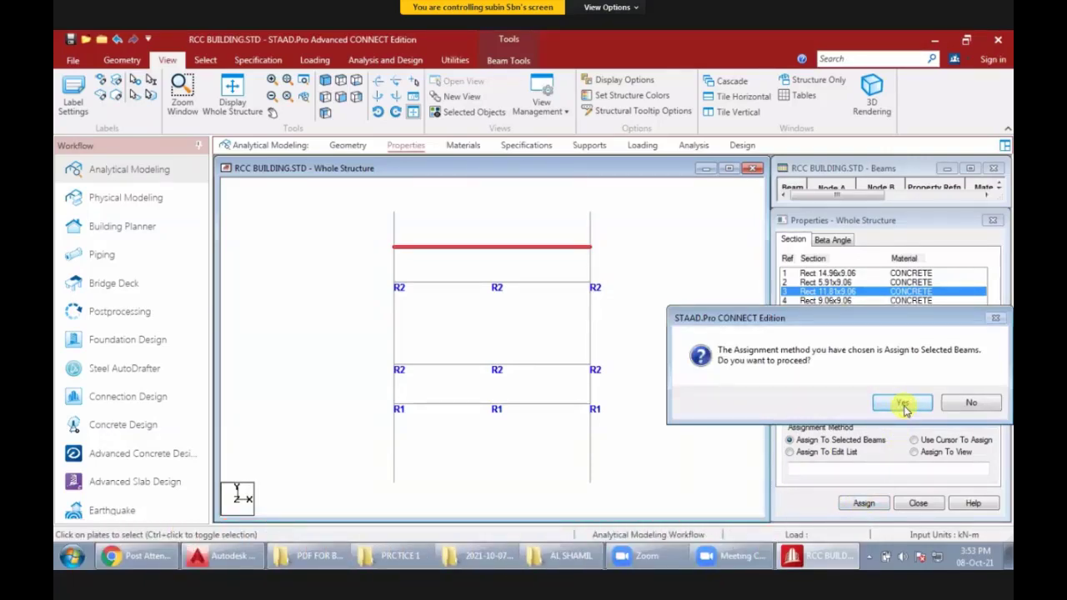
click(904, 405)
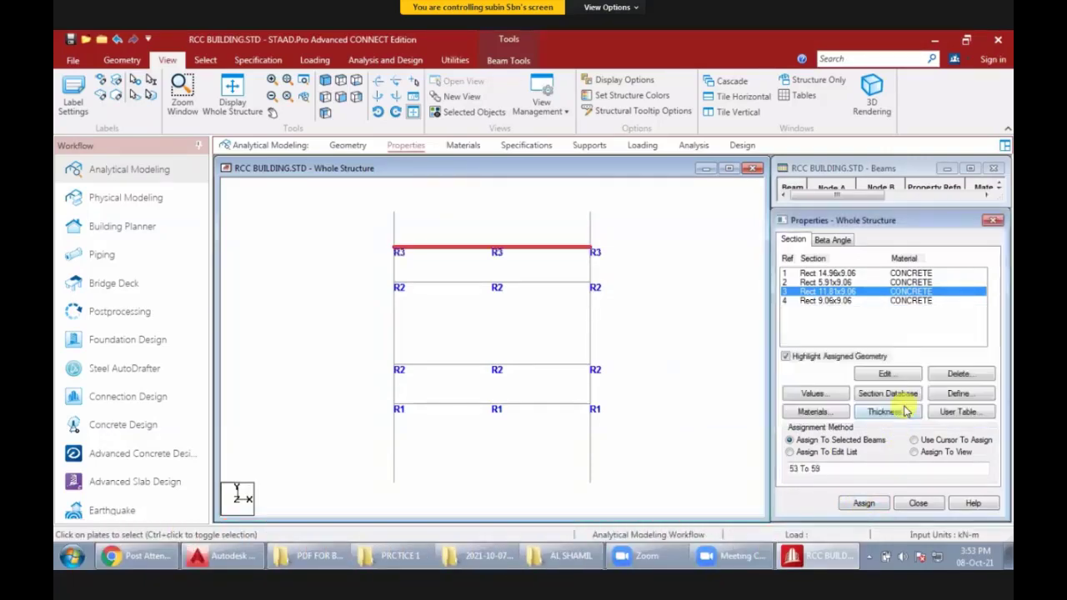
click(831, 301)
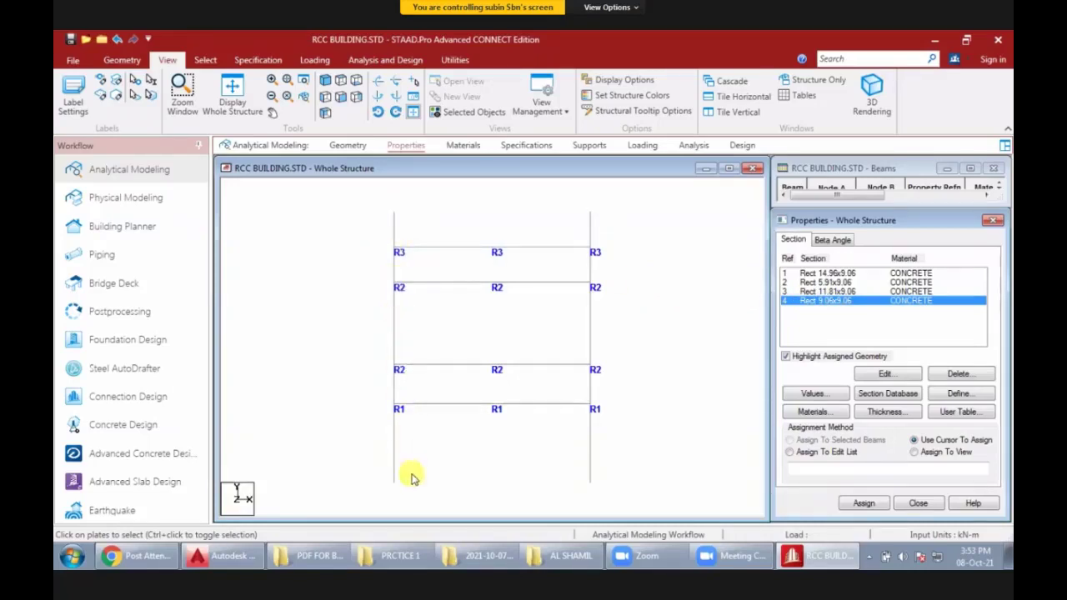
- Select the left column and an R2 beam to inspect them in isometric and front views
click(416, 504)
drag(416, 505, 417, 508)
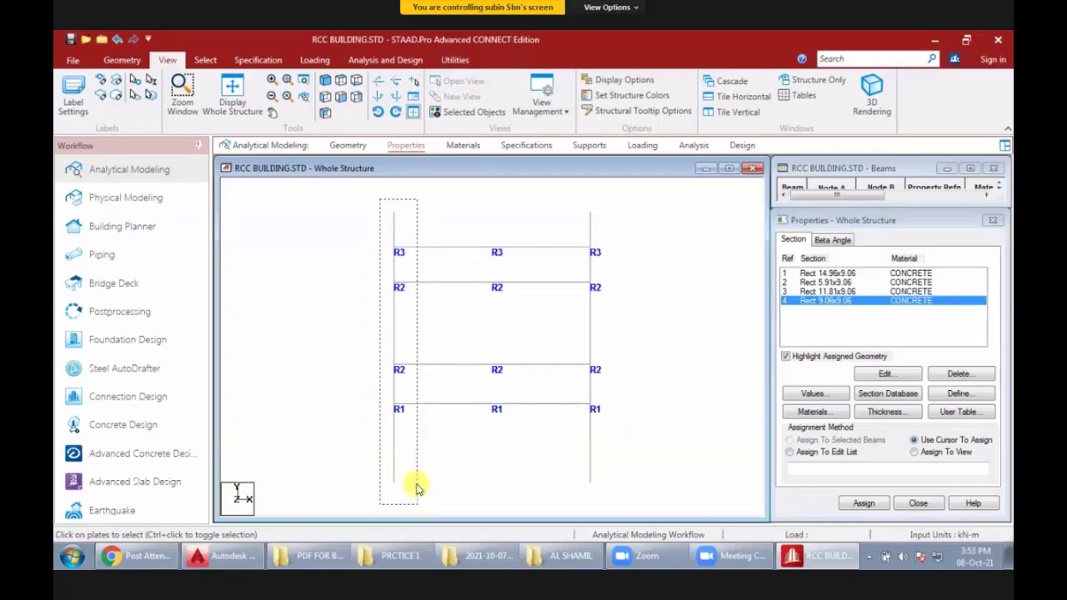
drag(416, 508, 416, 496)
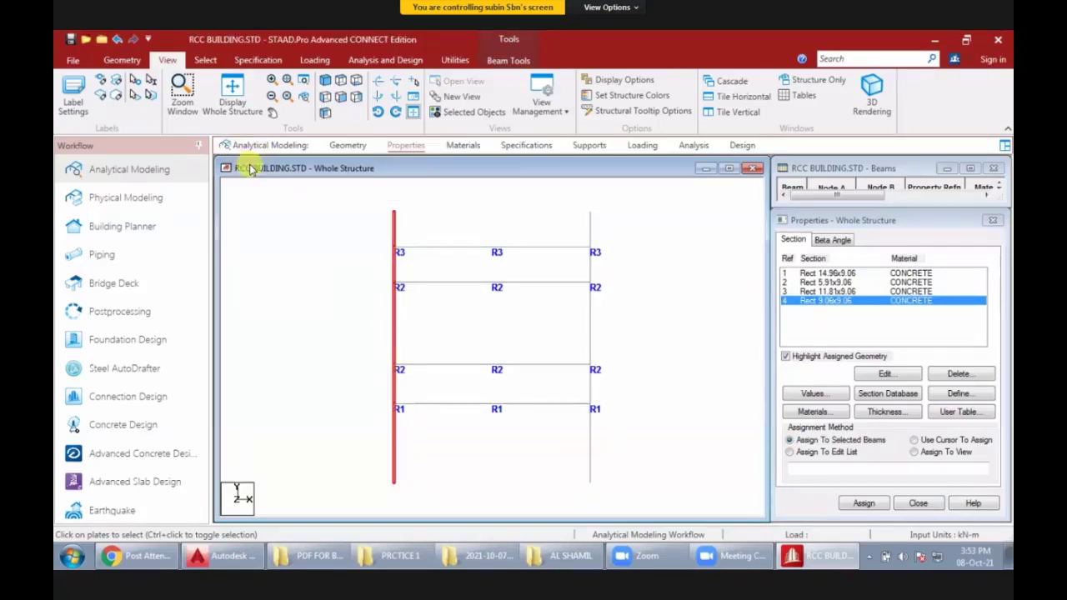
click(326, 84)
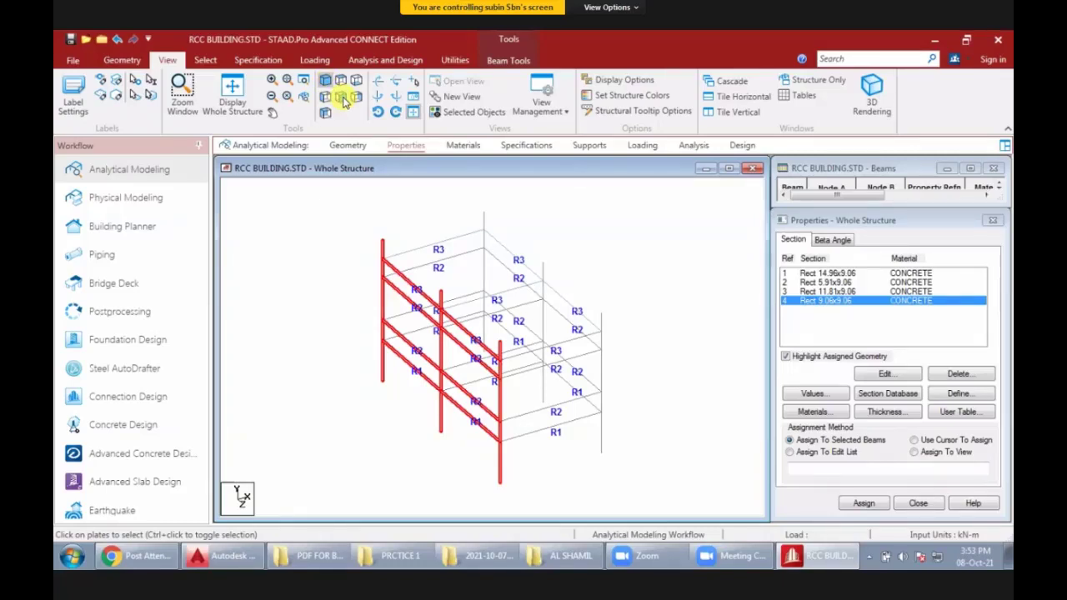
click(342, 97)
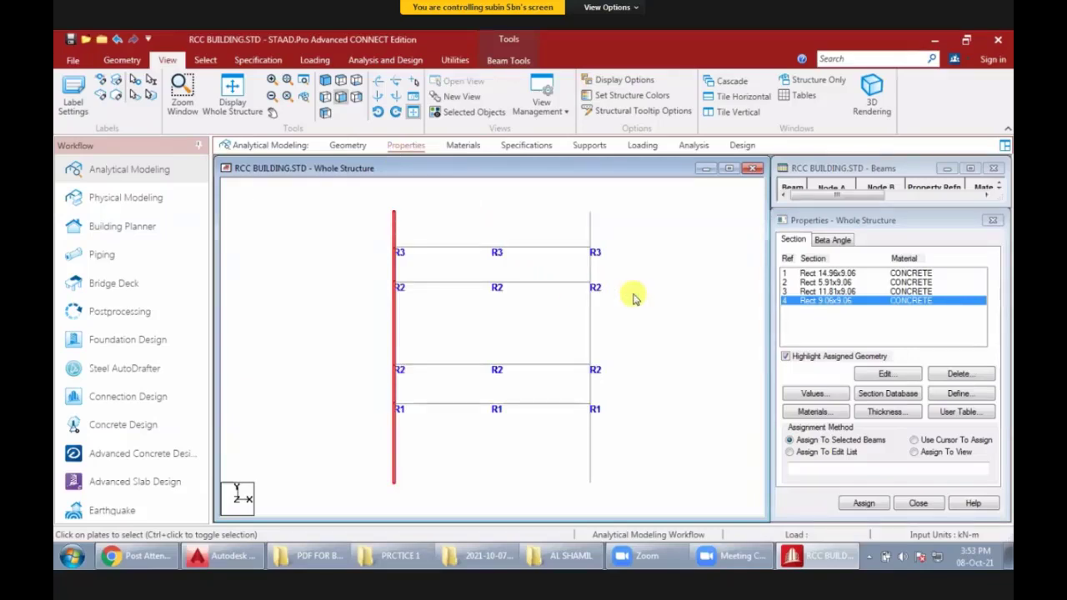
click(631, 298)
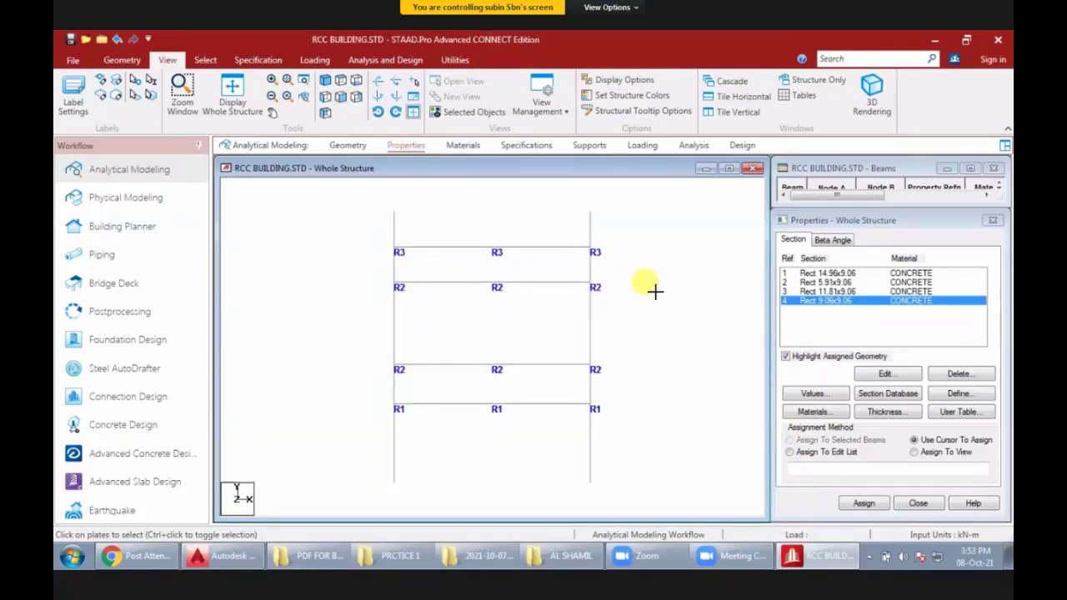
click(469, 287)
mouse_move(492, 283)
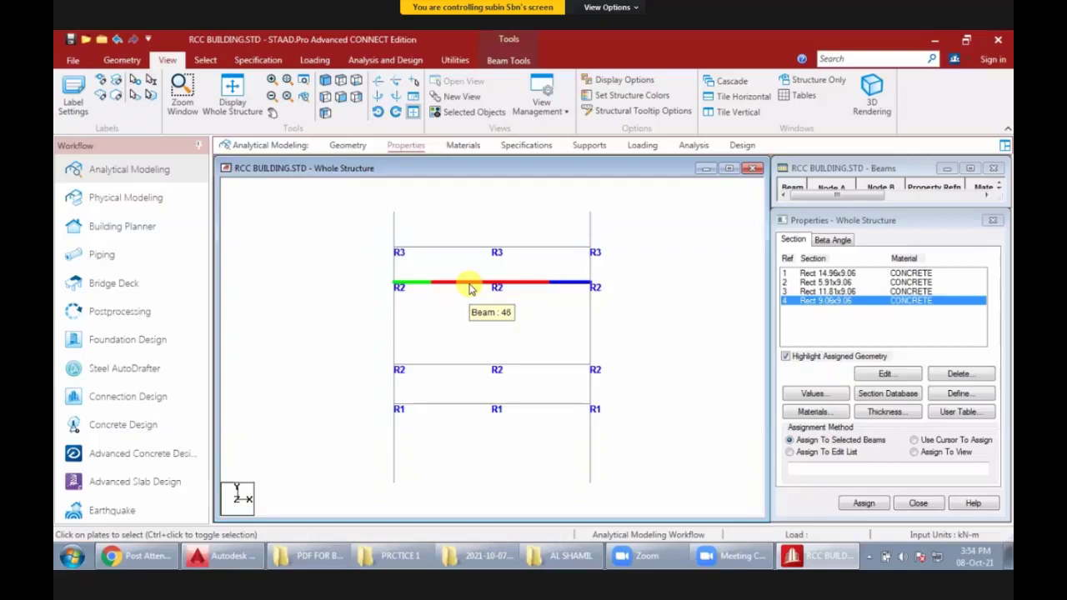
click(565, 320)
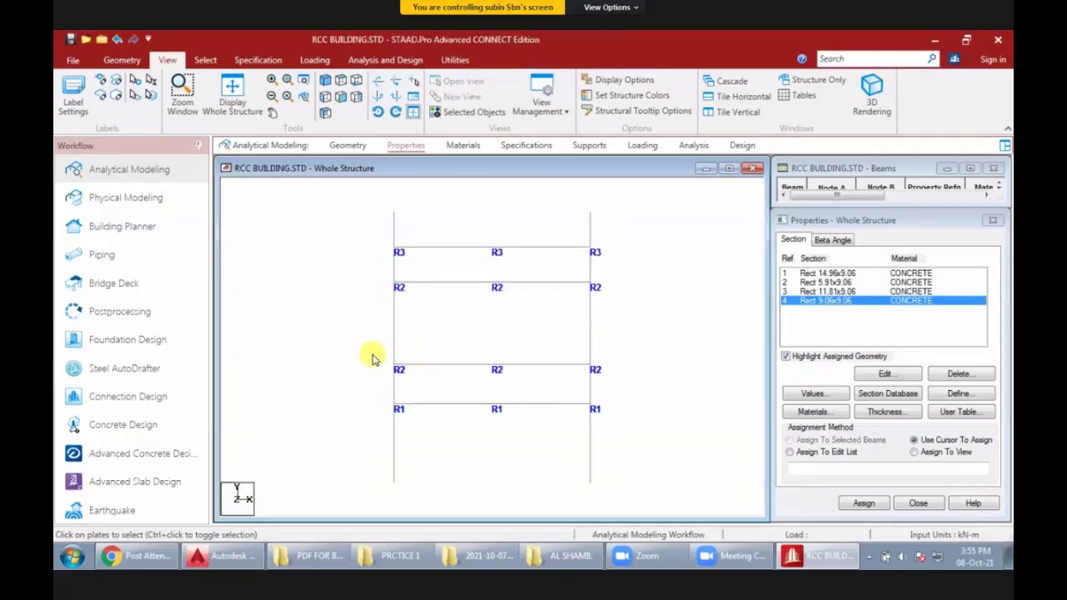
- Show the whole frame in isometric 3D with its R1–R3 beam labels and nothing selected
drag(629, 371, 371, 356)
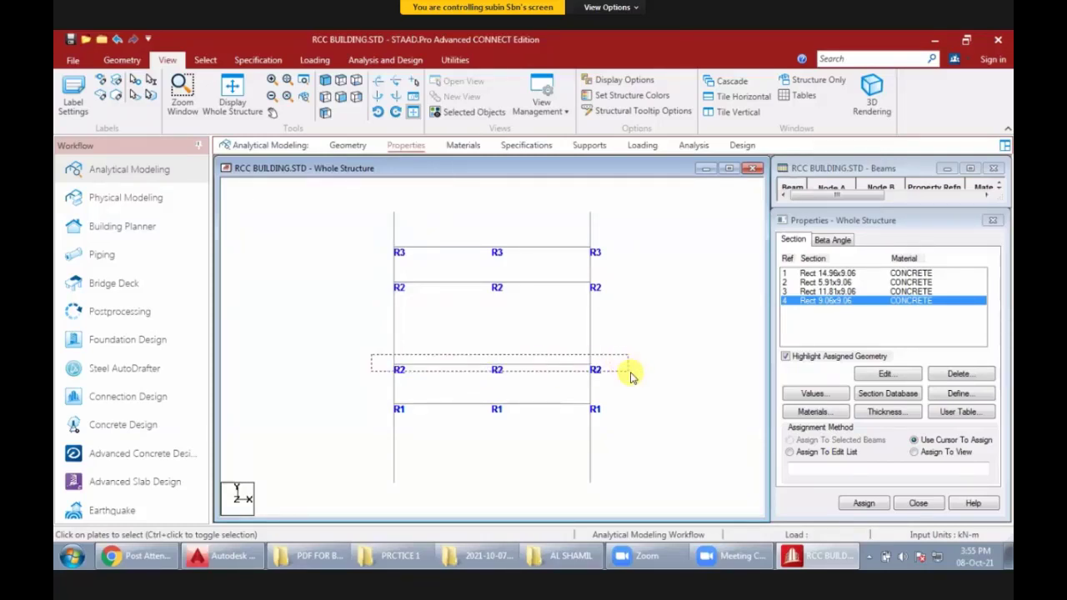
drag(629, 371, 631, 370)
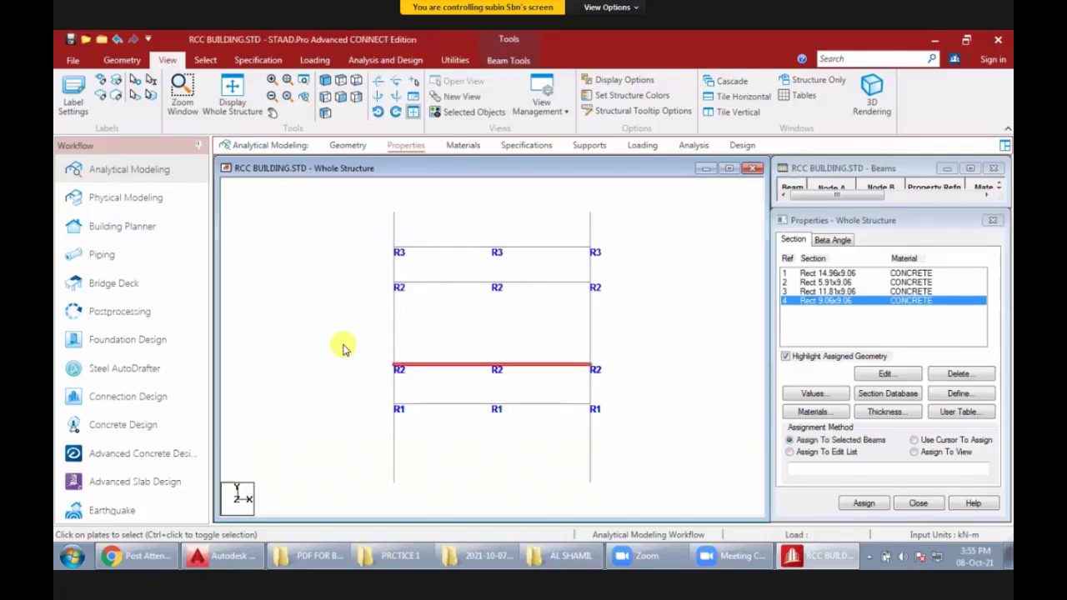
click(326, 87)
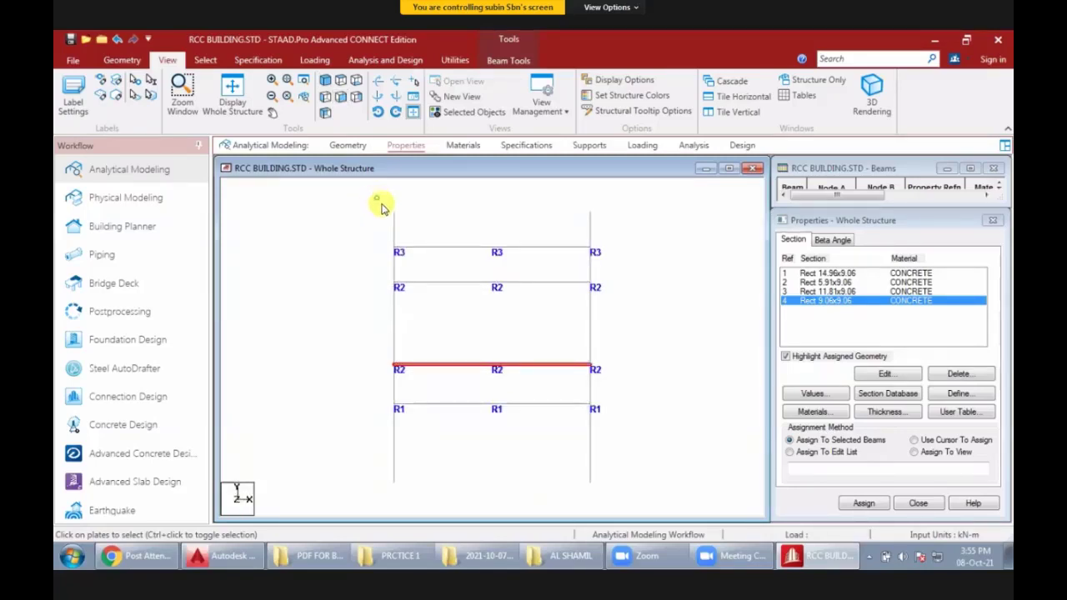
click(409, 409)
drag(414, 497, 409, 445)
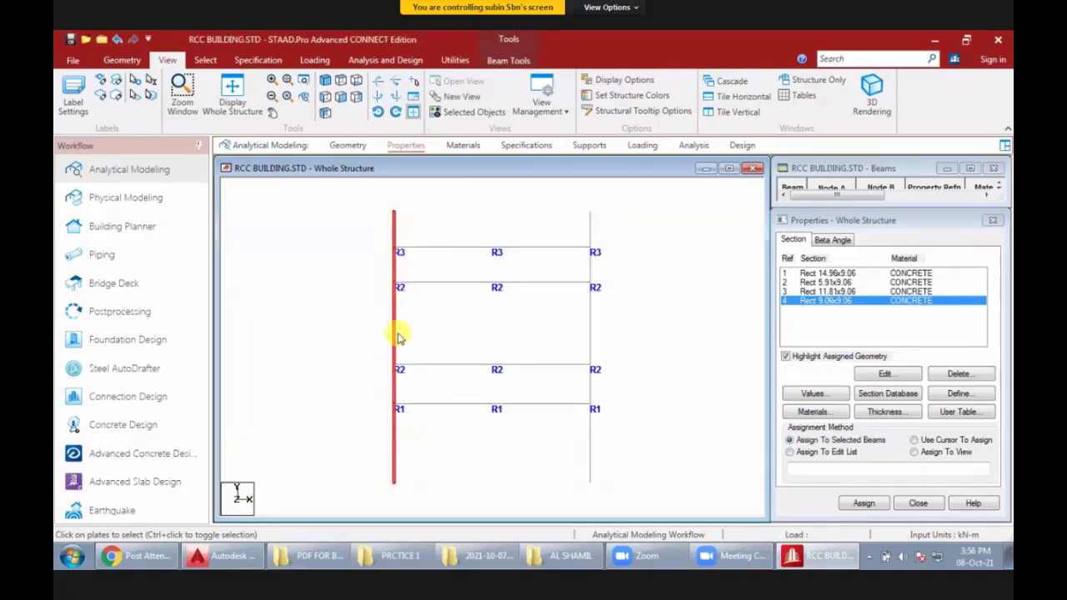
click(327, 83)
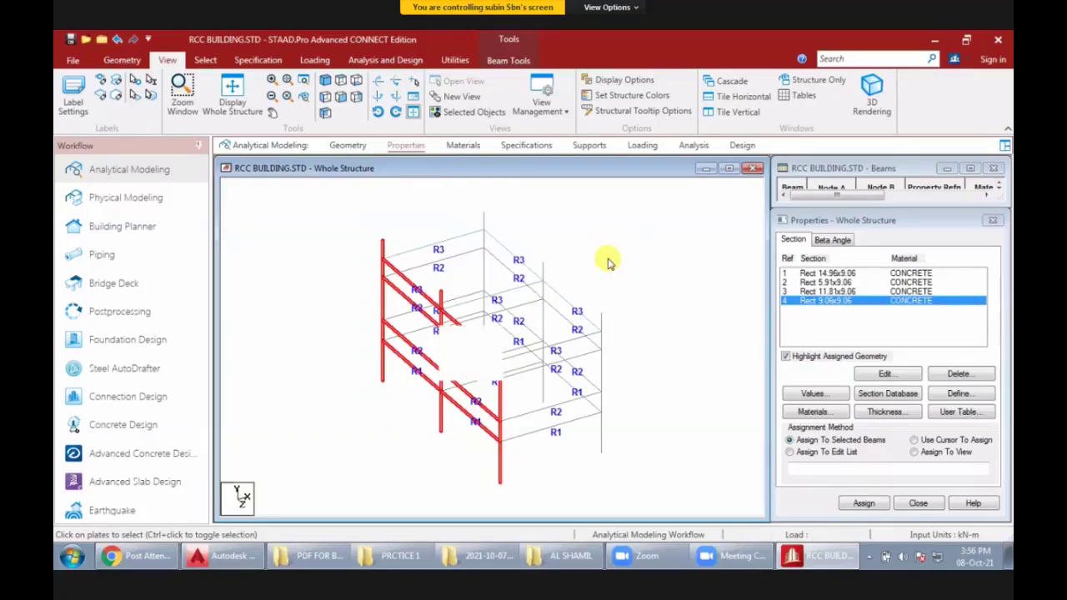
click(608, 262)
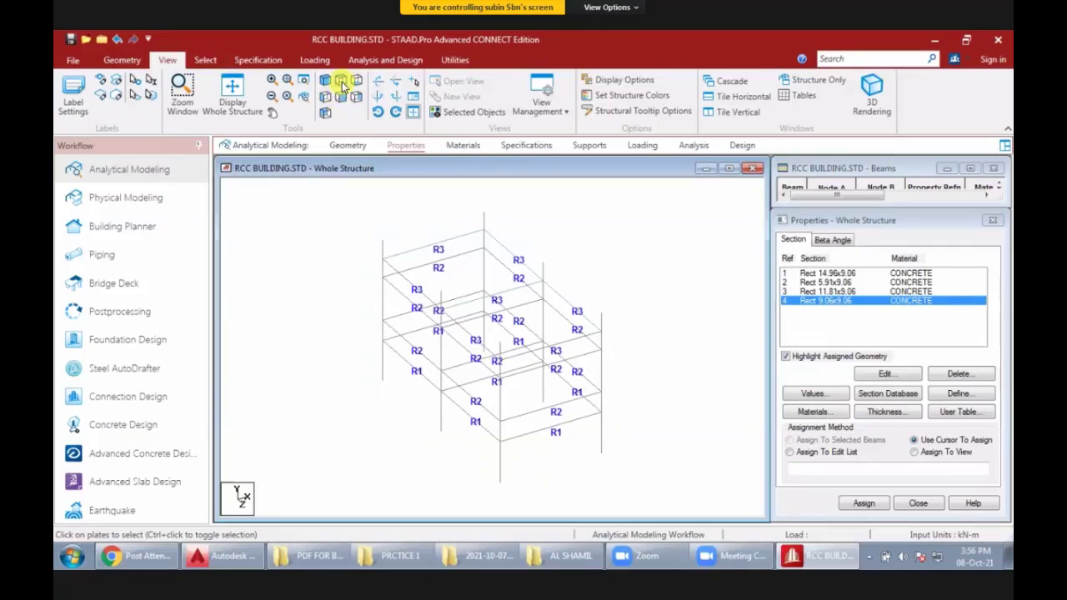
click(341, 82)
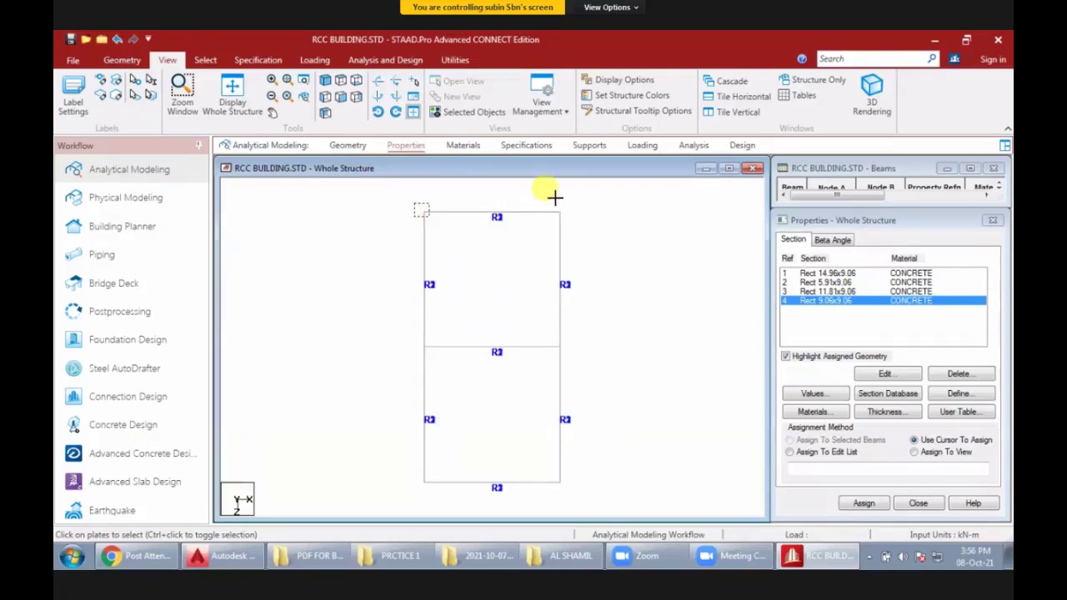
drag(421, 208, 552, 197)
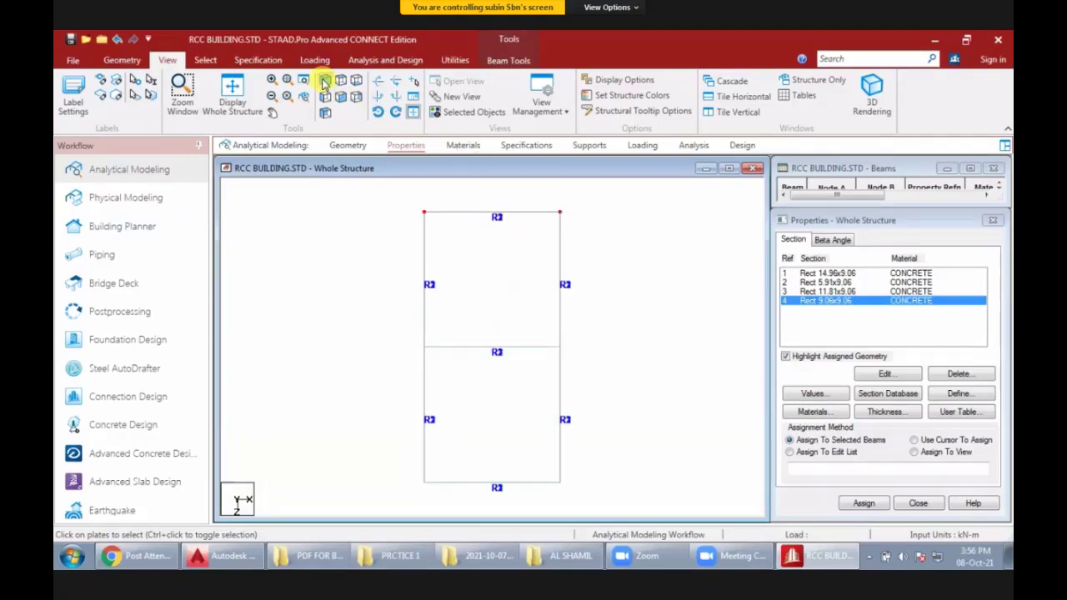
click(324, 83)
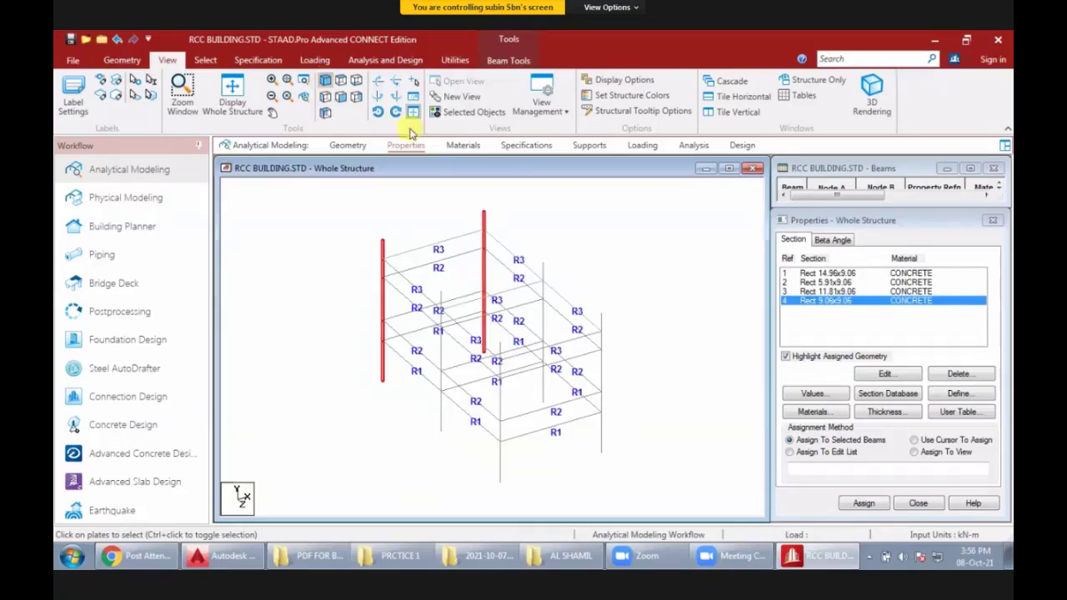
- Try selecting members parallel to the Y axis and then the X axis
click(207, 60)
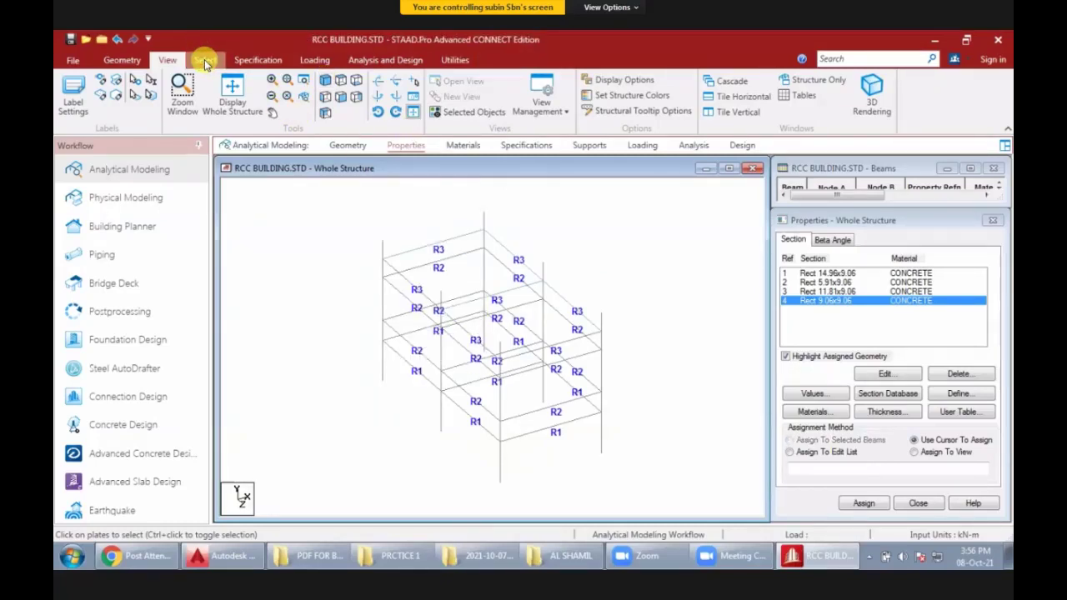
click(205, 60)
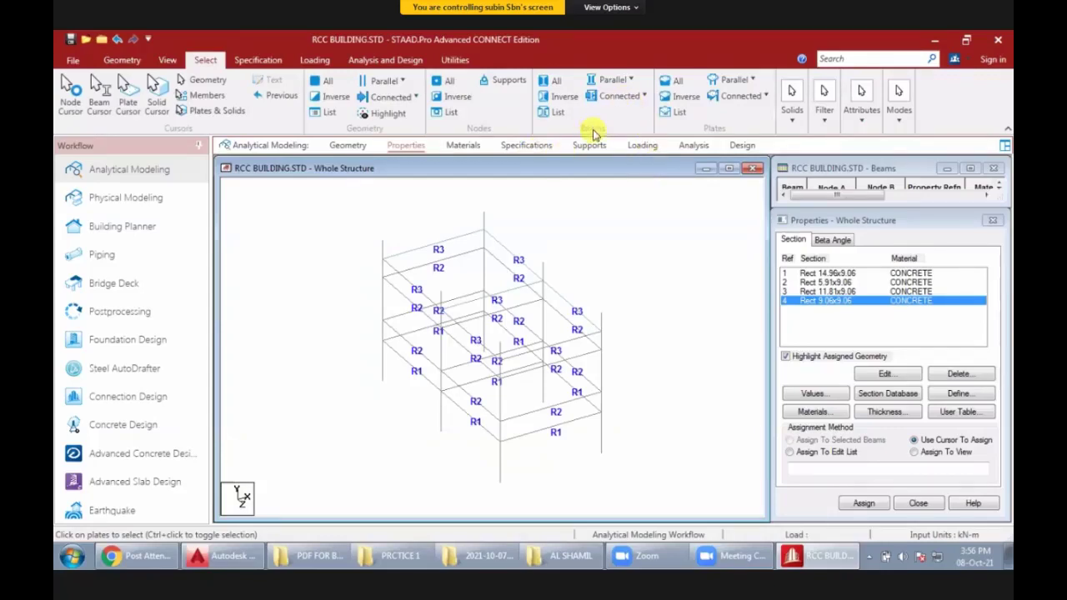
click(628, 83)
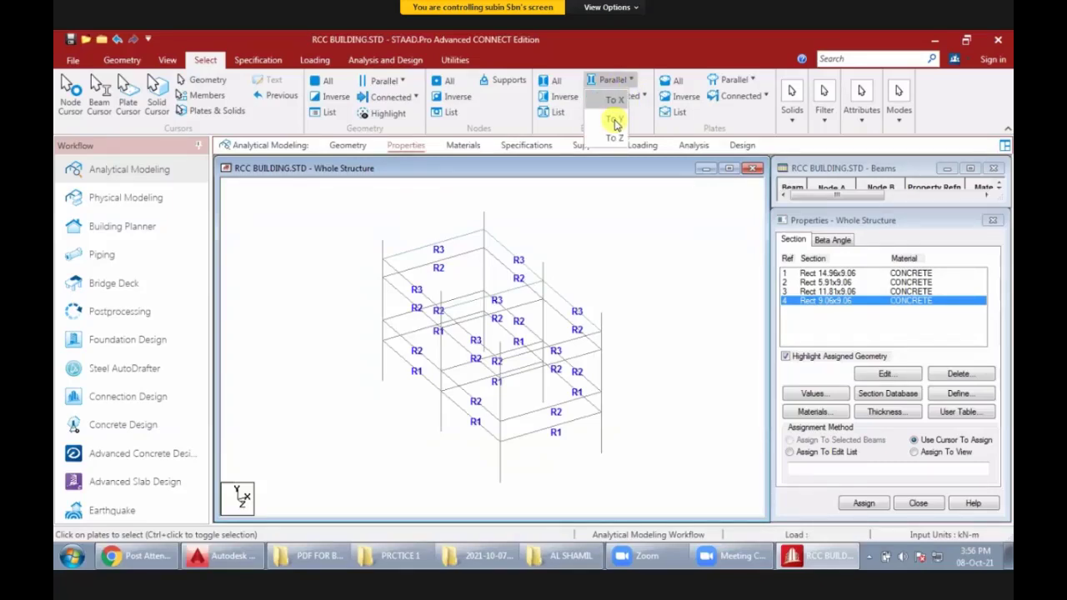
click(615, 121)
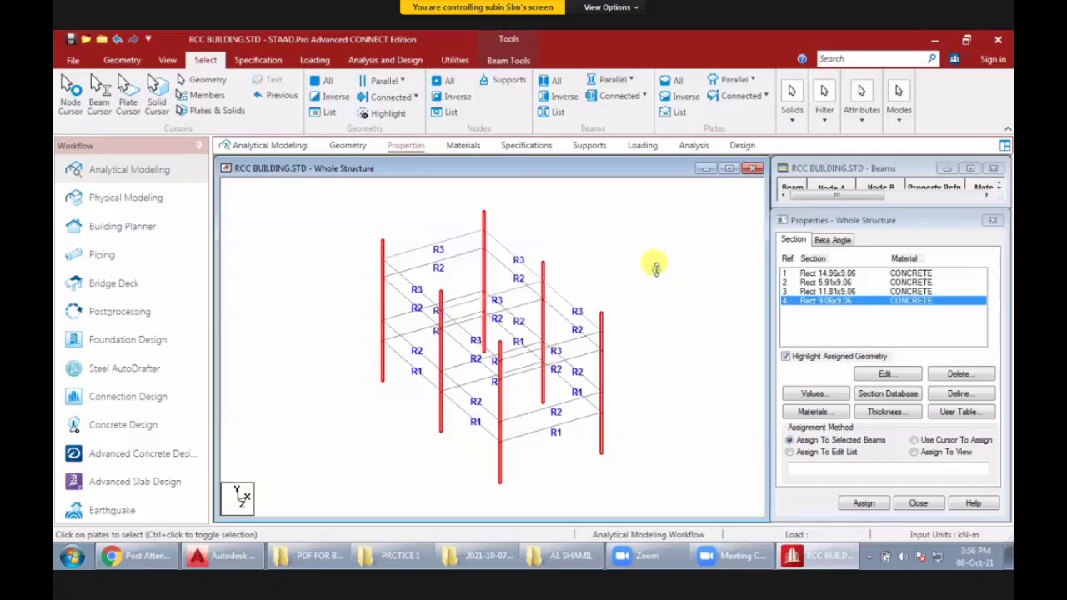
click(617, 79)
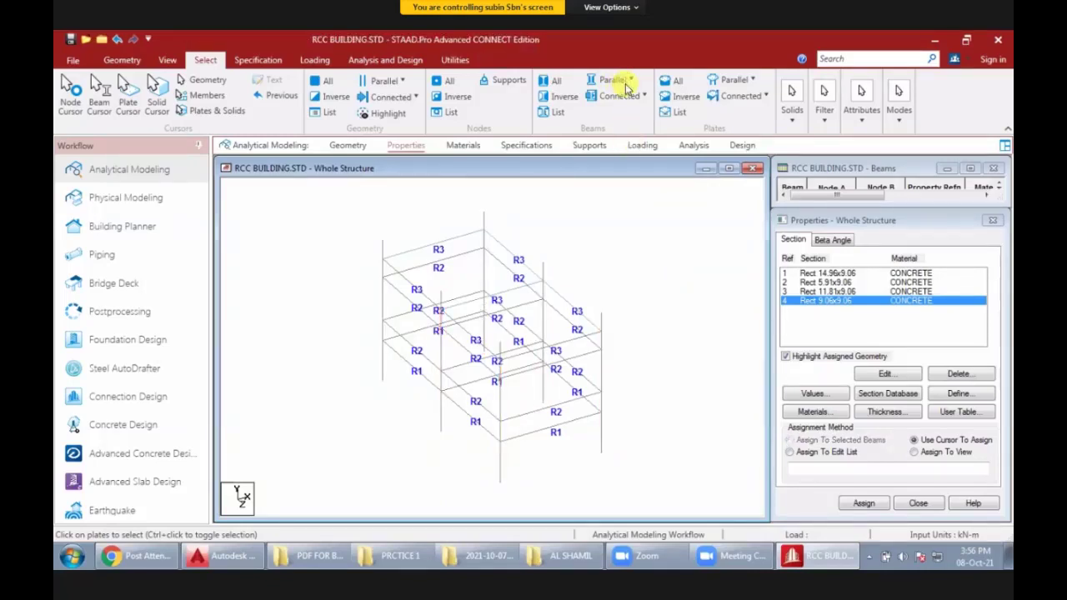
click(625, 81)
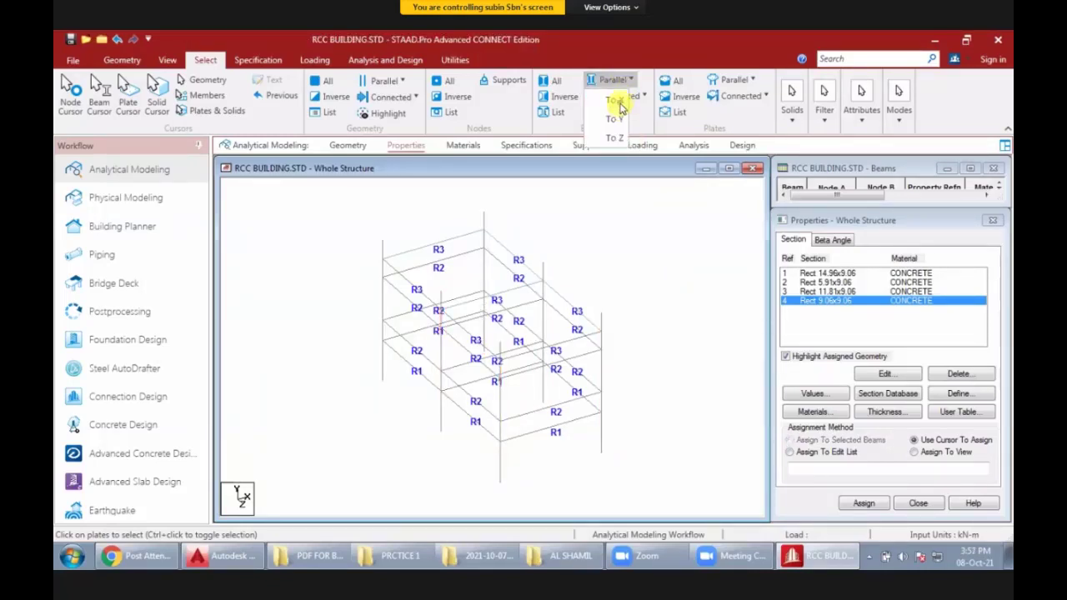
click(617, 101)
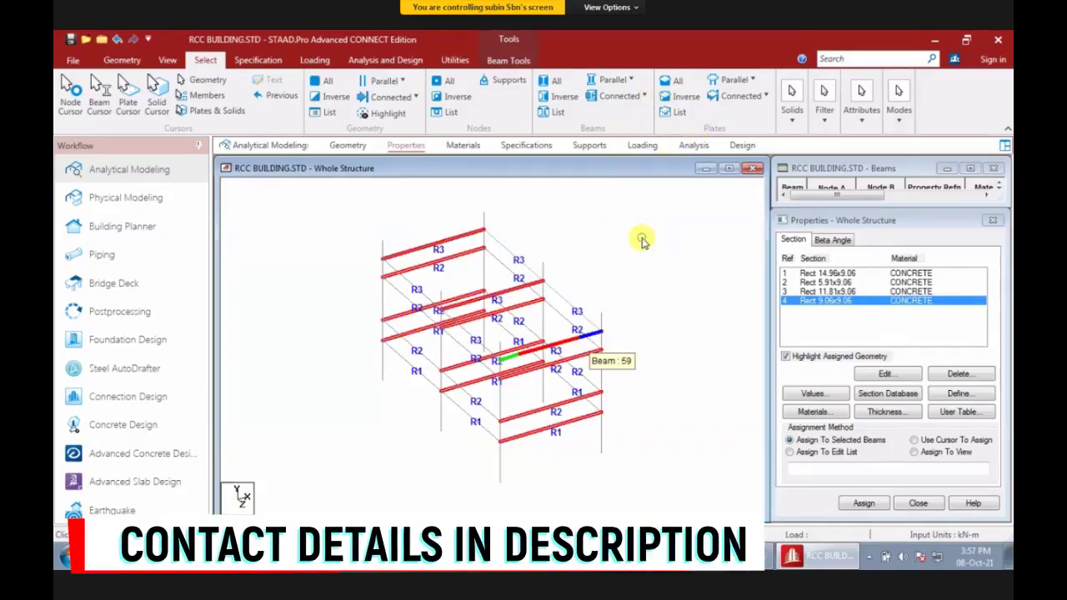
- Assign Rect 9.06x9.06 (R4) to all columns parallel to the Y axis
click(621, 83)
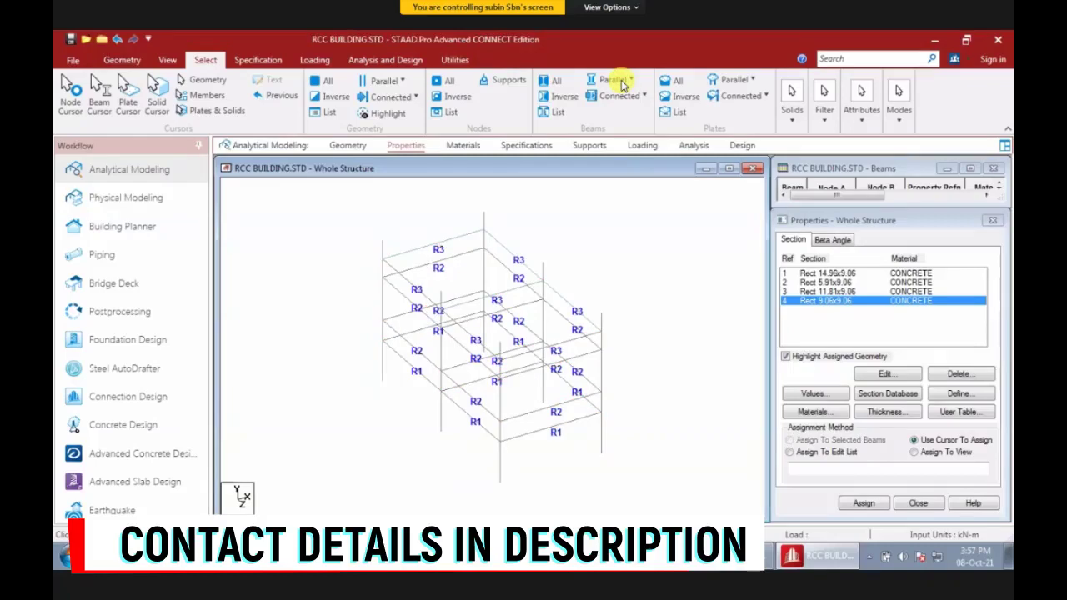
click(621, 81)
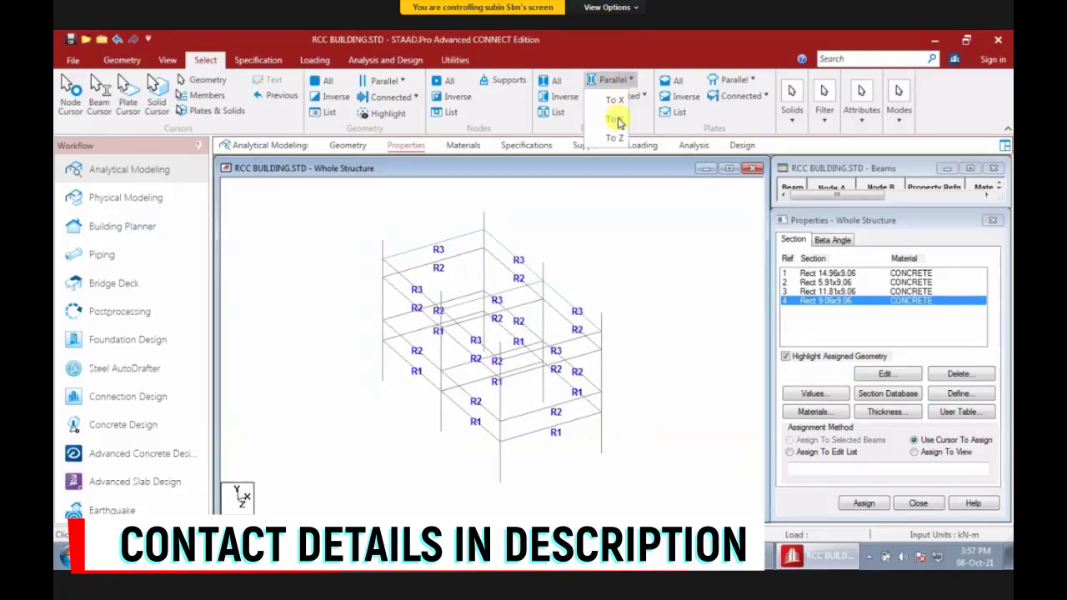
click(615, 120)
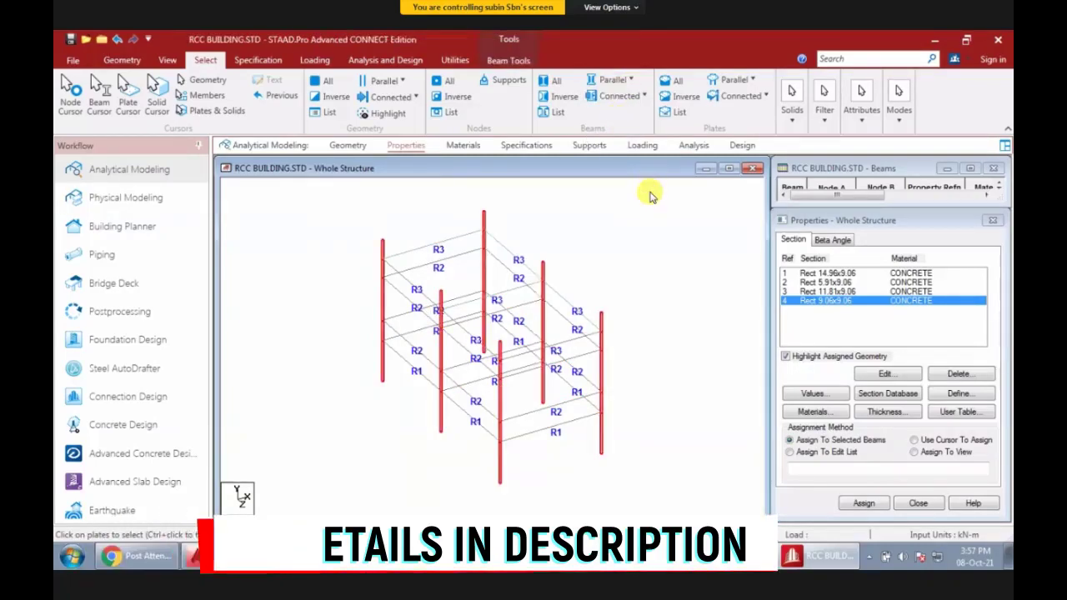
click(861, 503)
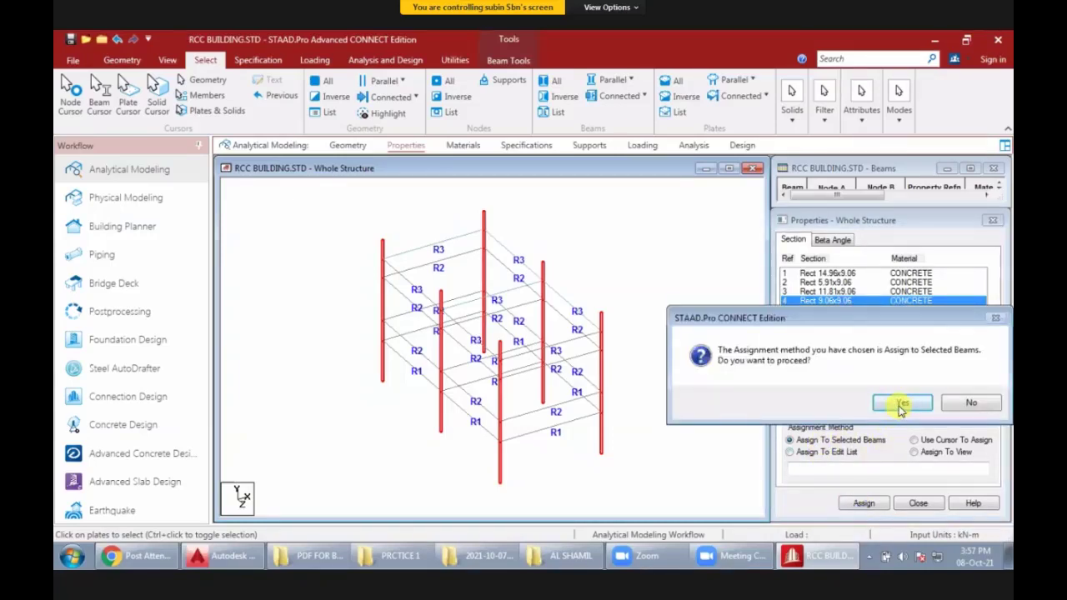
click(900, 407)
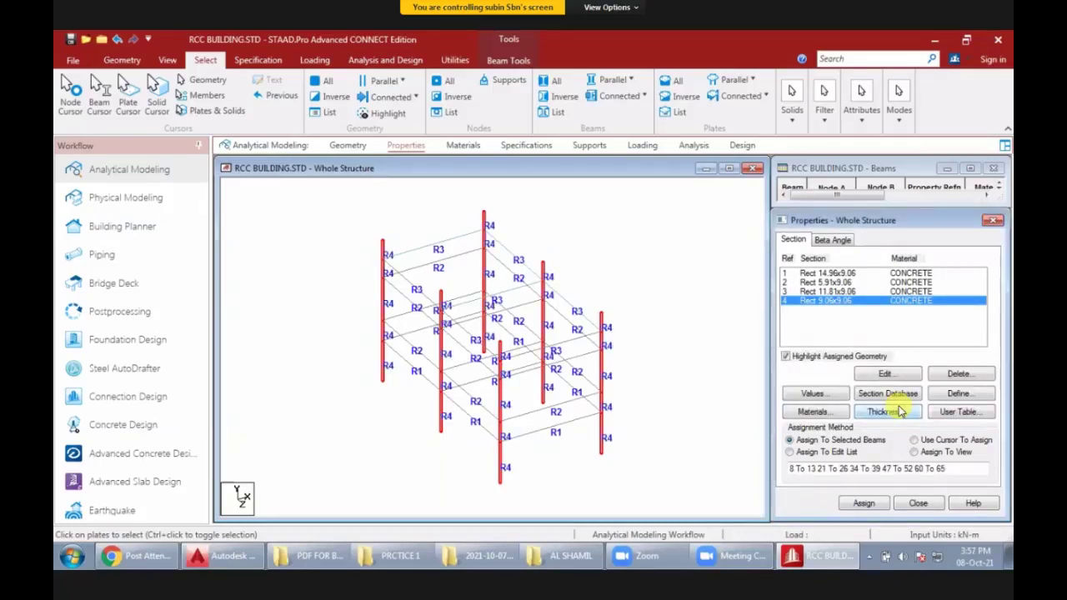
click(627, 261)
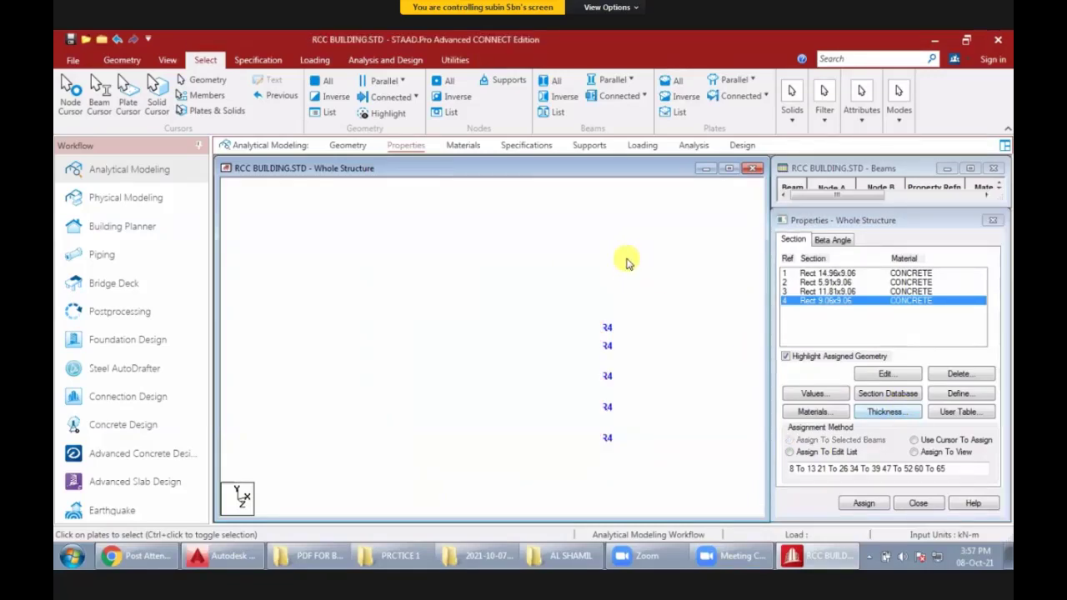
- Highlight the members using R1 and R3 to check the assignments
click(788, 274)
click(787, 292)
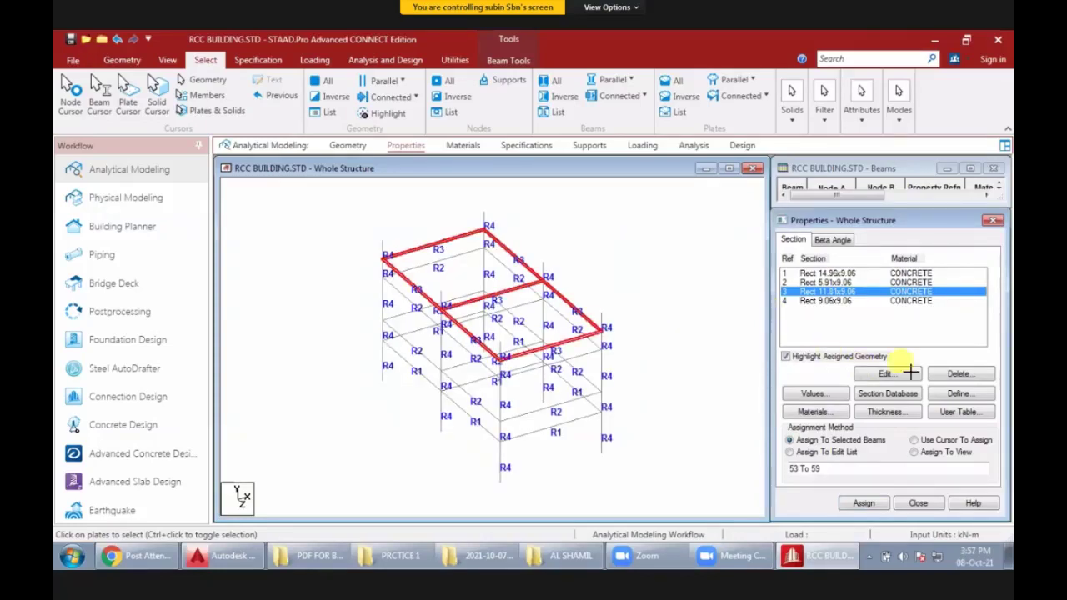
click(671, 325)
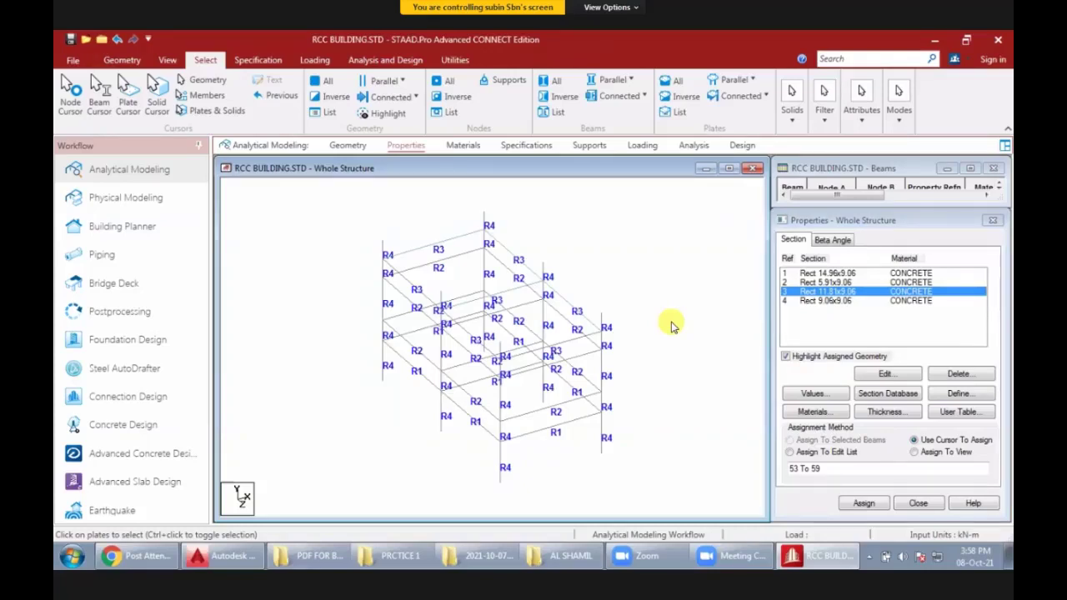
- Add a 0.15 m plate thickness as property 5, Plate 5.91, to the property list
click(888, 412)
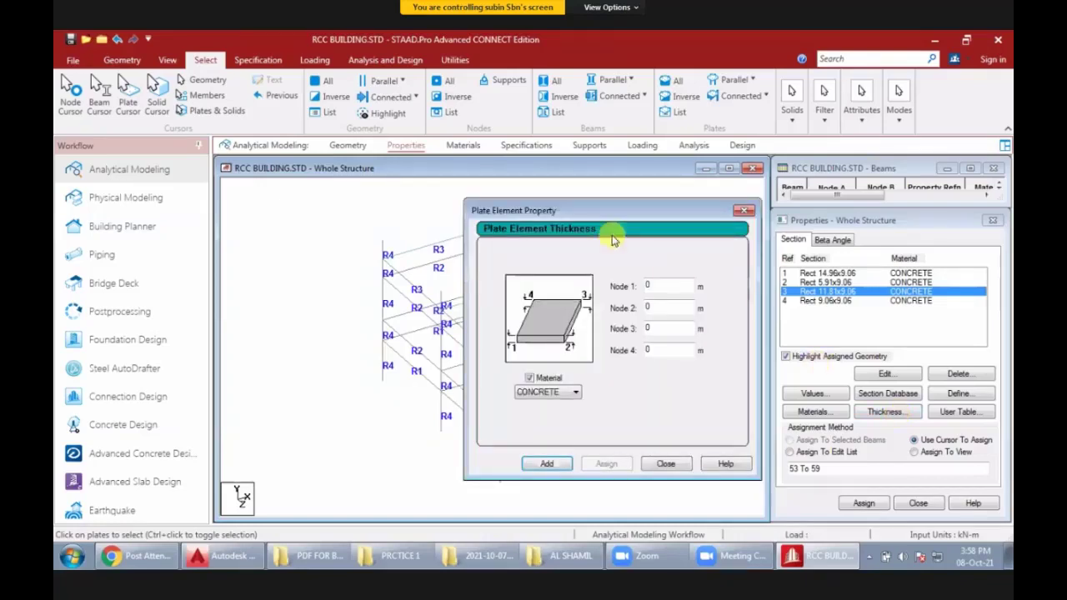
click(657, 285)
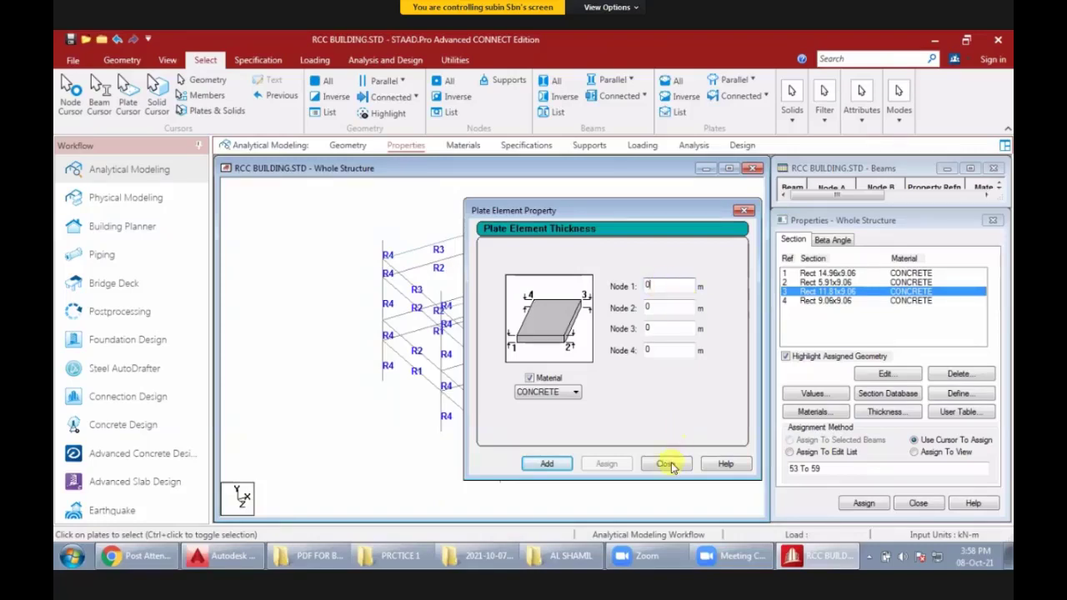
click(922, 419)
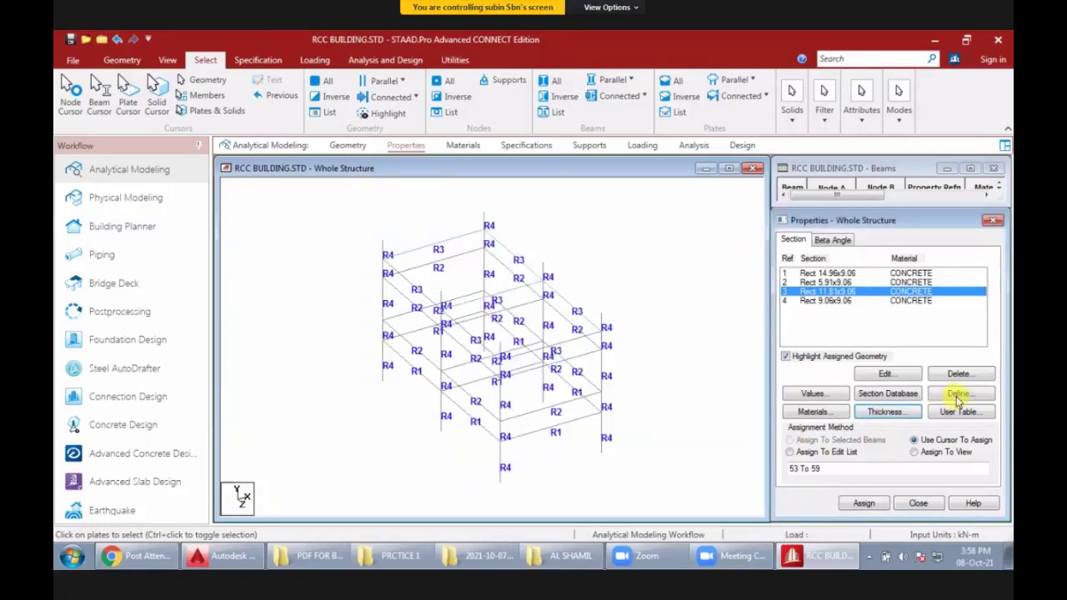
click(886, 413)
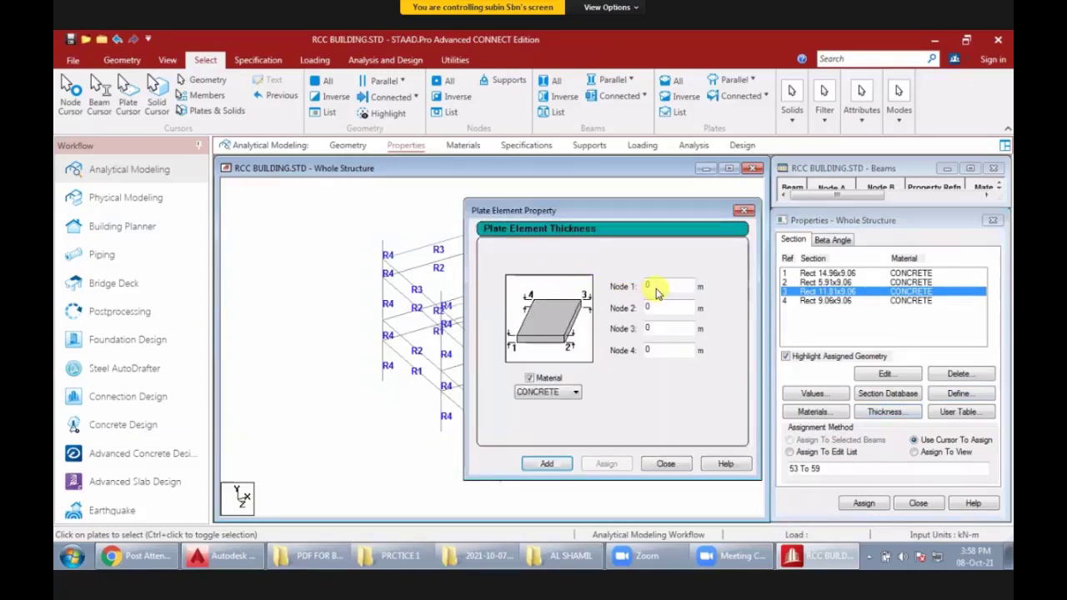
double_click(656, 287)
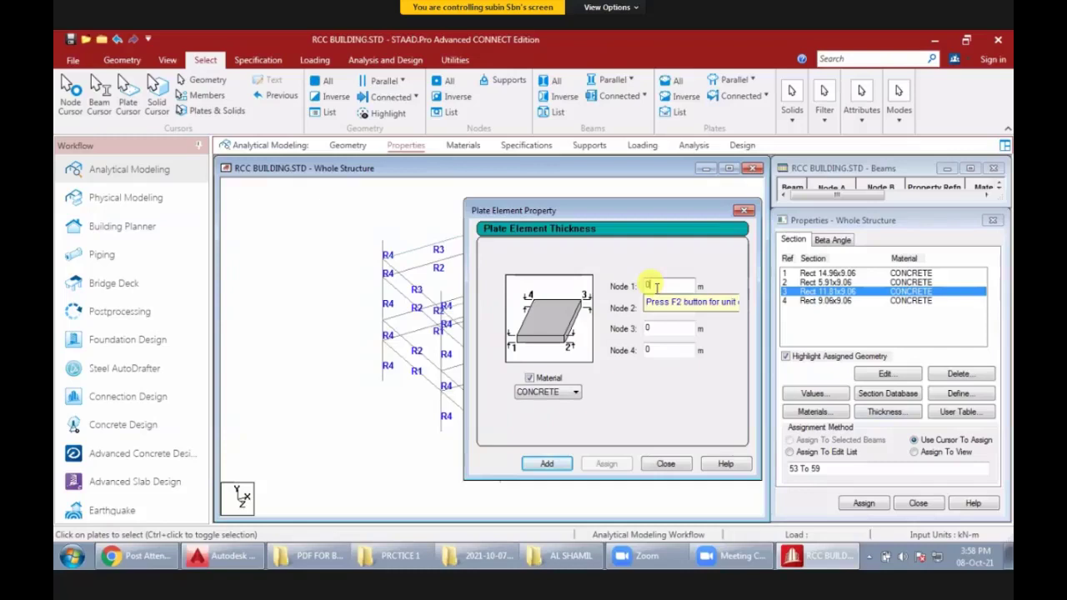
text(0.15)
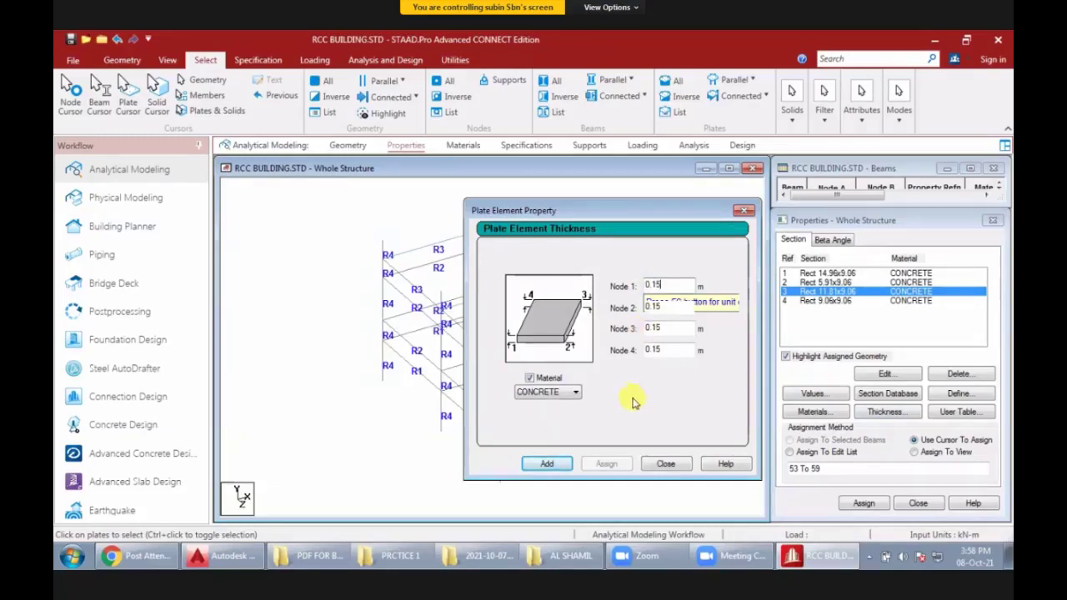
click(546, 465)
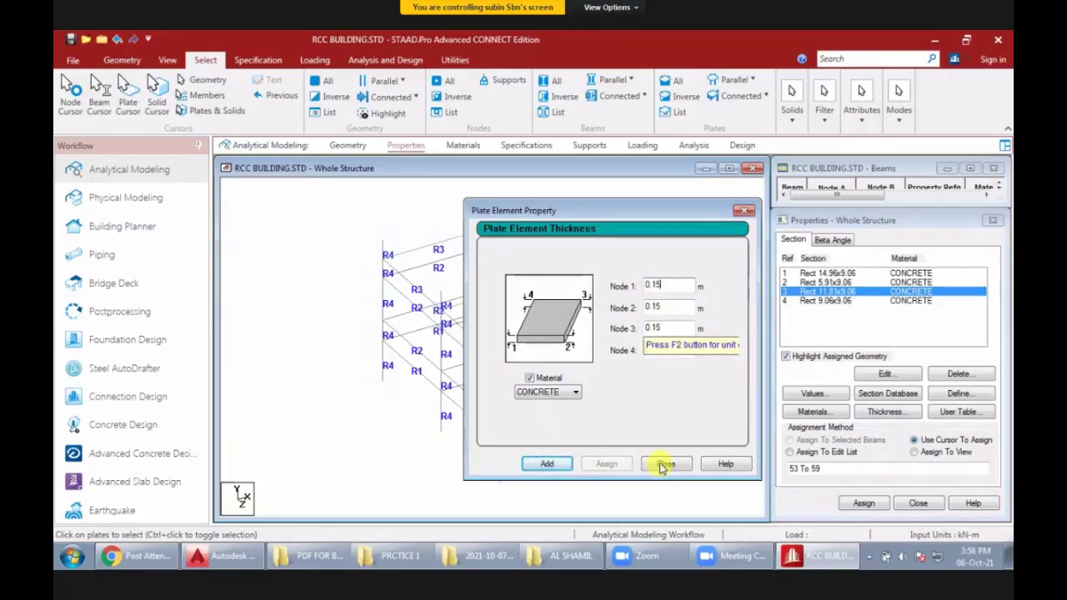
click(660, 468)
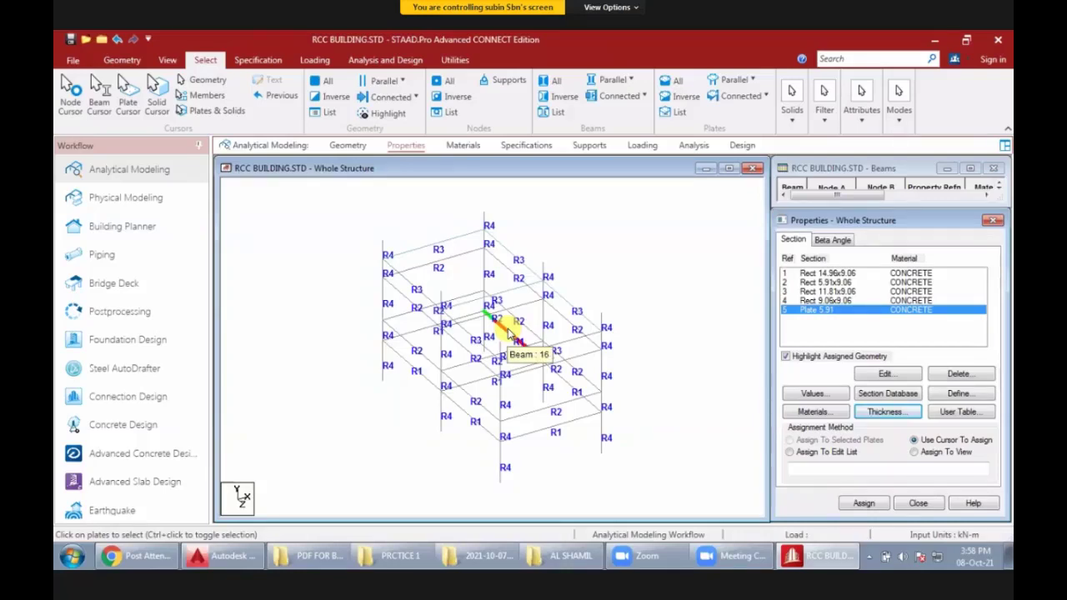
- Select the slab plates parallel to the XZ plane using the plate cursor
click(127, 108)
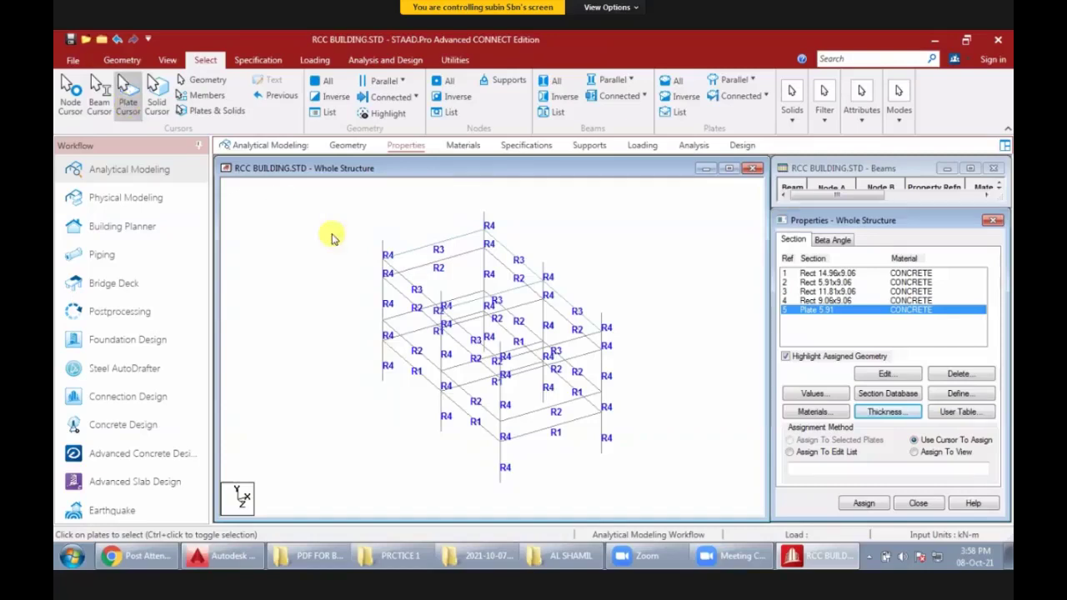
click(510, 311)
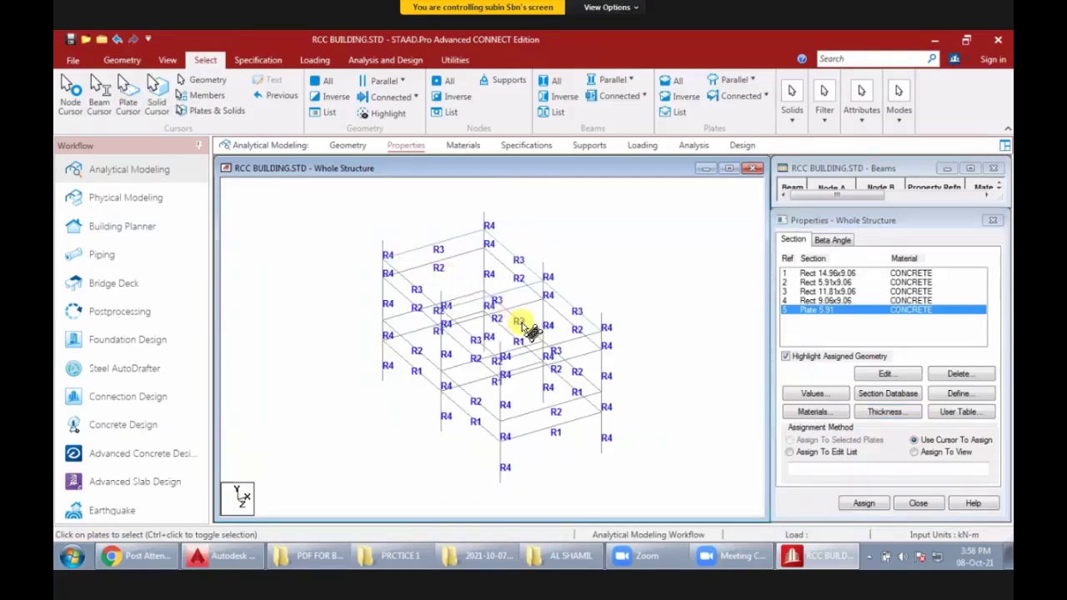
click(515, 314)
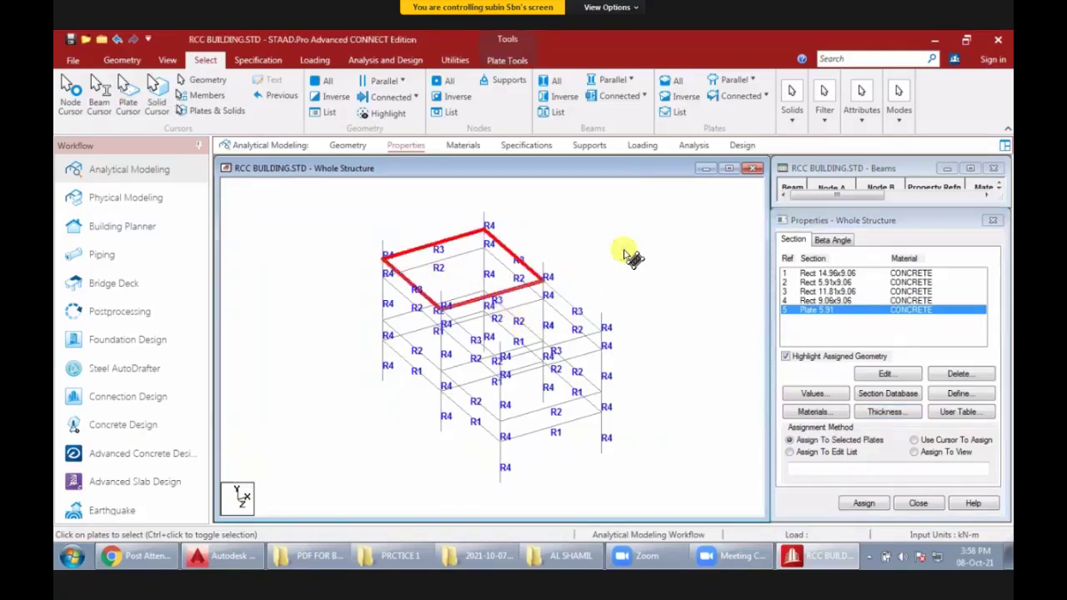
click(586, 219)
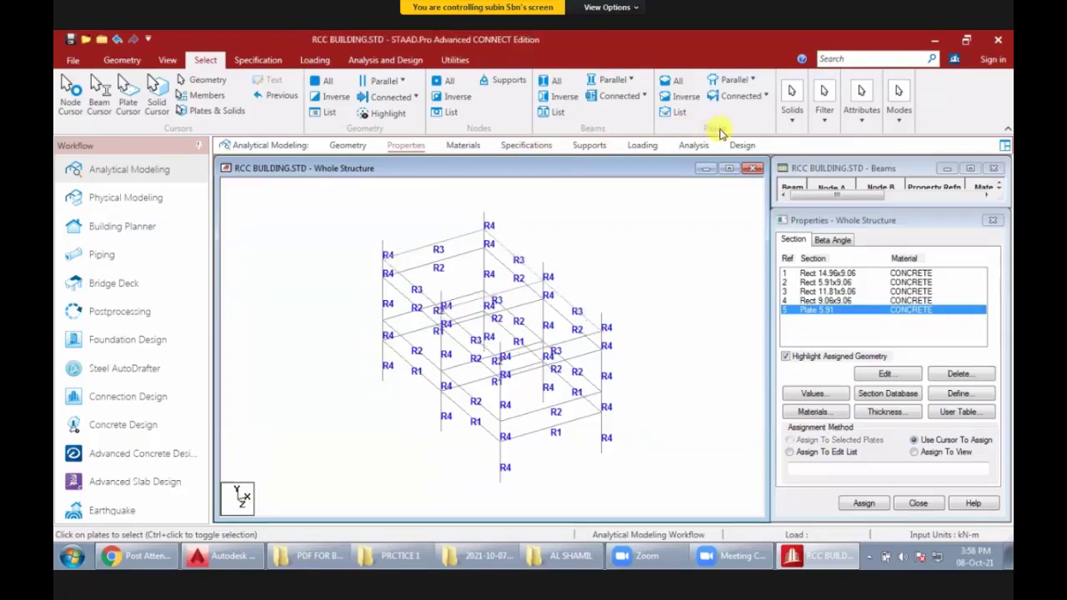
click(753, 80)
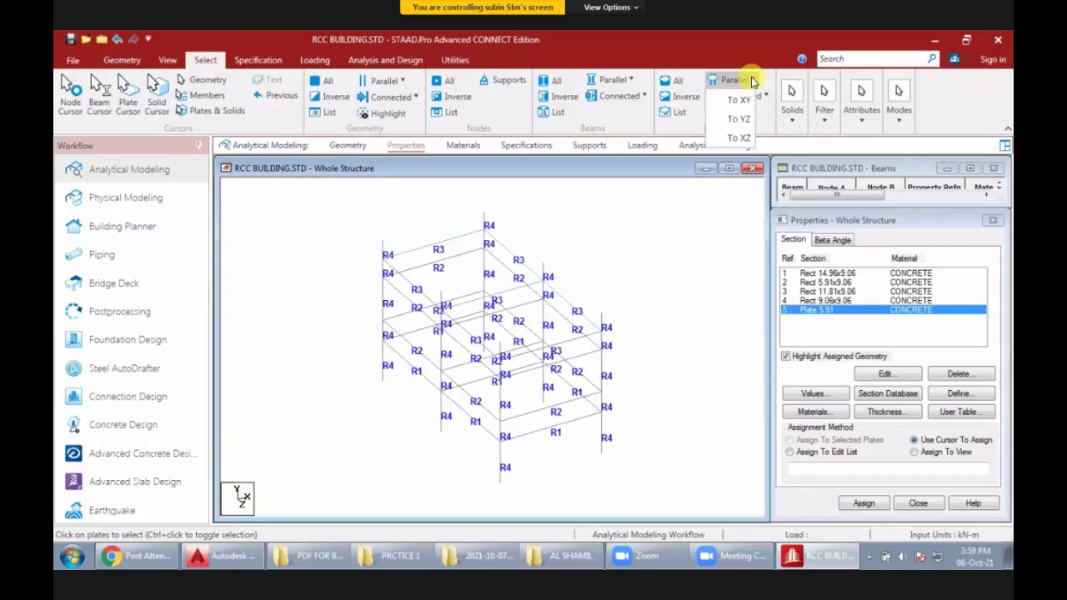
click(744, 139)
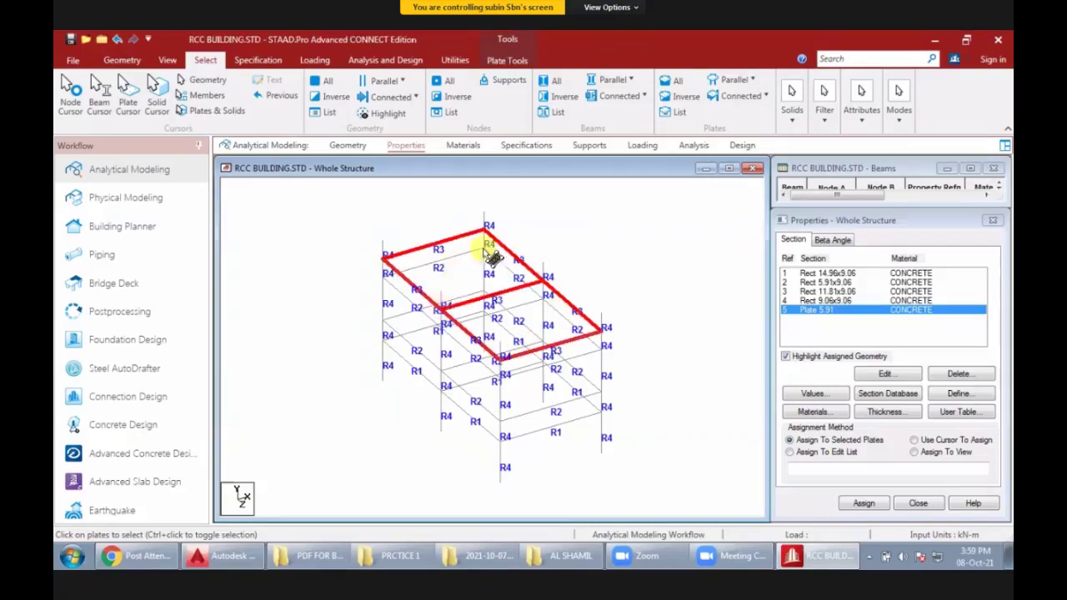
click(623, 297)
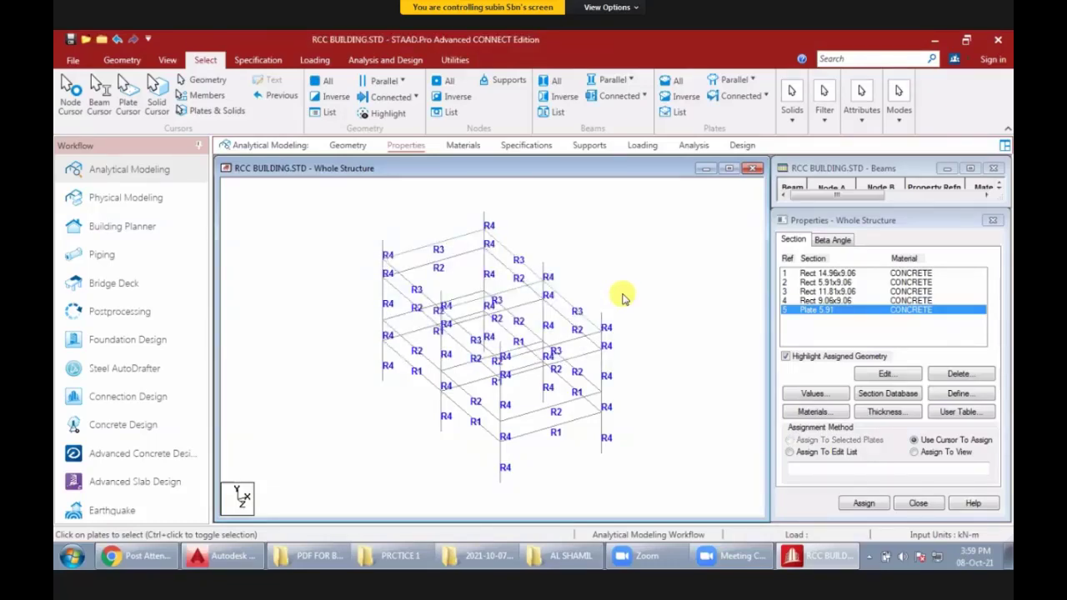
- Assign Plate 5.91 to the plates in view so the slabs are labelled R5
click(915, 452)
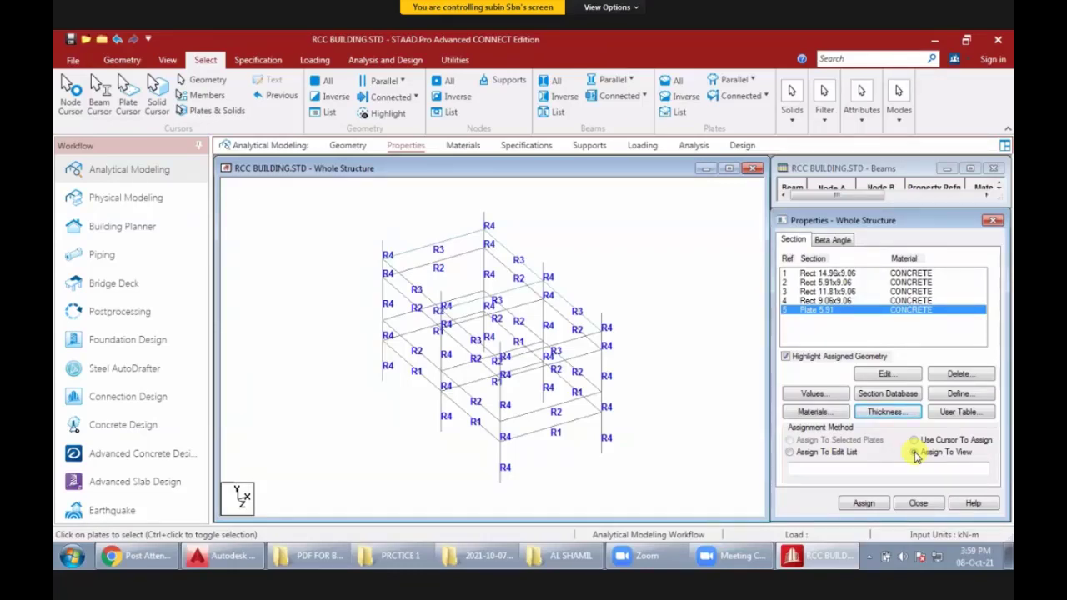
click(914, 453)
click(863, 504)
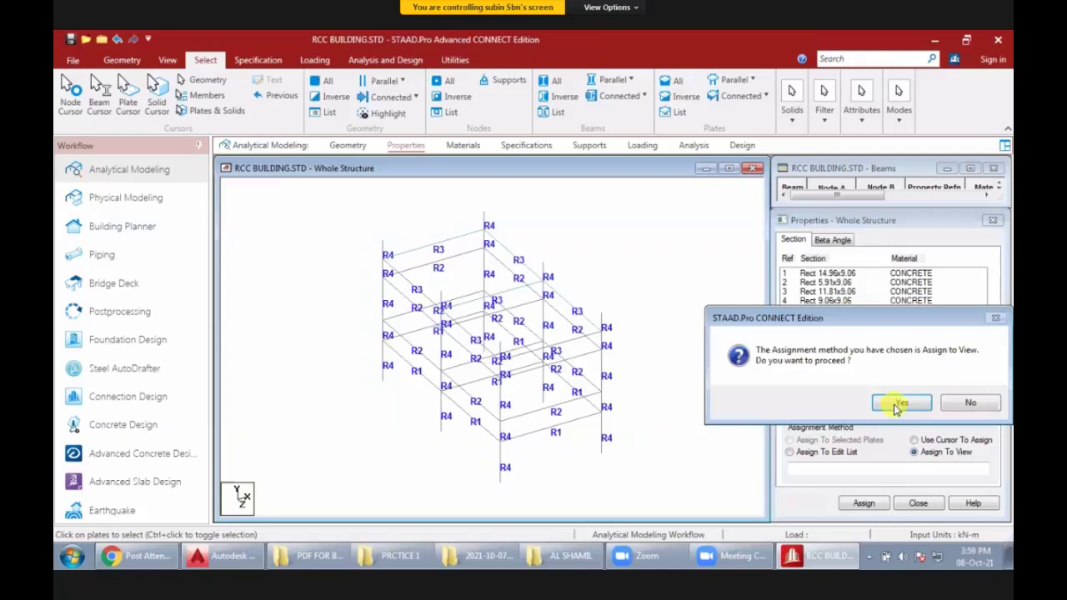
click(895, 405)
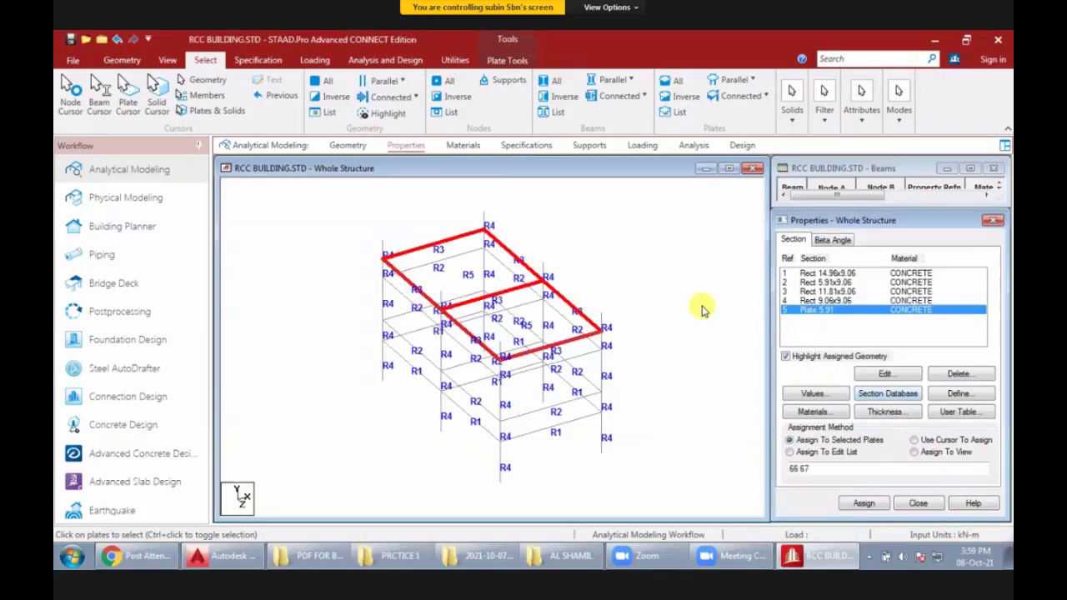
click(700, 310)
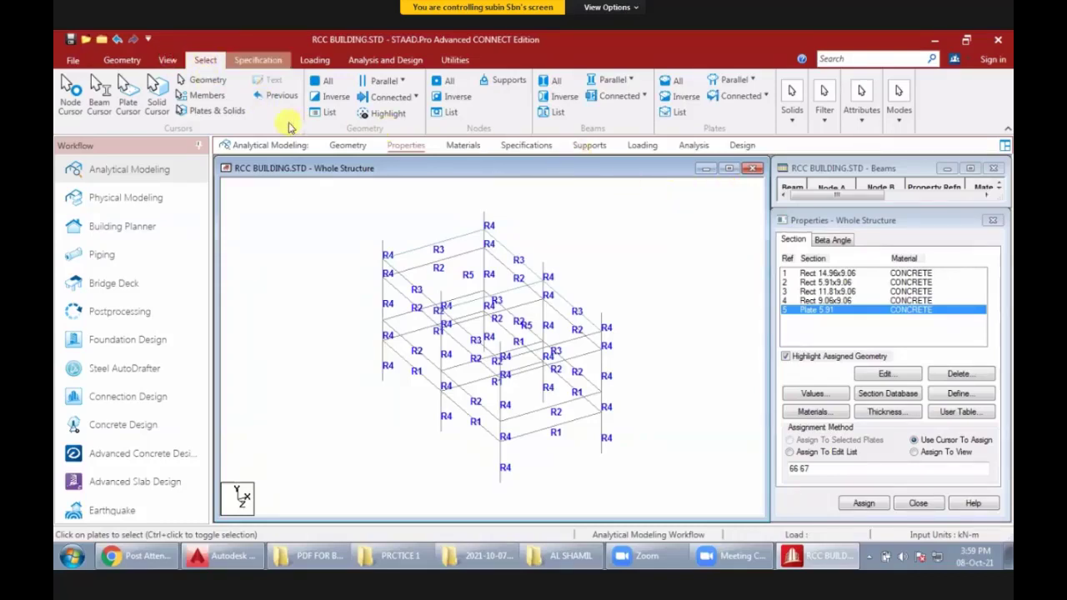
click(168, 60)
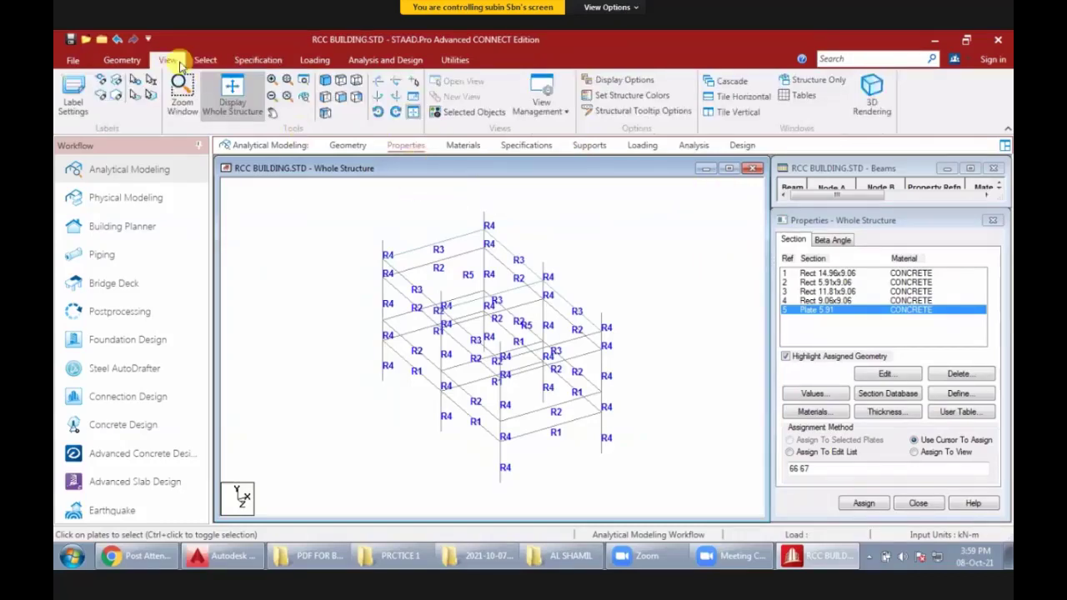
click(867, 111)
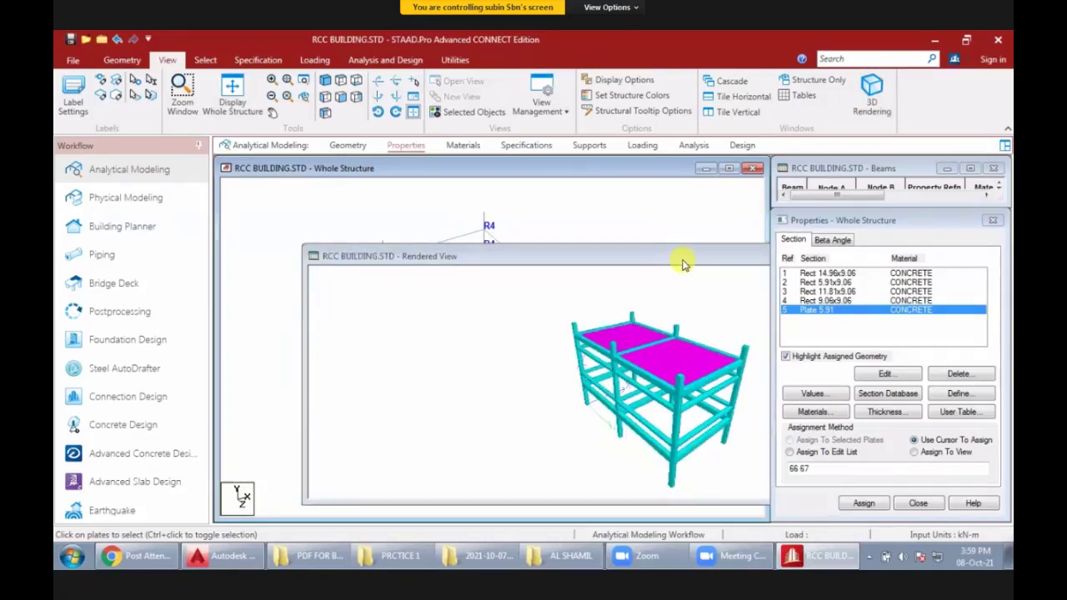
click(508, 263)
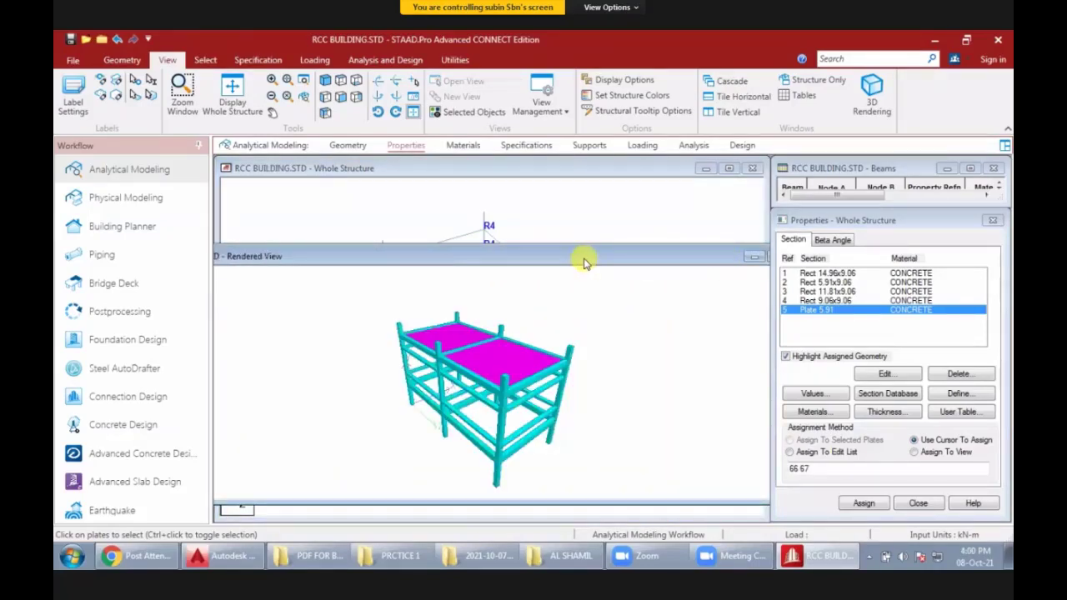
double_click(591, 263)
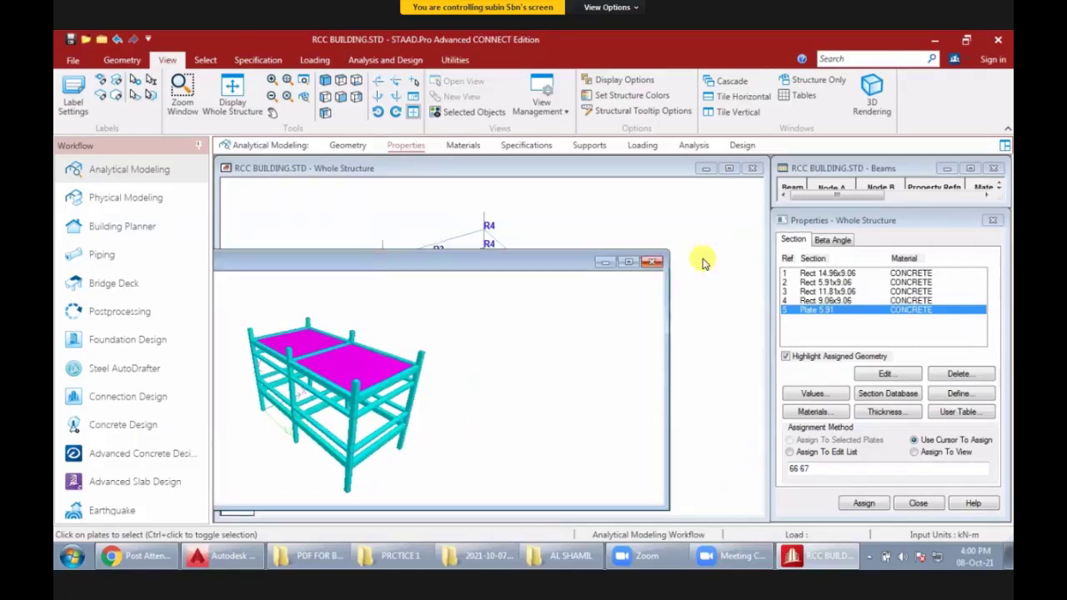
key(ctrl+F4)
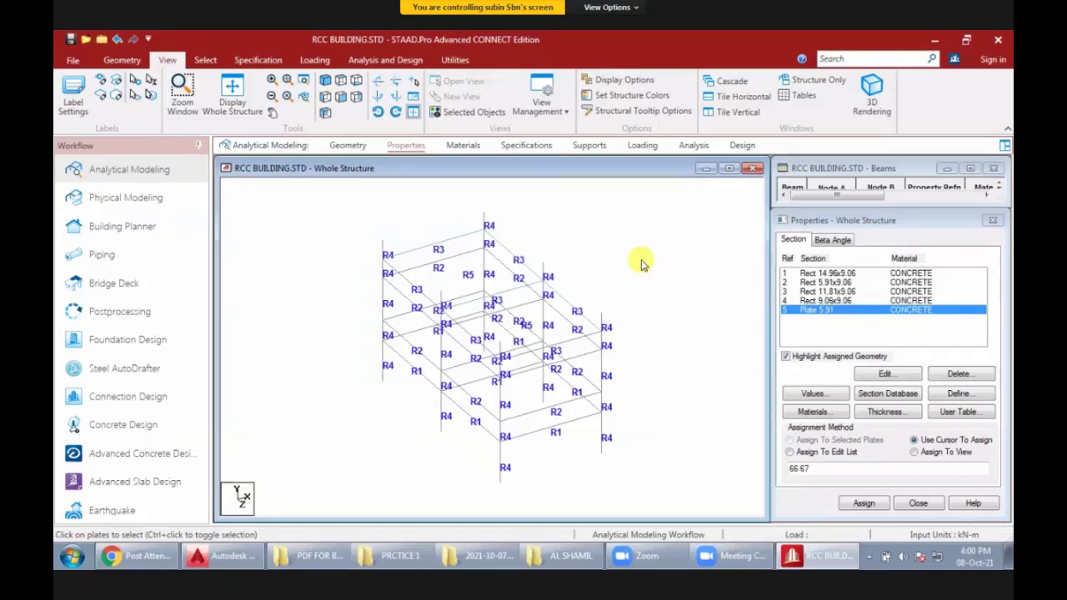
- Give base nodes 1–6 a fixed support (Support 2), then open Load Cases Details
click(588, 146)
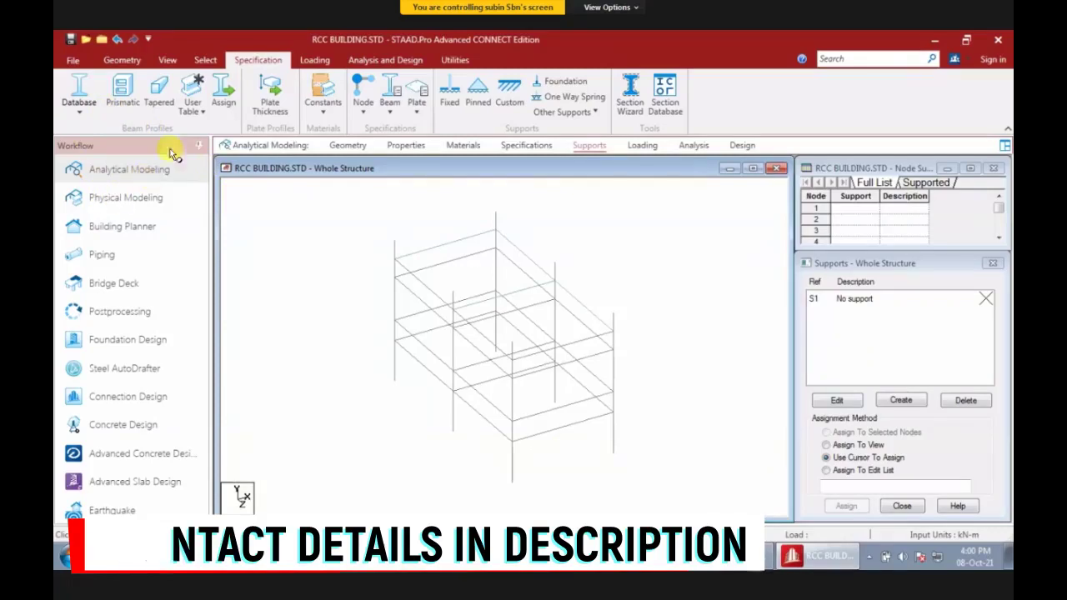
click(167, 61)
click(343, 99)
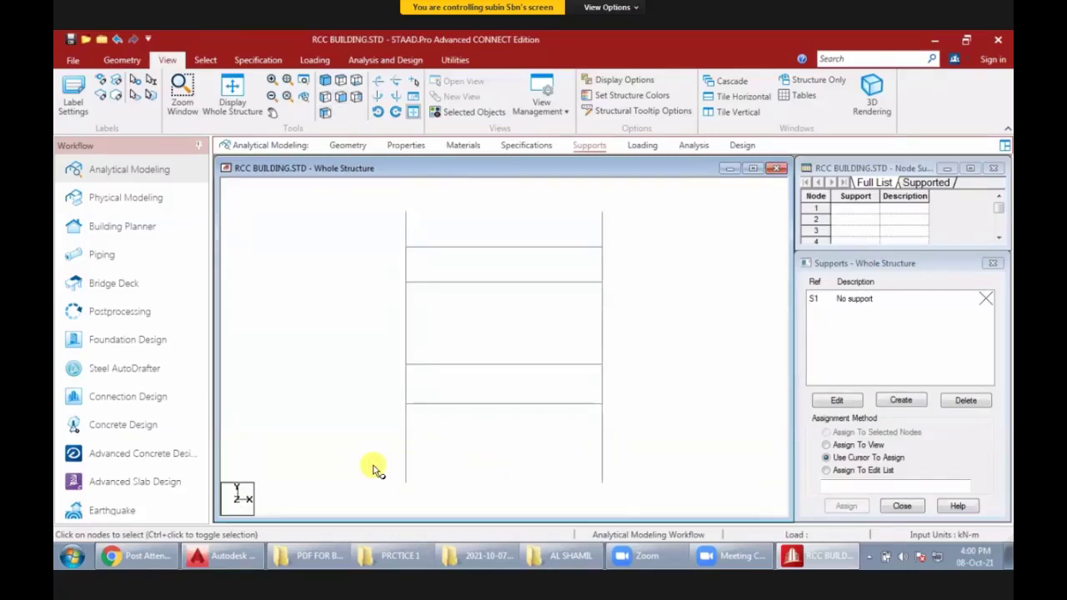
click(372, 464)
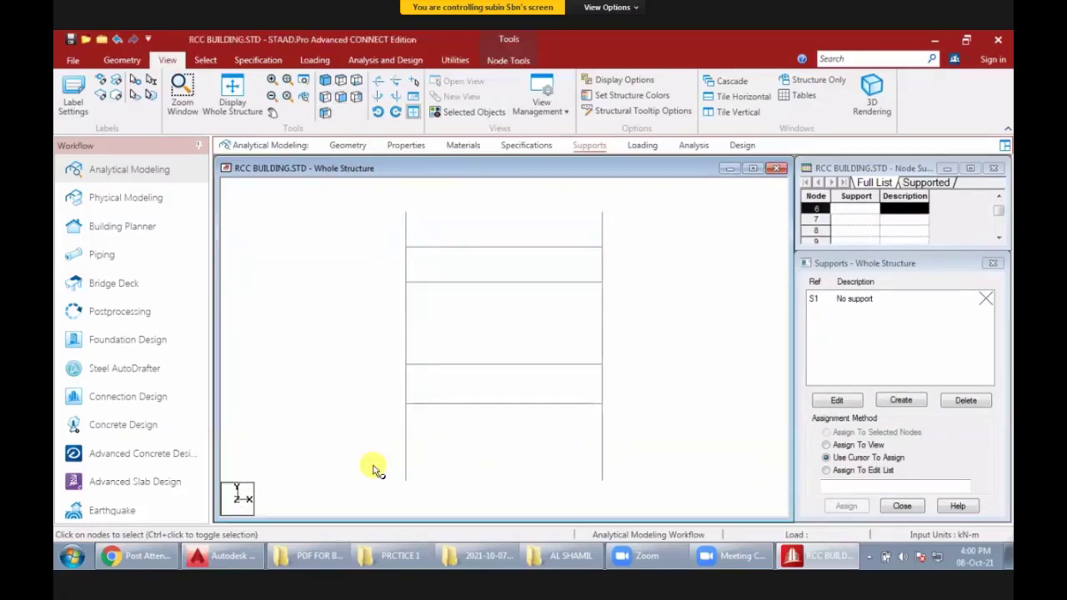
drag(374, 469, 624, 487)
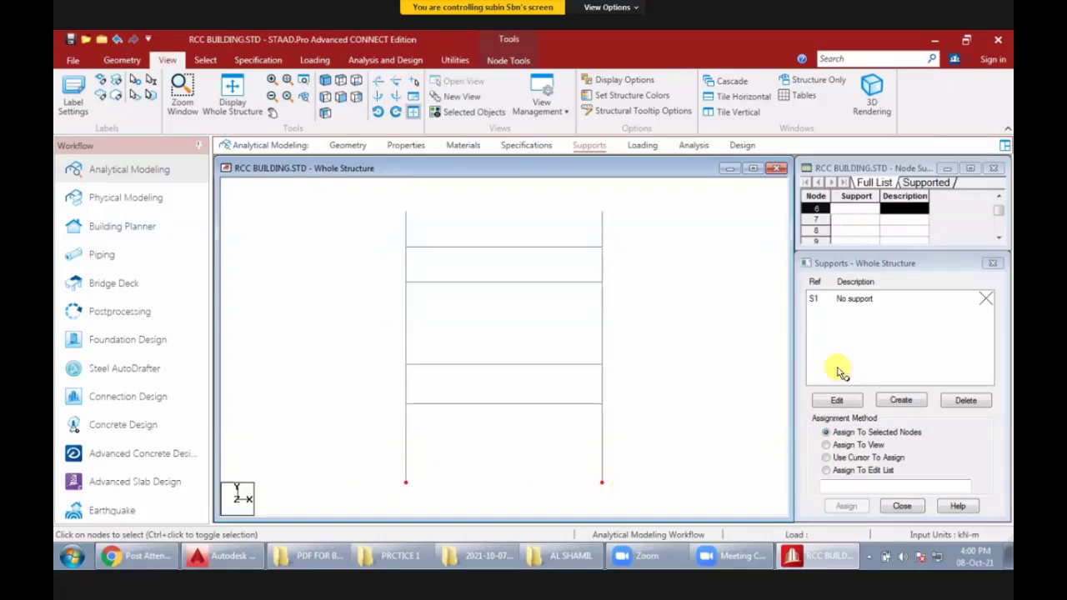
click(903, 402)
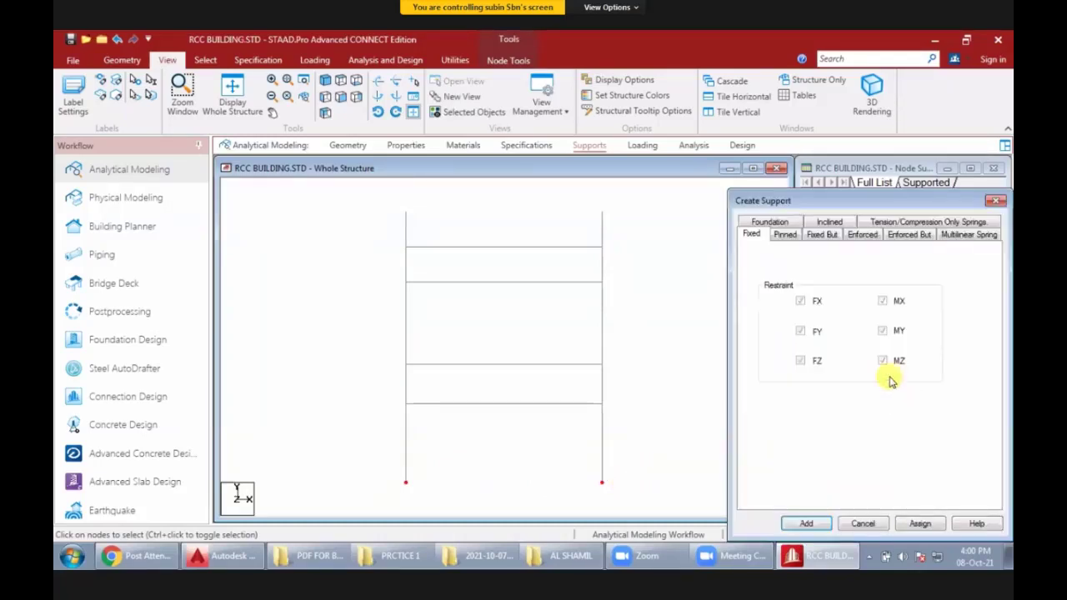
click(919, 525)
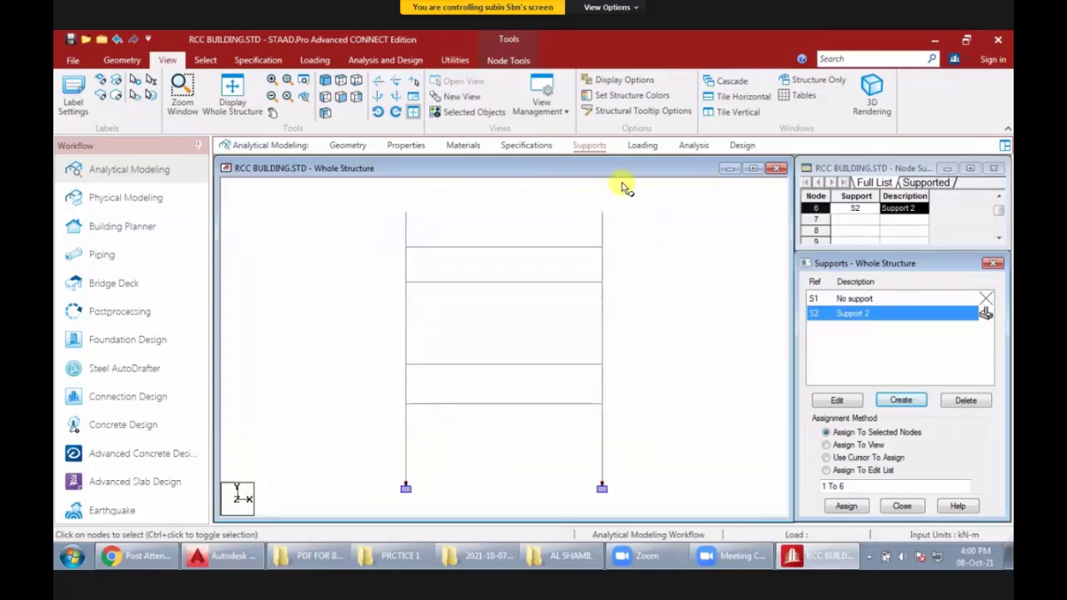
click(642, 150)
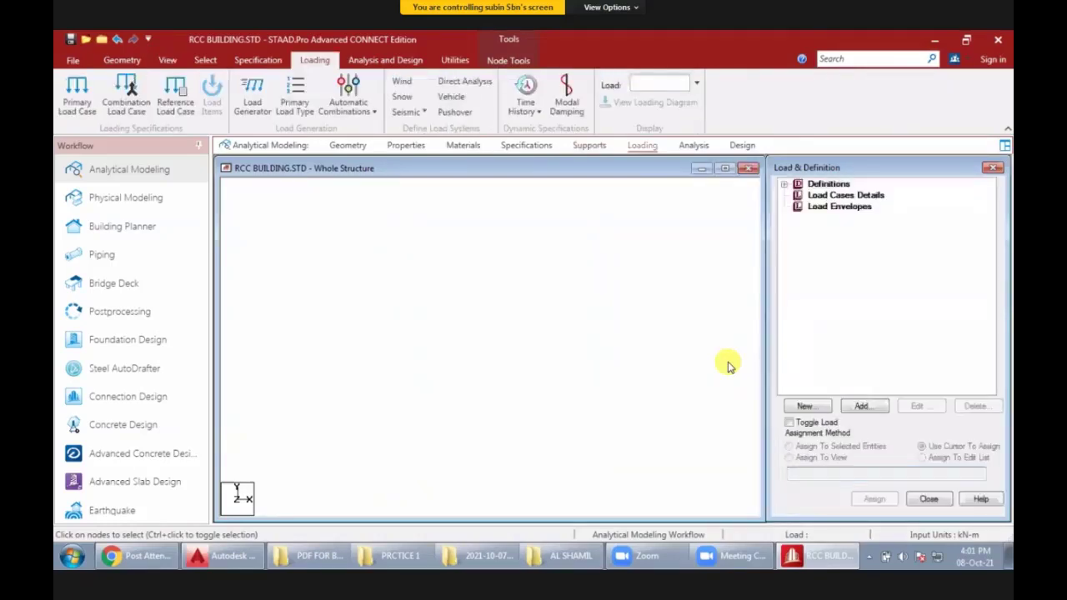
click(840, 197)
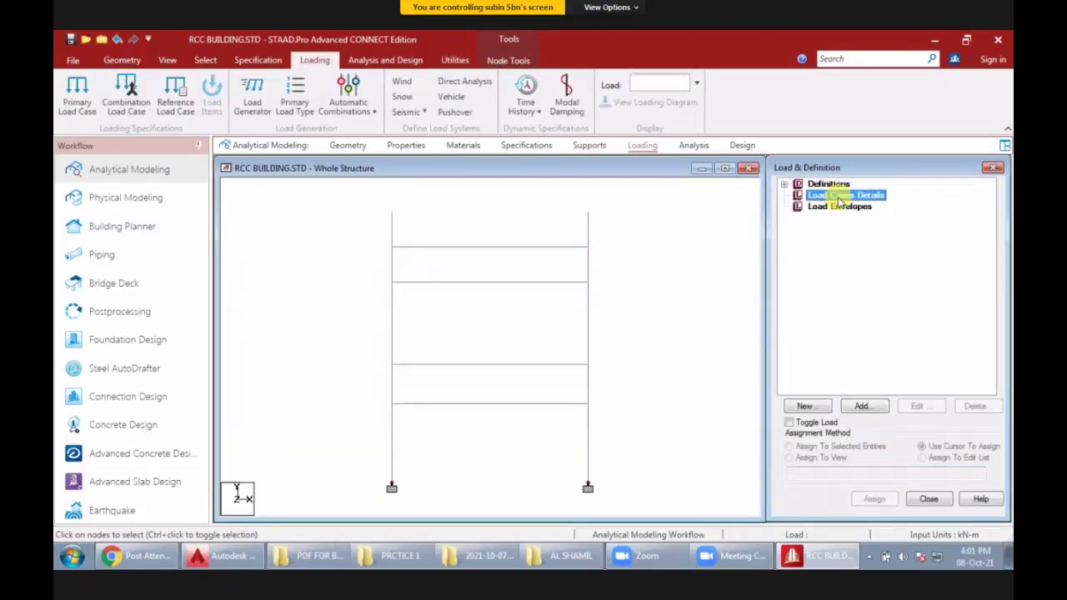
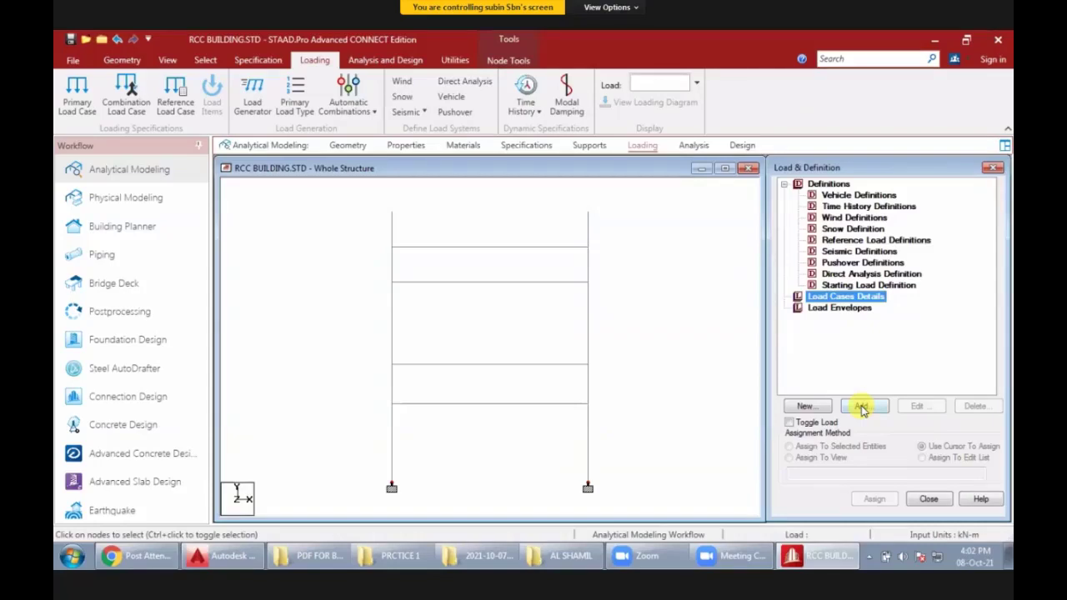
- Add load case 1 titled DEAD LOAD with loading type Dead
click(863, 408)
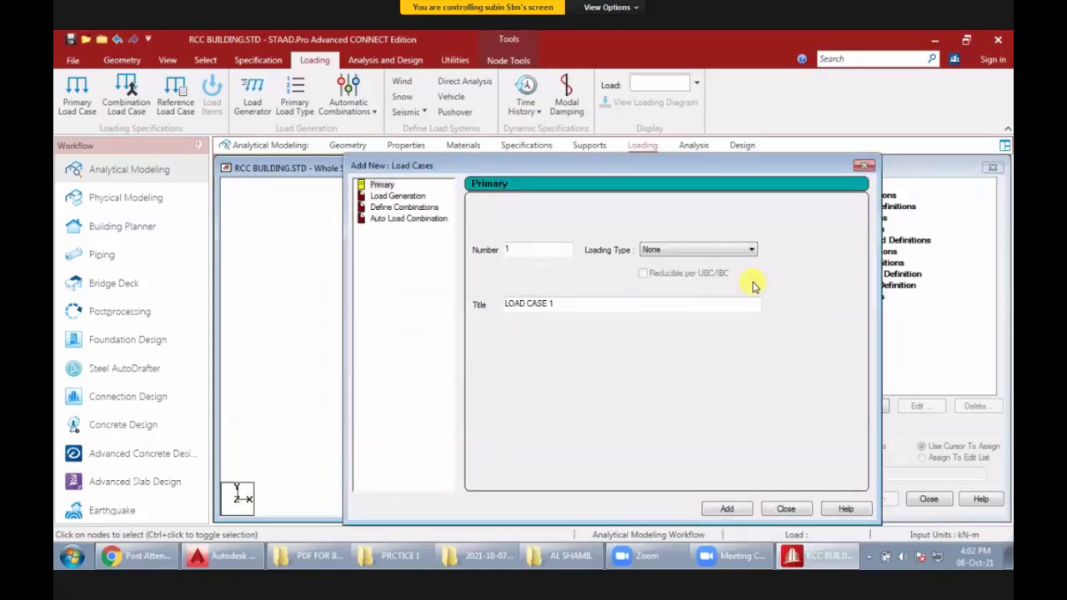
click(699, 254)
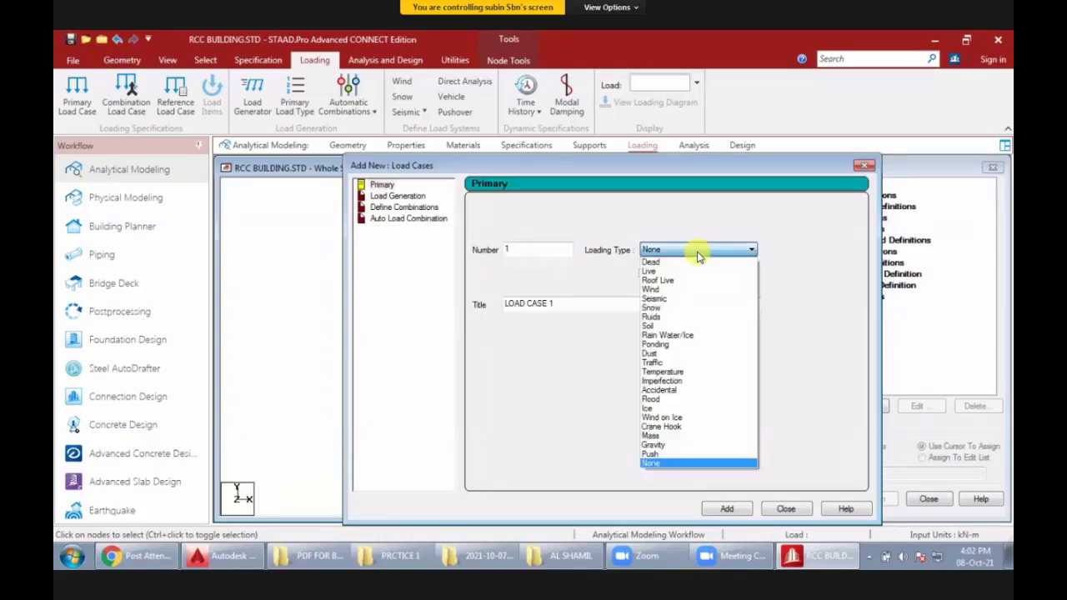
click(655, 263)
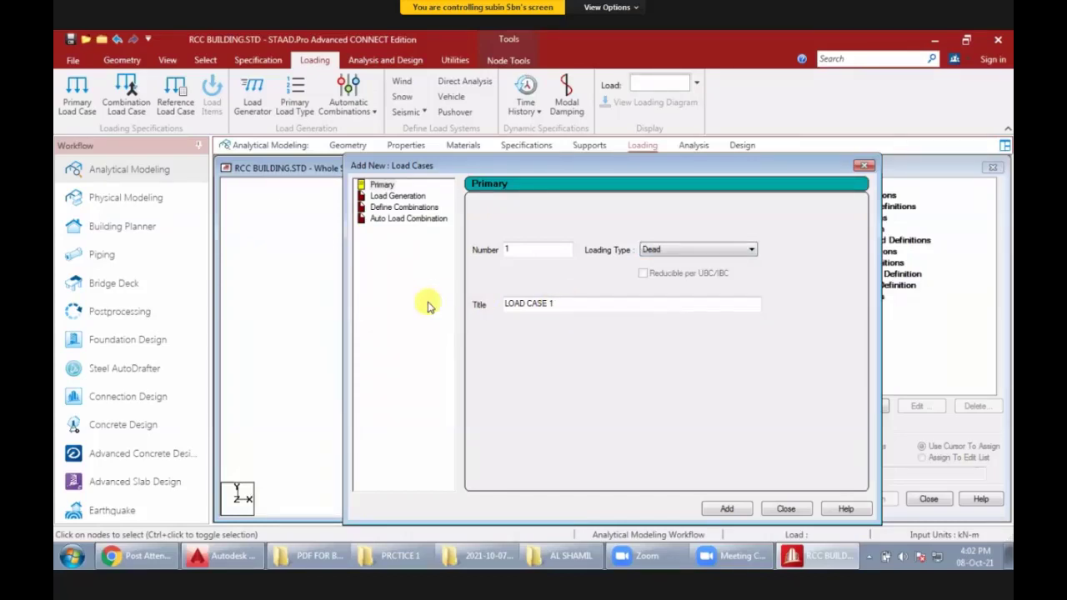
key(Tab)
text(DEAD)
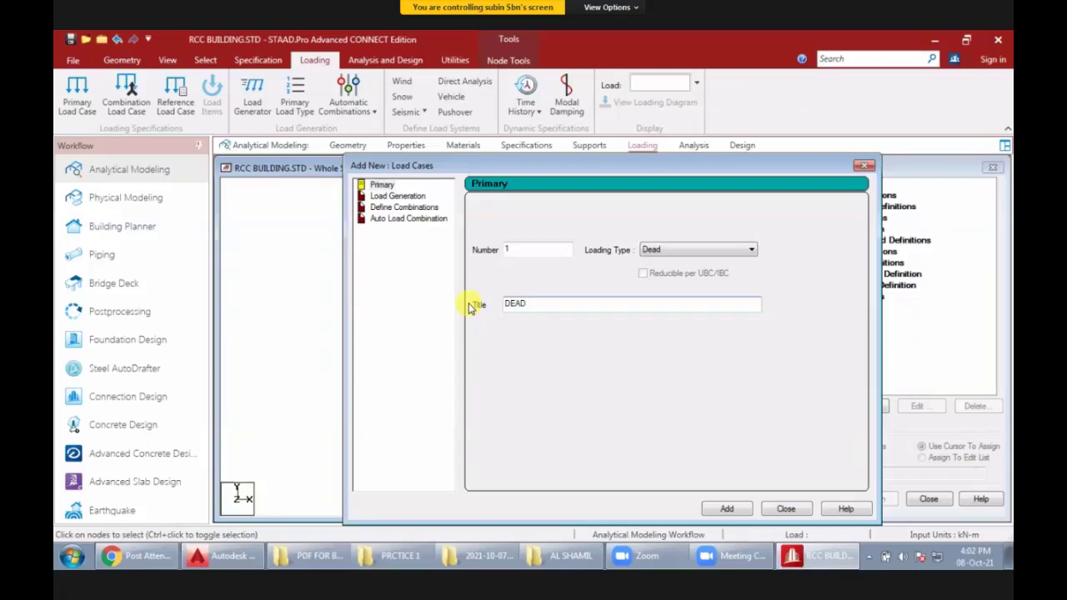
text( LOAD)
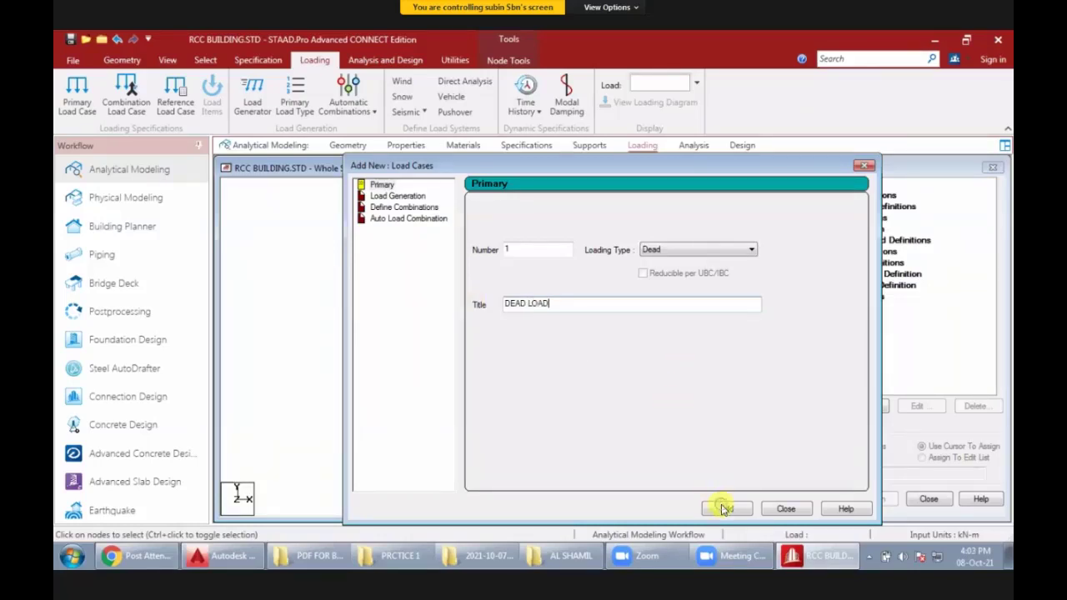
click(687, 254)
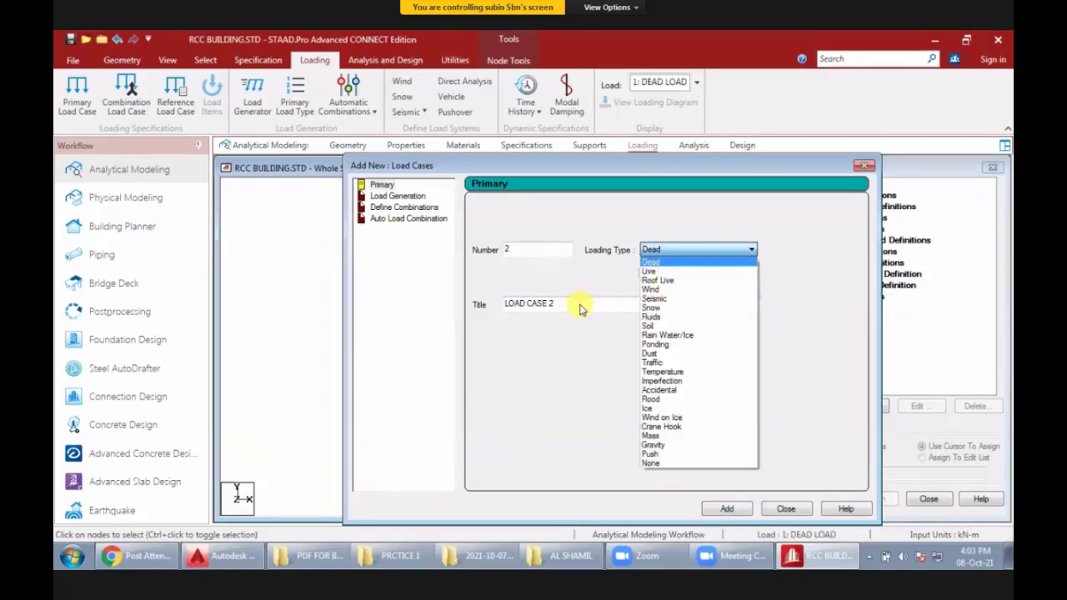
- Add load case 2 titled LIVE LOAD with loading type Live, then close the form
key(Down)
key(Return)
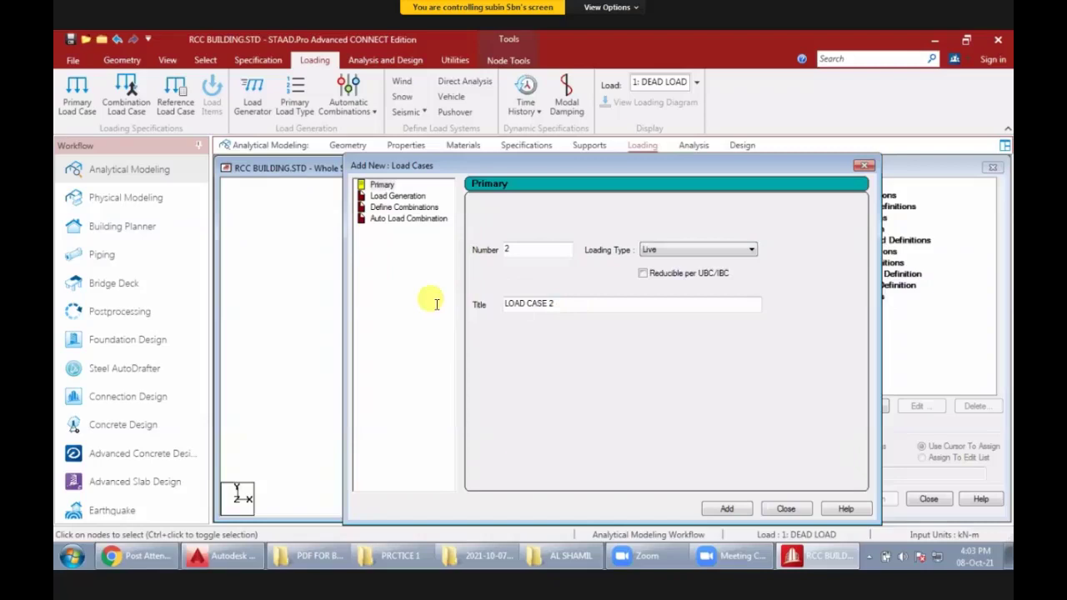
key(Tab)
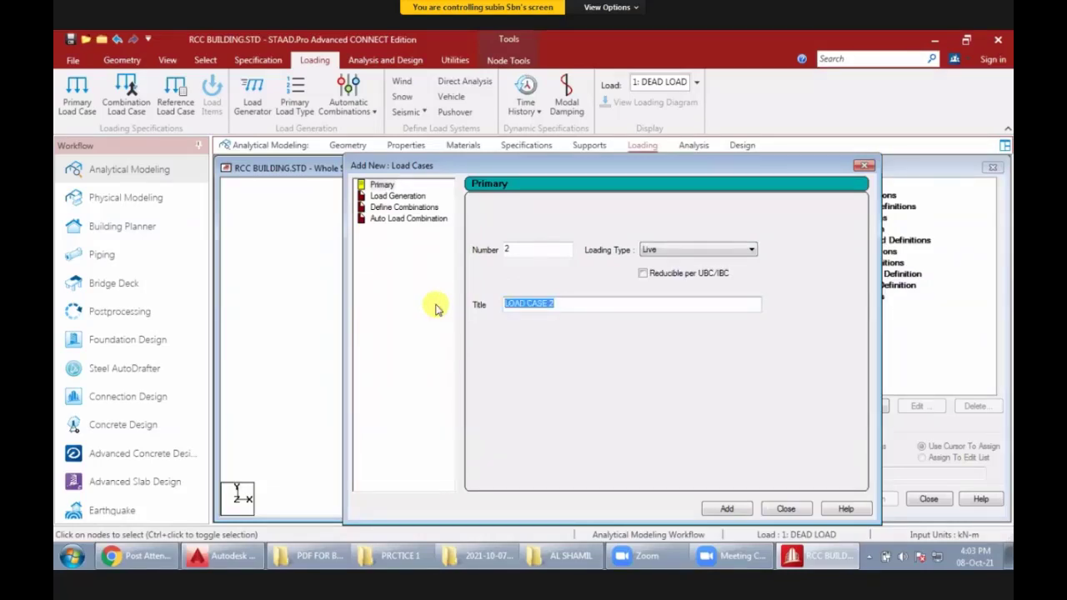
text(LIVE LOAD)
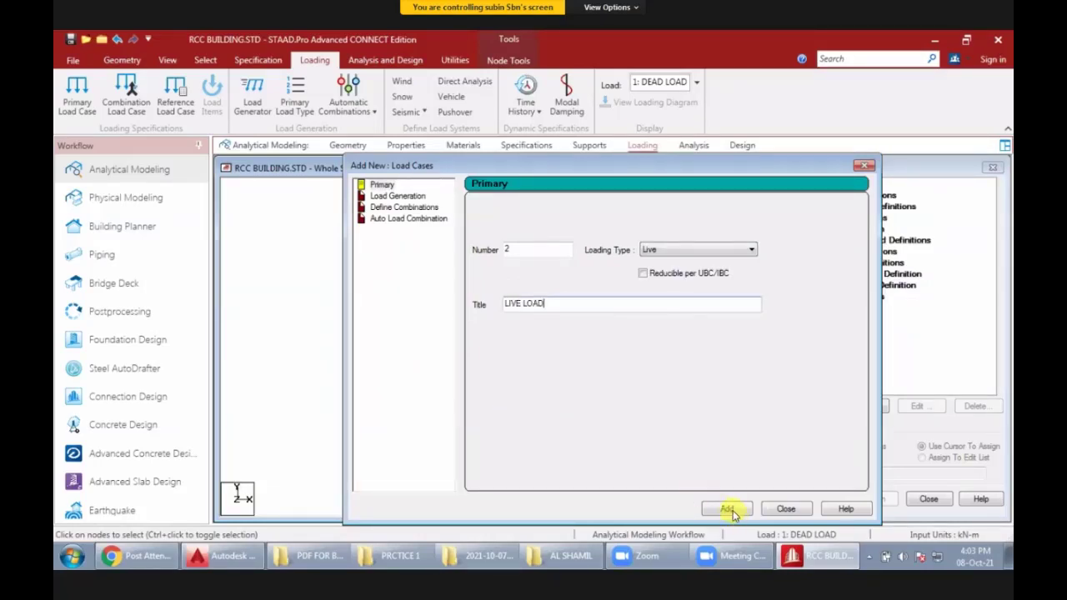
click(727, 509)
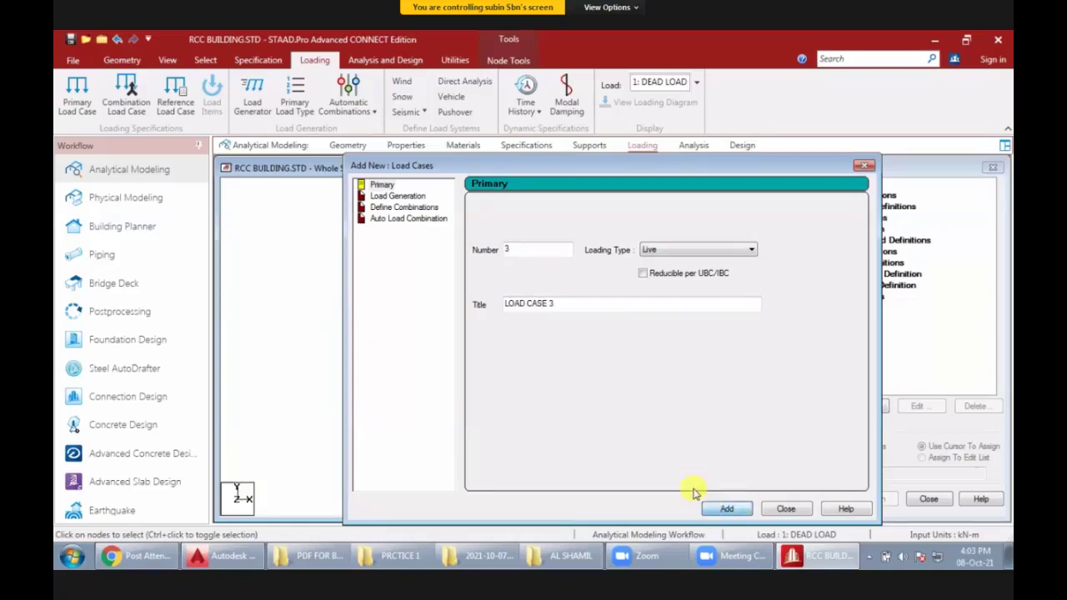
click(791, 512)
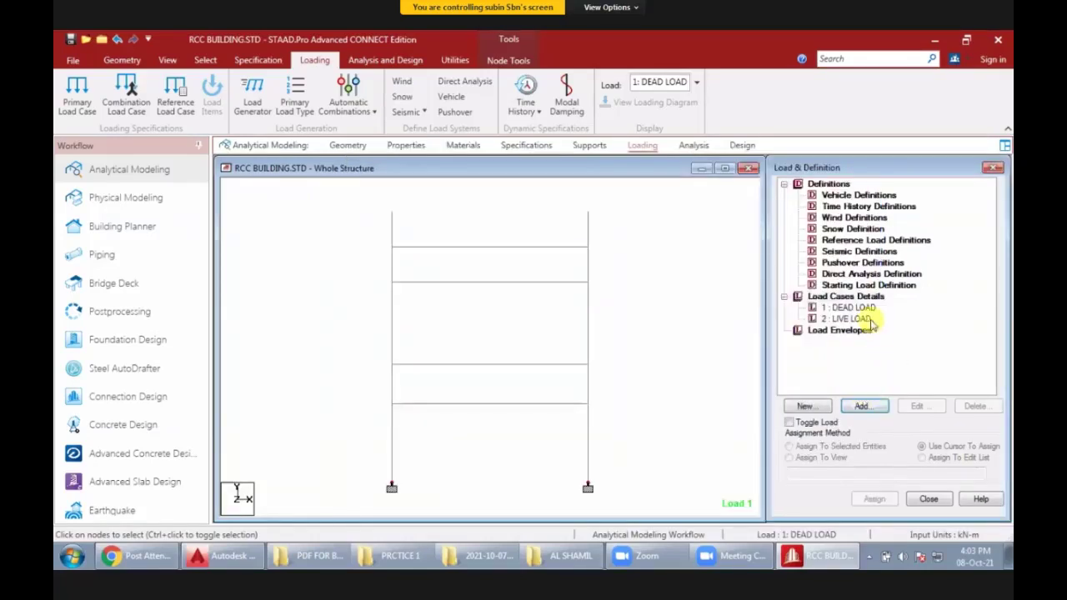
- Give 1: DEAD LOAD a Selfweight load in direction Y with factor -1.5
click(868, 407)
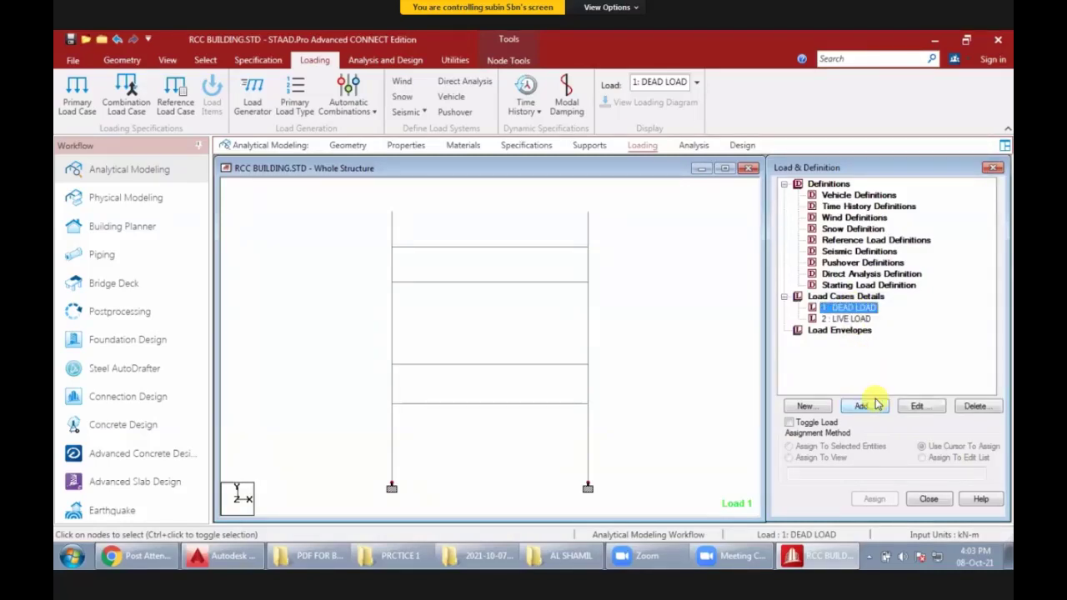
click(875, 405)
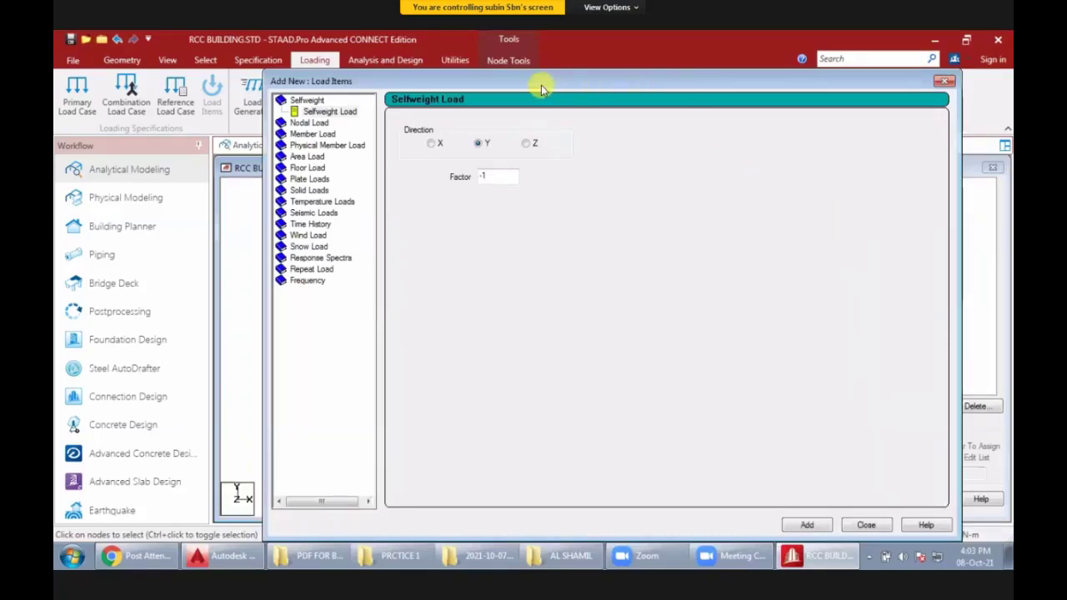
drag(541, 85, 395, 85)
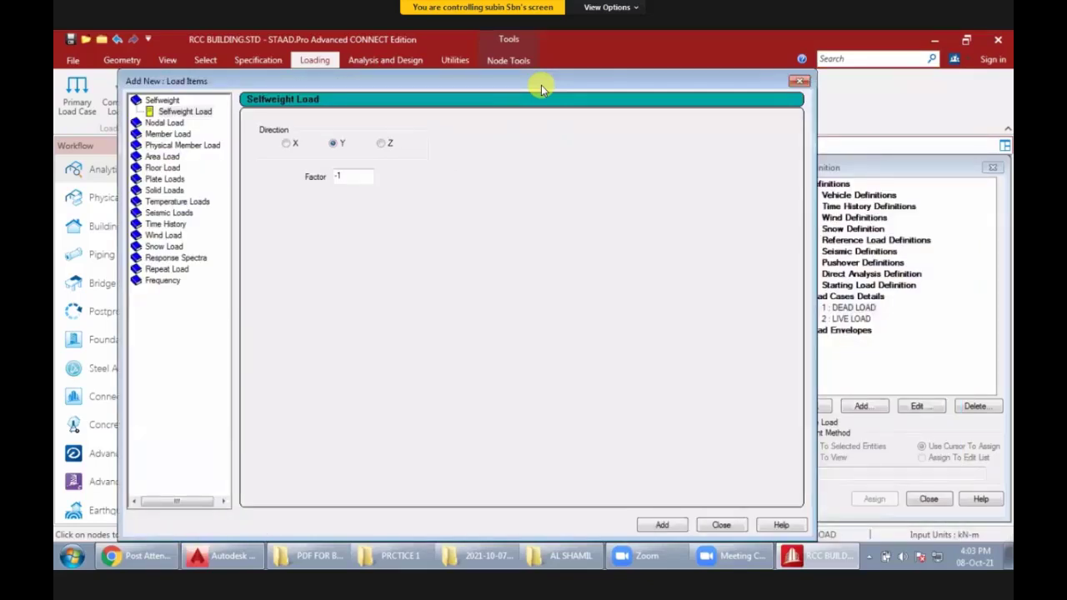
click(354, 176)
text(.5)
click(666, 526)
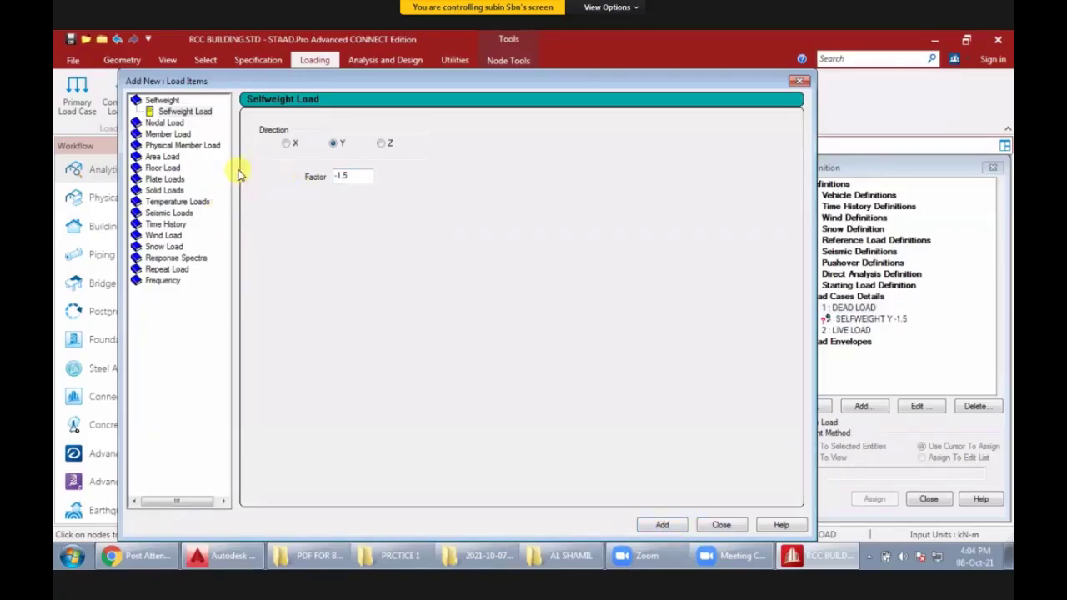
- Bring up the Member Load Uniform Force form, then the Windows Start menu
click(169, 134)
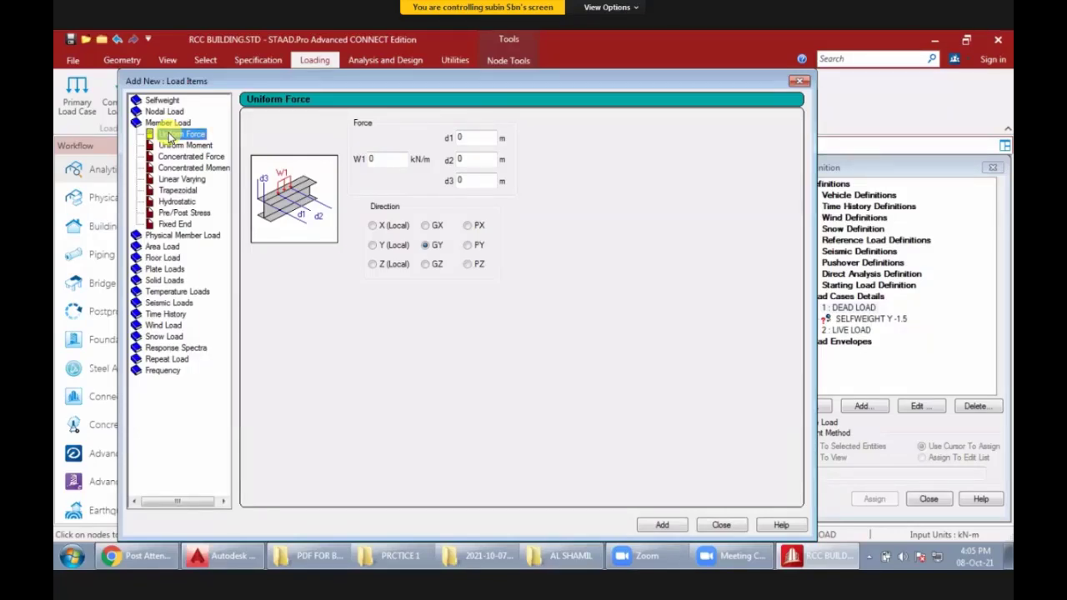
key(super)
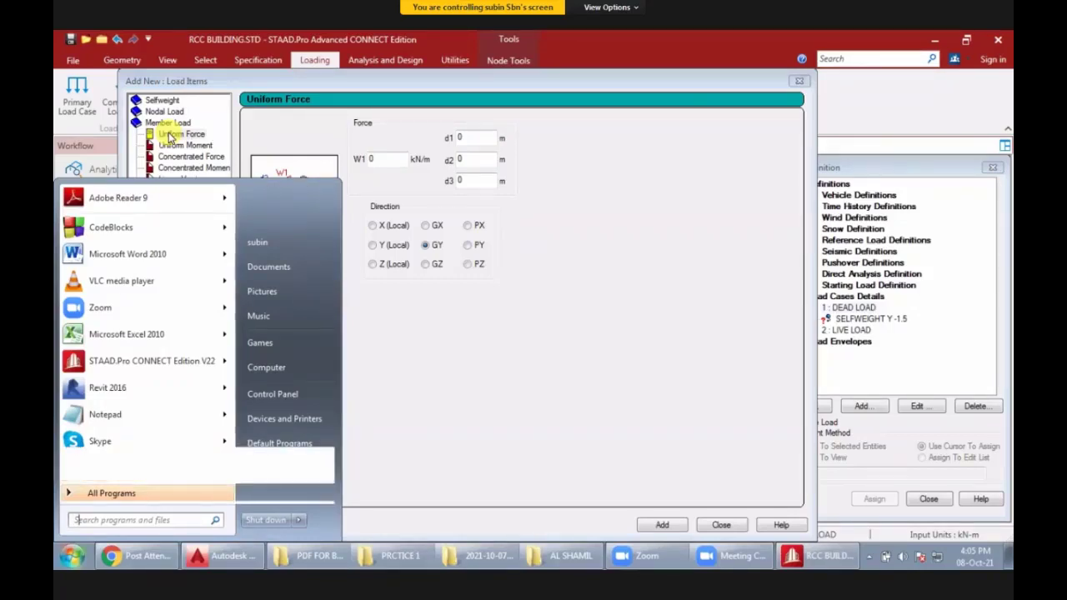
- Launch Notepad from the Start menu to get a blank Untitled document
text(NOTWE)
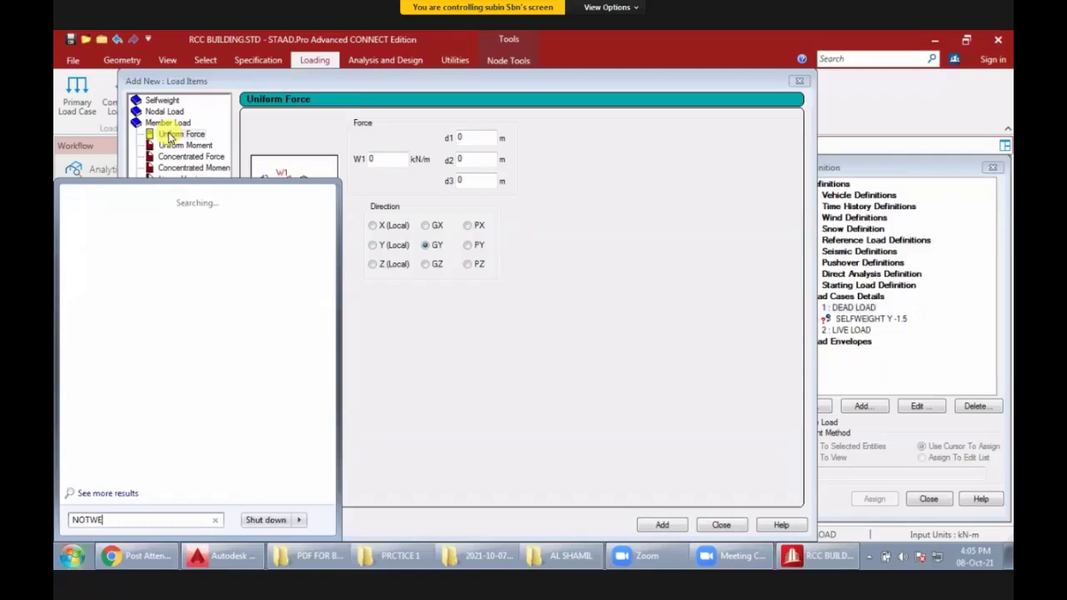
key(BackSpace)
key(BackSpace)
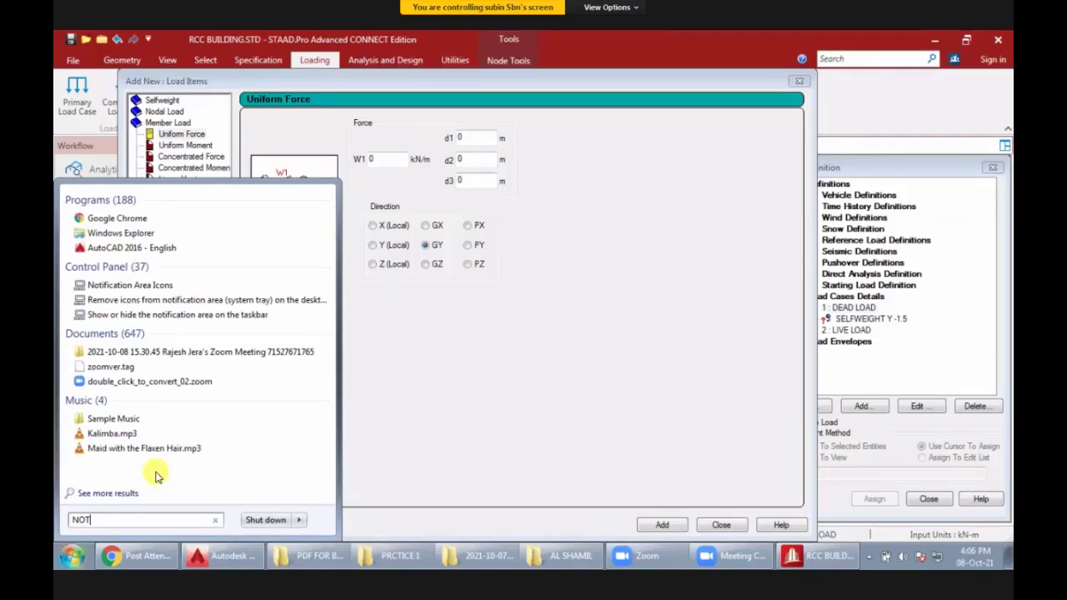
key(Escape)
click(98, 422)
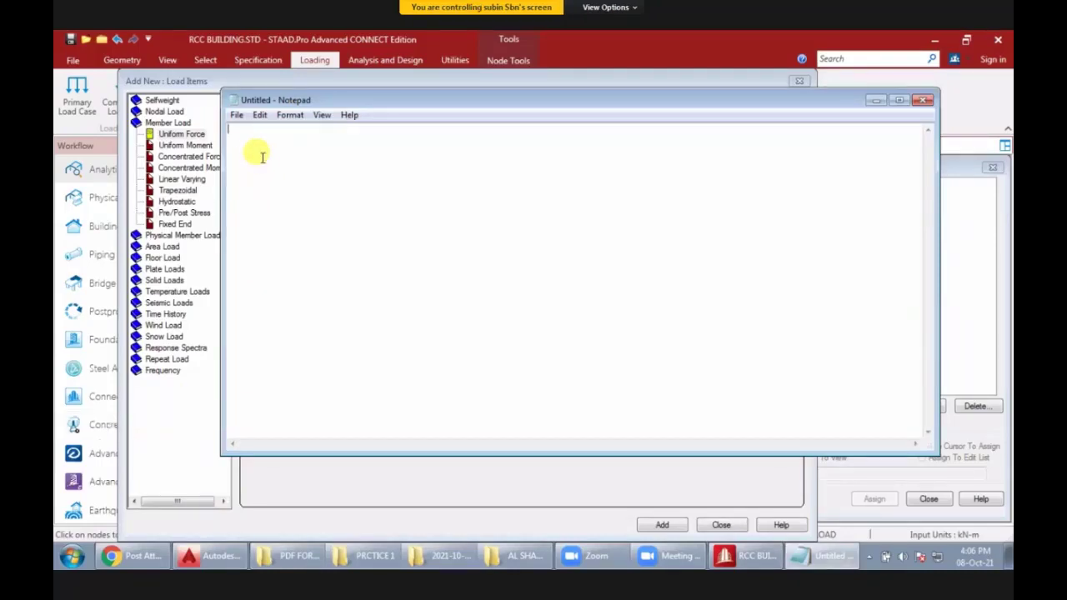
- Write the heading MEMBER LOAD (WALL LOAD) and the indented line LOAD - V X UNIT WEIGHT
text(WALL )
text(LOAD)
key(ctrl+a)
key(BackSpace)
text(MEM)
text(BER LOAD)
text(1WALL )
text(LOAD))
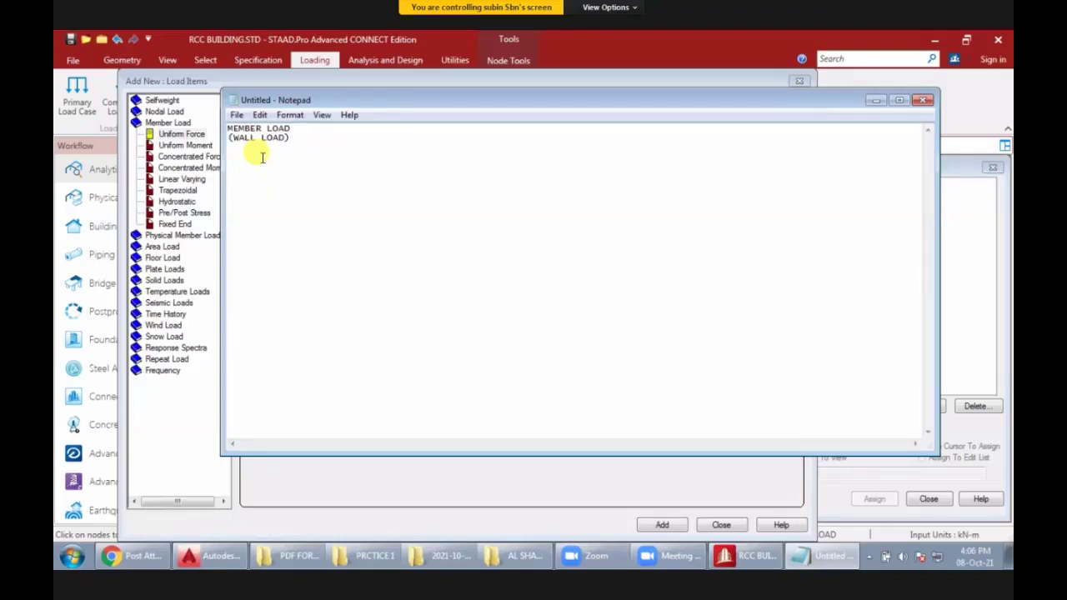
key(Return)
key(Tab)
key(Tab)
text(LO)
text(X UNIT WEI)
text(GHT)
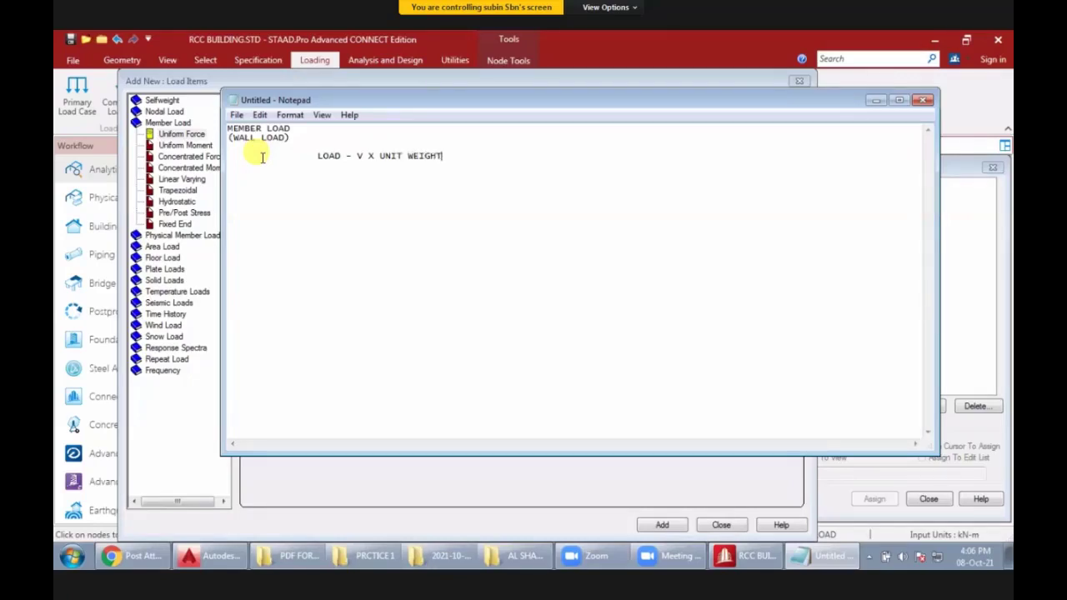
- Add the indented line VOLUME - L X B X THICK below it
key(Return)
key(Tab)
key(Tab)
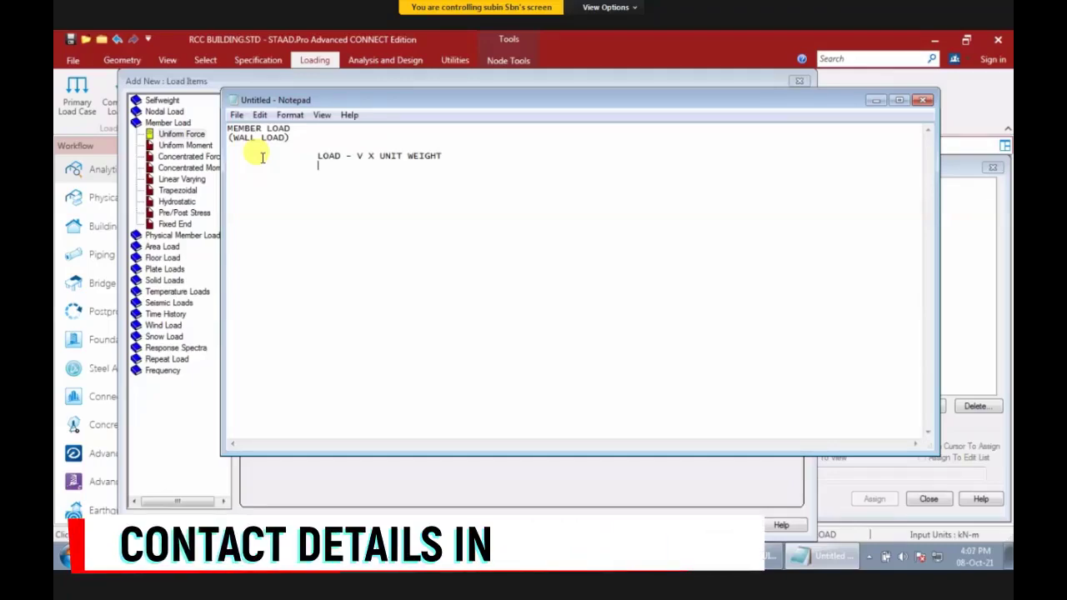
text(LOAD -)
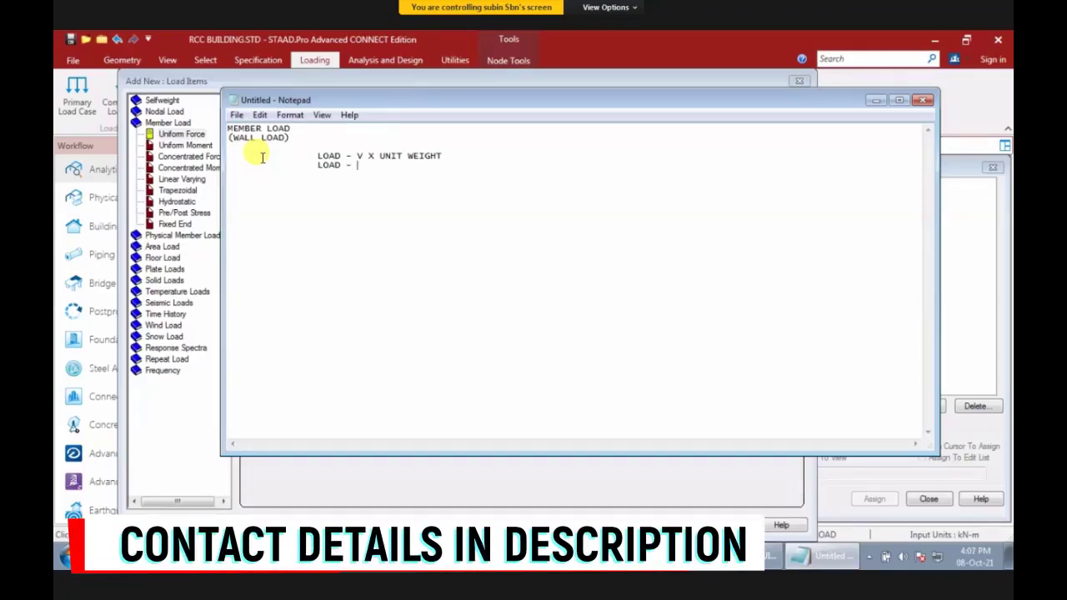
key(BackSpace)
key(BackSpace)
key(BackSpace)
key(BackSpace)
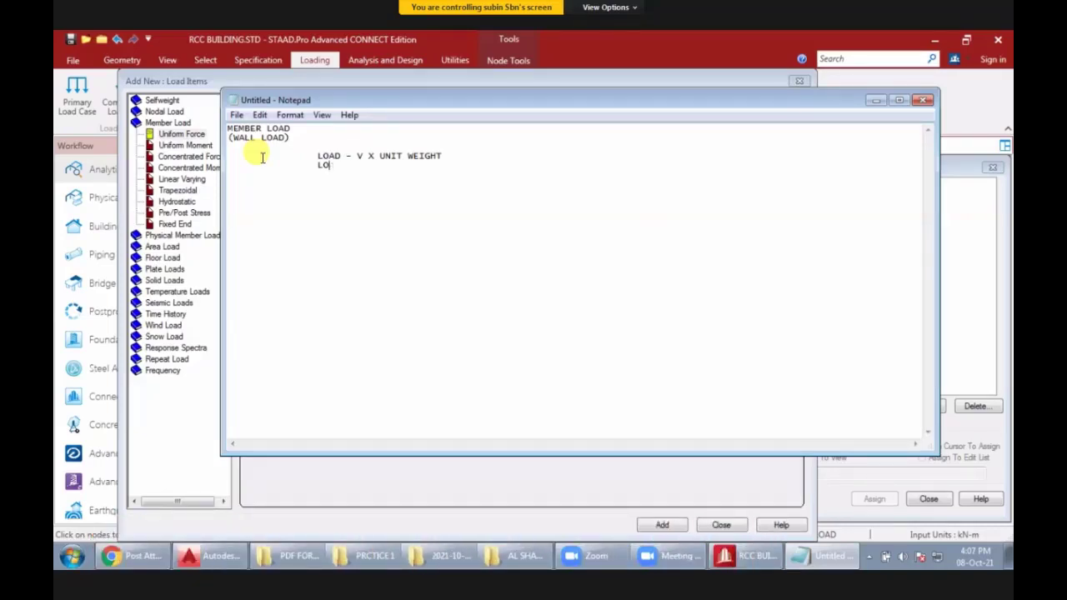
key(BackSpace)
key(BackSpace)
text(V)
text(OLU)
text(ME - )
text(L X)
text( B )
text(L)
key(BackSpace)
text(X )
text(THICK)
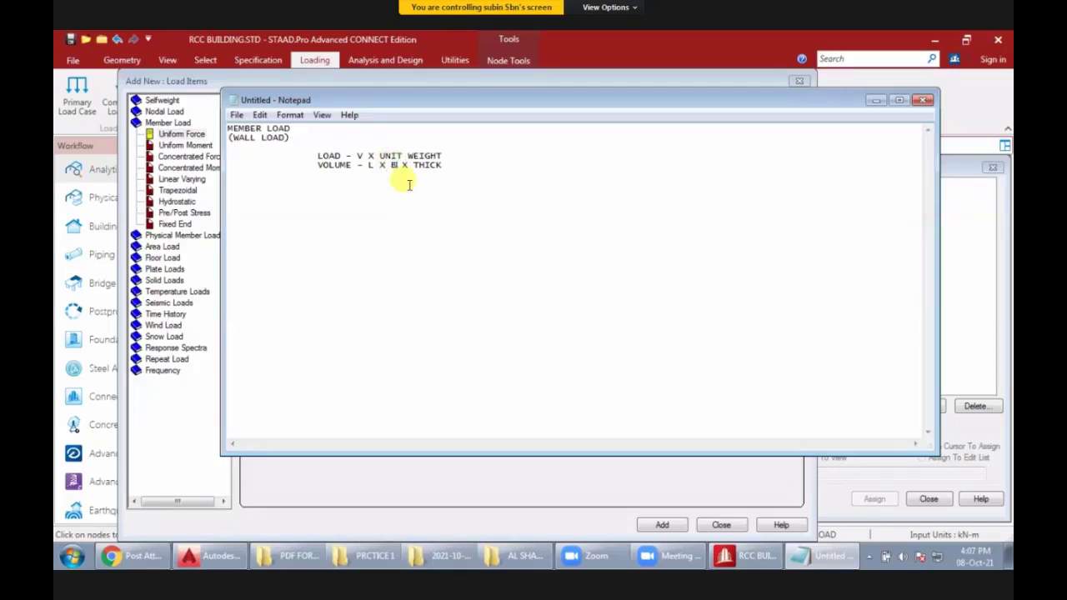
- Change B to H and work the volume as 1 X 1 X 0.23 = 0.23 CUM
double_click(392, 165)
text(H)
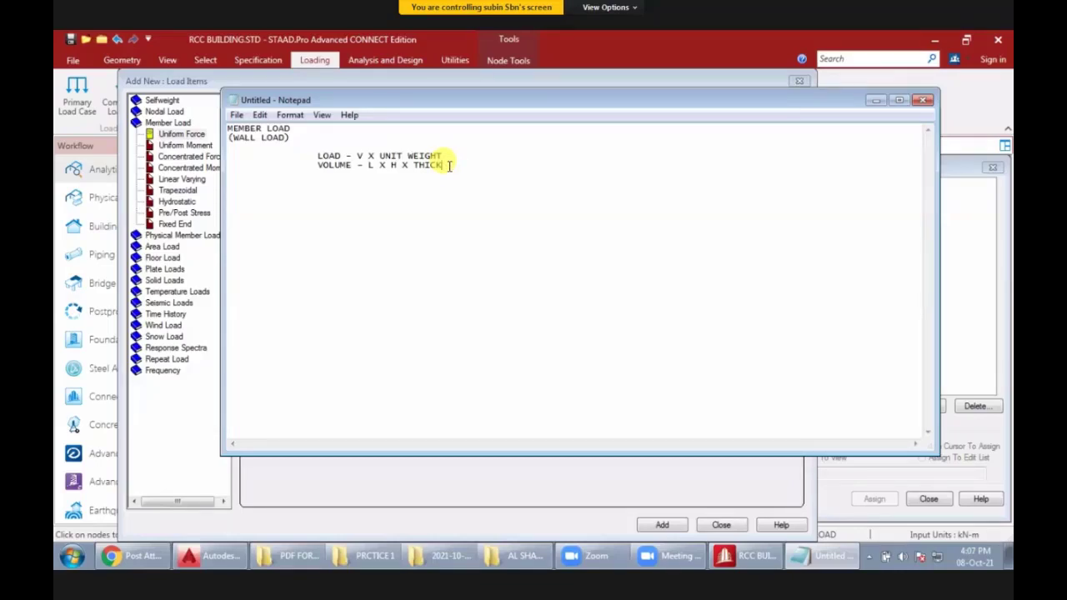
text(1)
text(X )
text(3)
key(BackSpace)
text(1)
text( X )
text(0.23 = )
text(0.23)
text( CUM)
- Note brick unit weights: 19 KN/SQM without mortar, 20 KN/SQM with mortar
text(BRI)
text(CK)
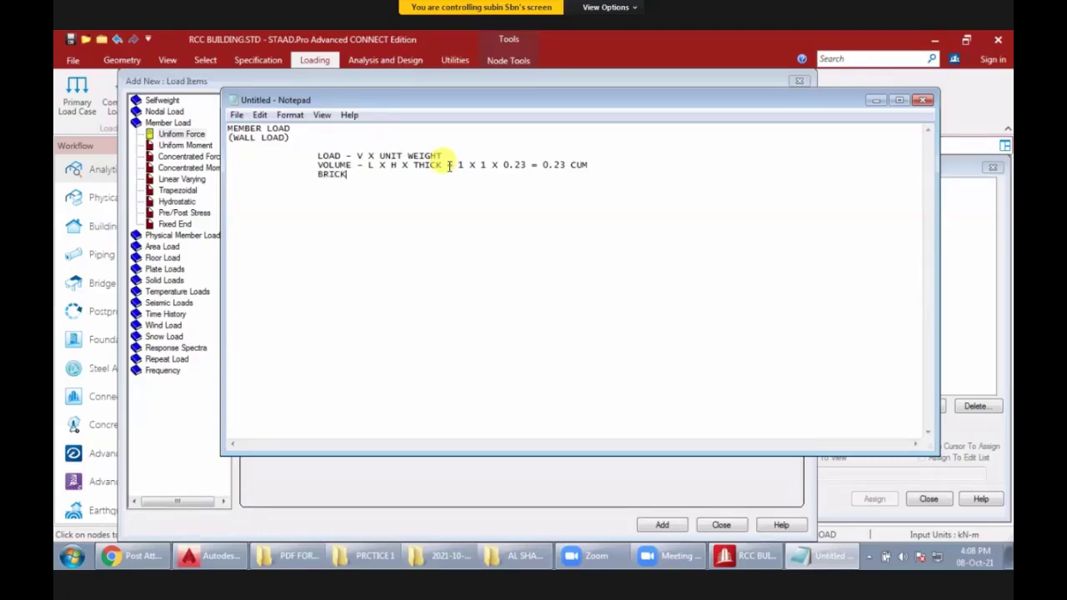
text( UNIT W)
text(EIGHT - 19)
text( KN/SQM (WITHOUT )
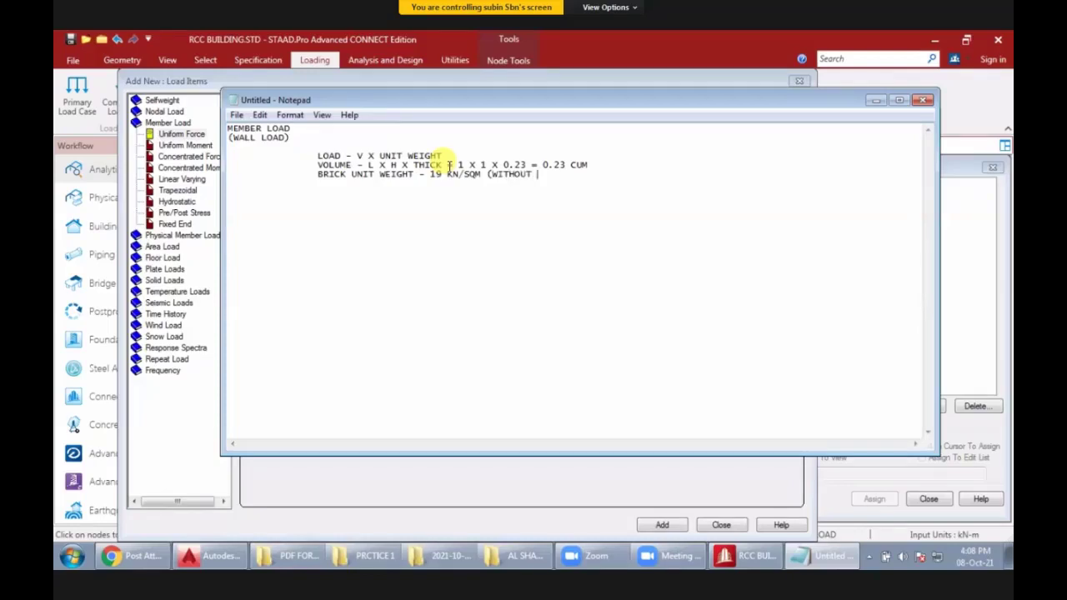
text(MORT)
text(AR))
key(Return)
key(Tab)
text(20 KN)
text(/)
text(SQM )
text((WIT)
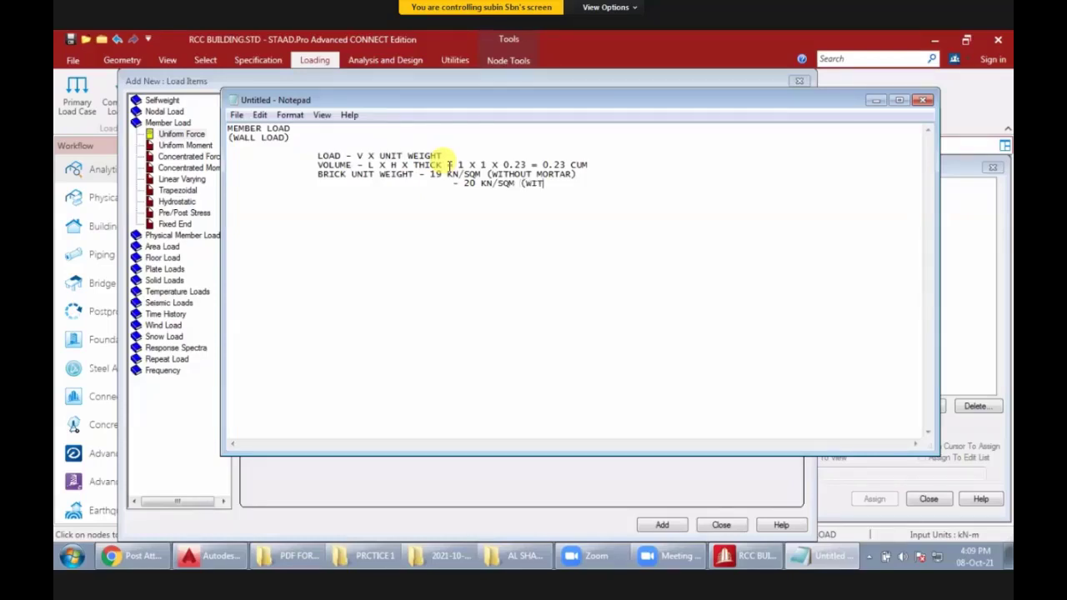
text(H MORTAR)
text()()
key(BackSpace)
- Add the load line LOAD - 0.23 X 20 = 4.6 KN/M
key(Return)
key(Return)
key(Tab)
key(Tab)
text(LOAD -)
text( 0.23)
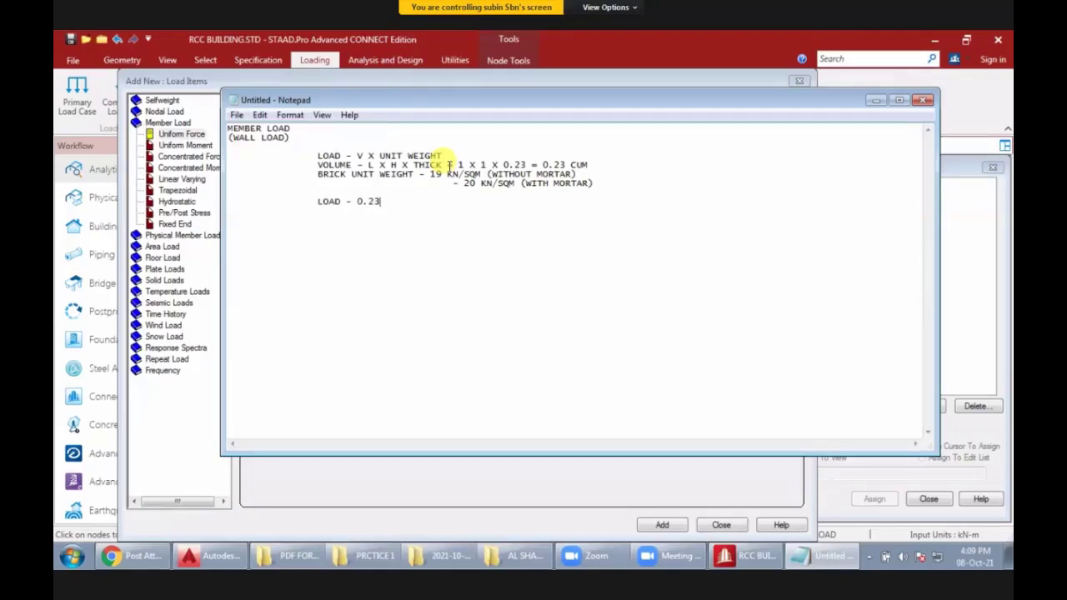
text( X 20 =)
text( 4.6)
text( KN/M)
key(Return)
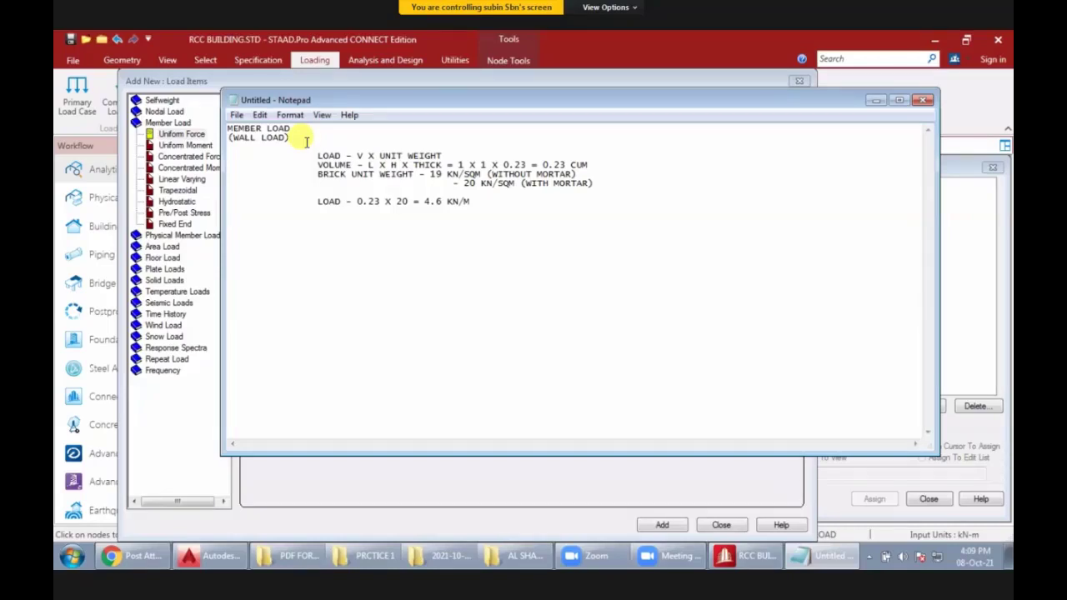
- Label the heading FOR 1M HIGH and start a new FOR 2.1M HIGH line
click(330, 158)
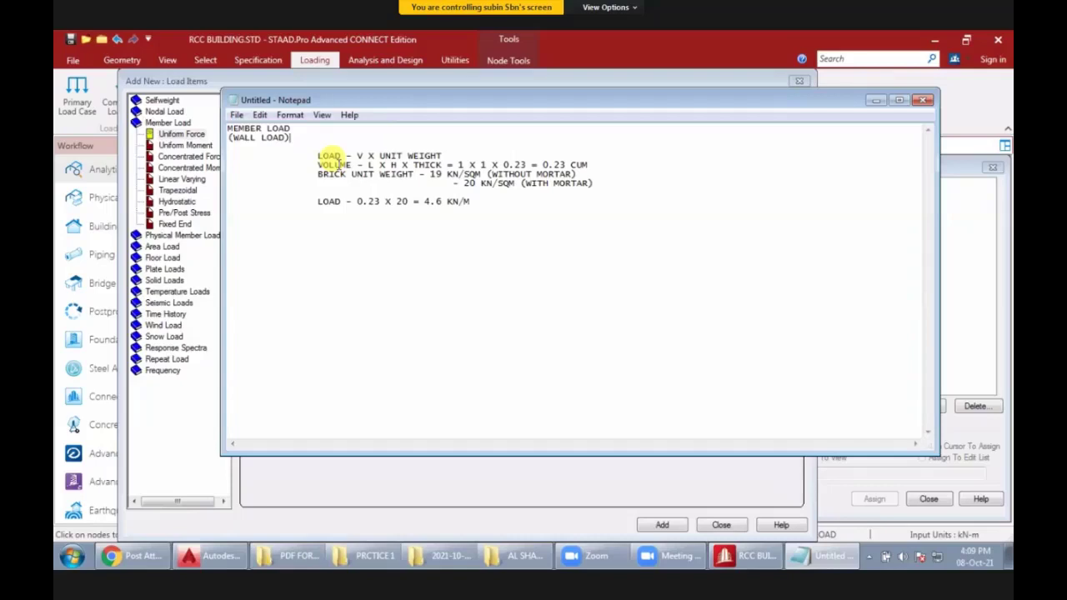
text(FOR 1M )
text(HIGH)
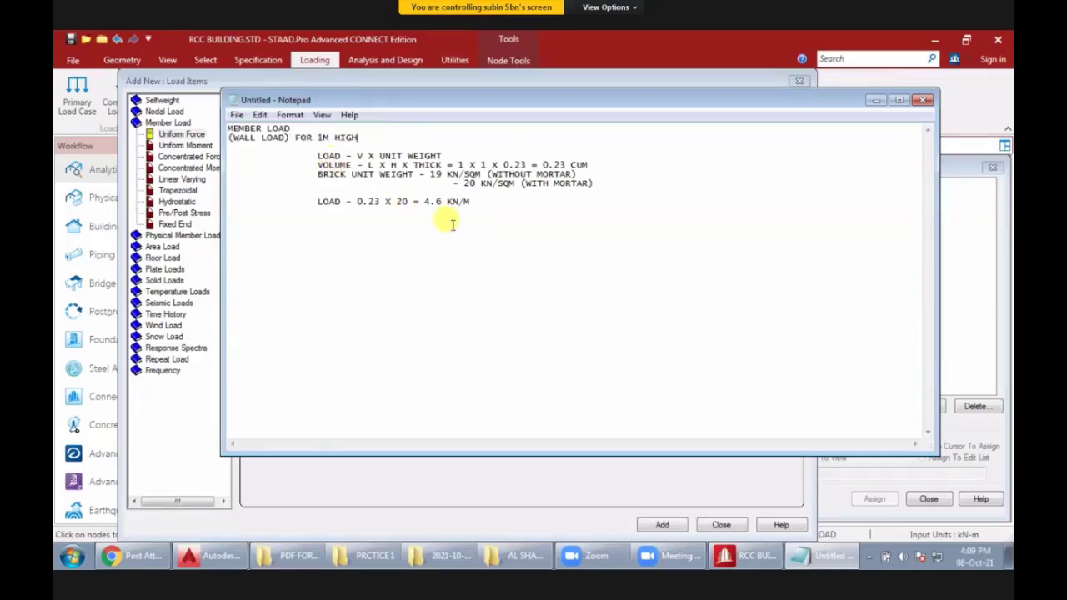
key(ctrl+End)
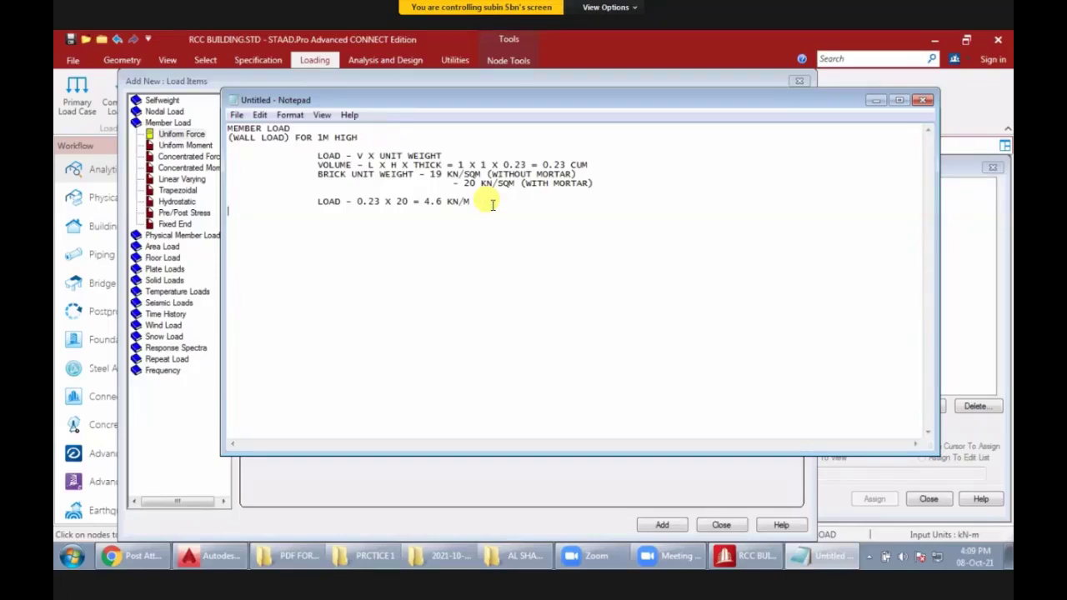
text(FOR )
text(2.1 M)
key(BackSpace)
key(BackSpace)
text(M H)
text(IGH)
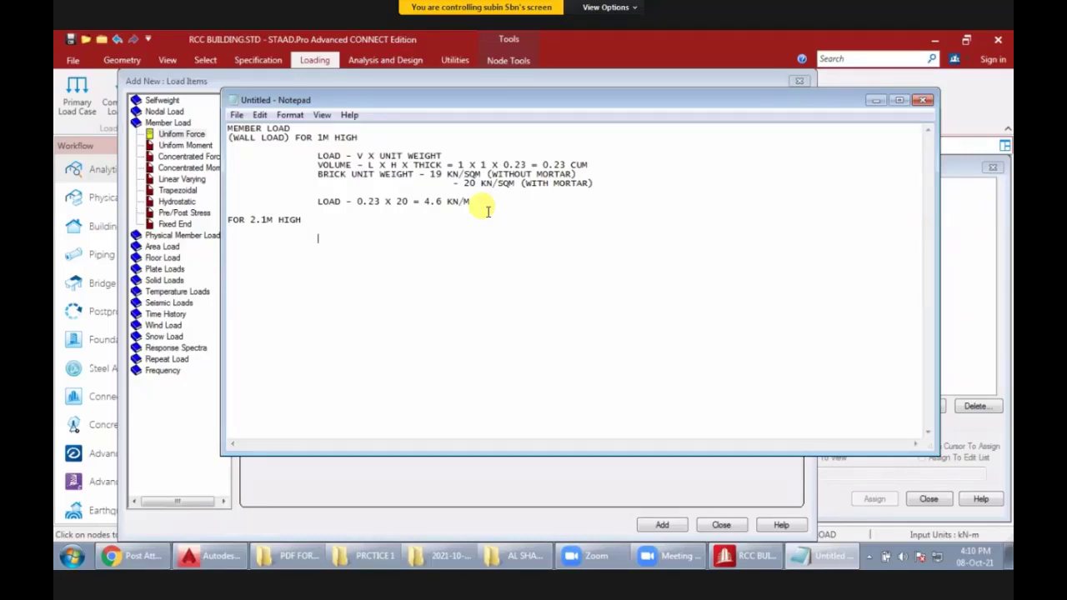
- Write V - 1 X 2.1 X 0.23 = 0.483 CUM and change the load unit from KN/M to KN
text(V)
text(- 1 X )
text(2.1 X)
text( 0.23 = 0)
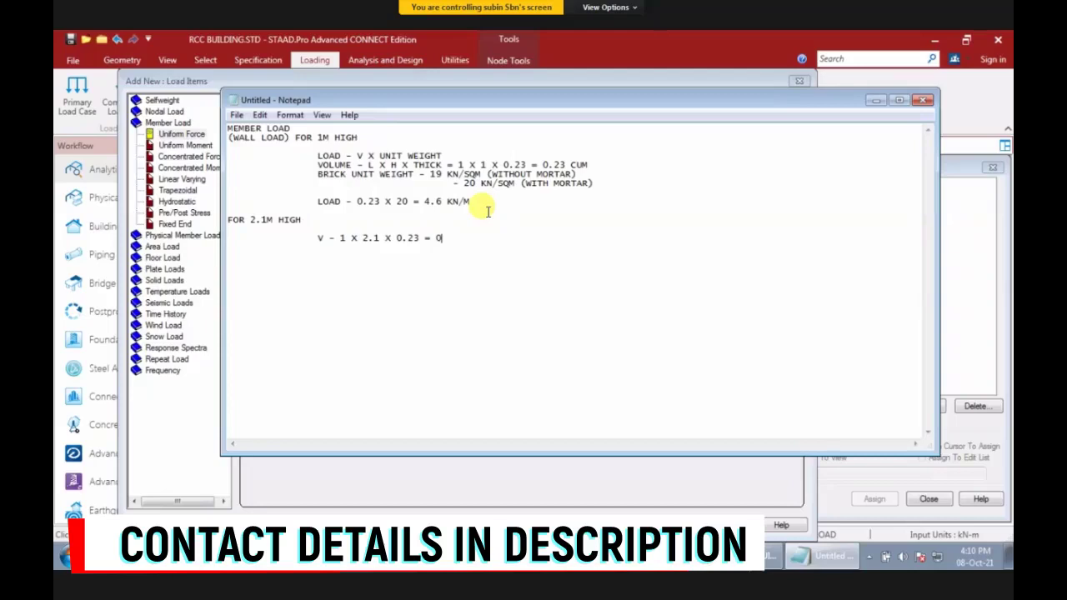
text(48)
text(3 CUM)
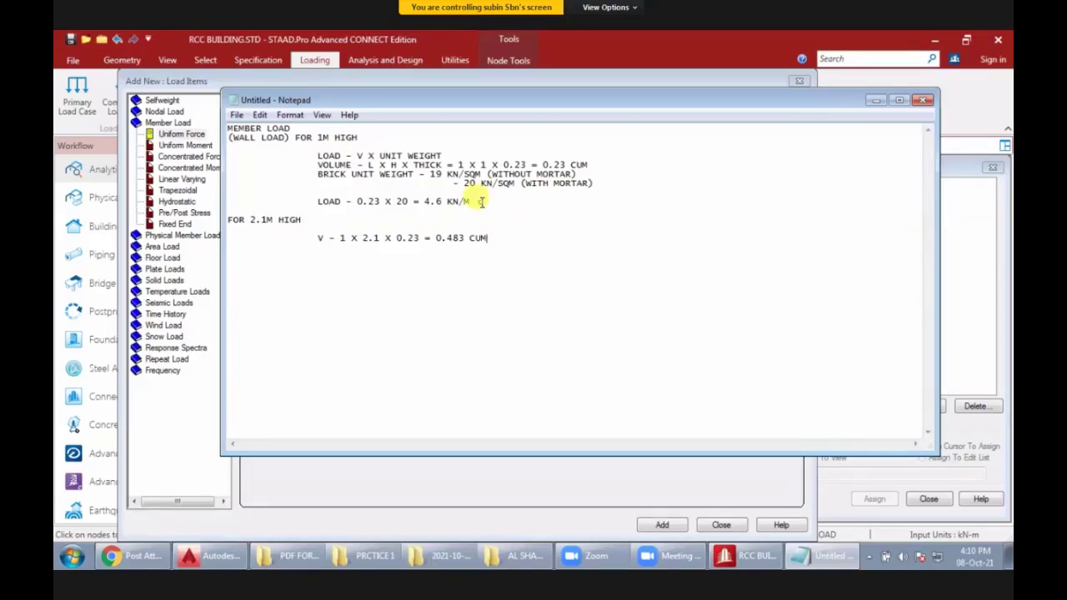
key(BackSpace)
key(BackSpace)
key(BackSpace)
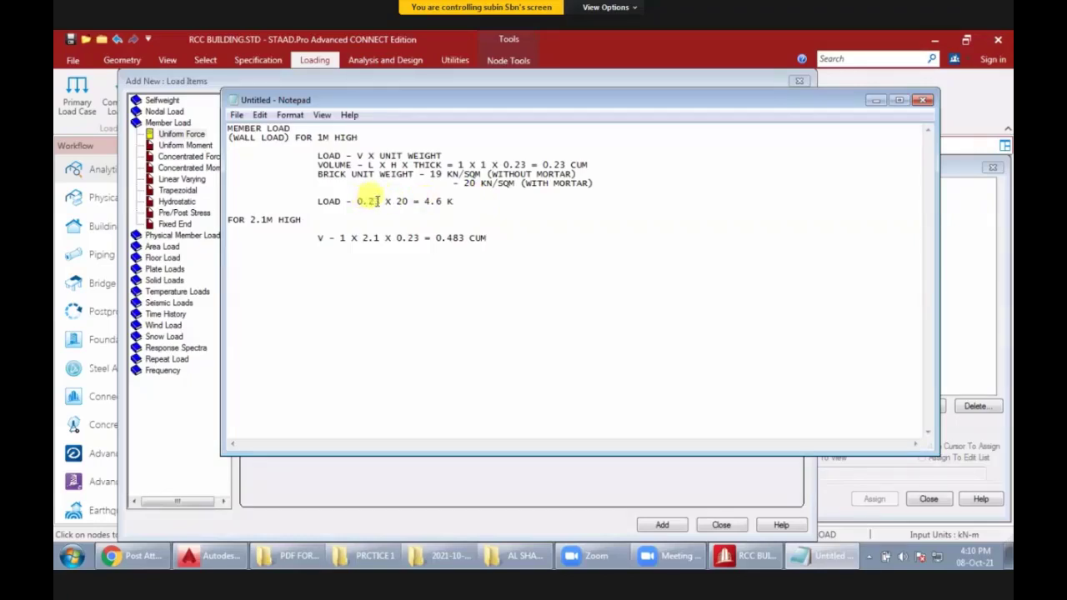
drag(358, 201, 380, 202)
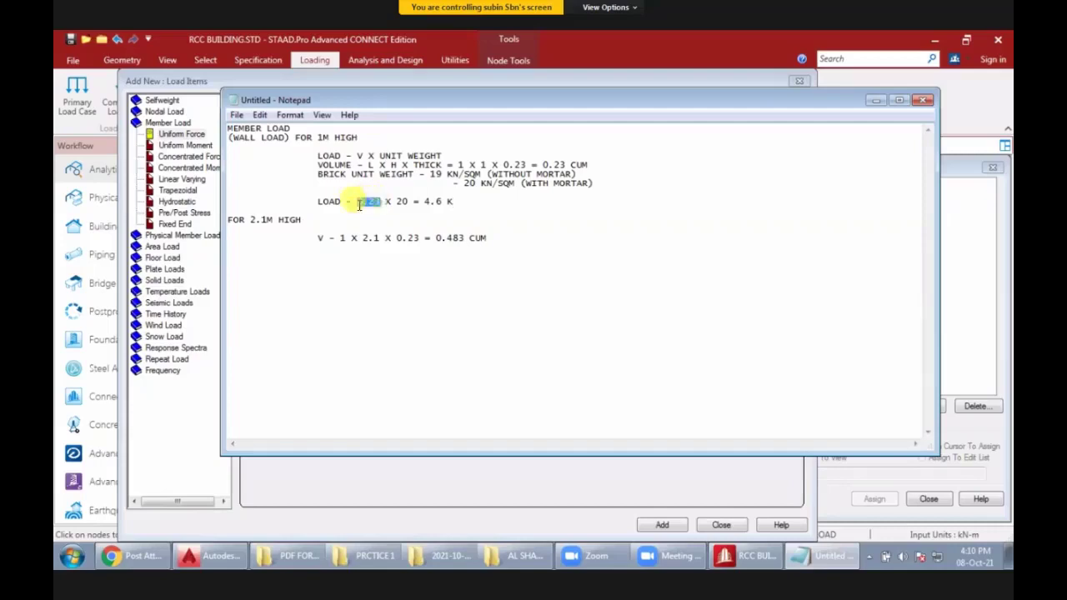
drag(409, 202, 397, 202)
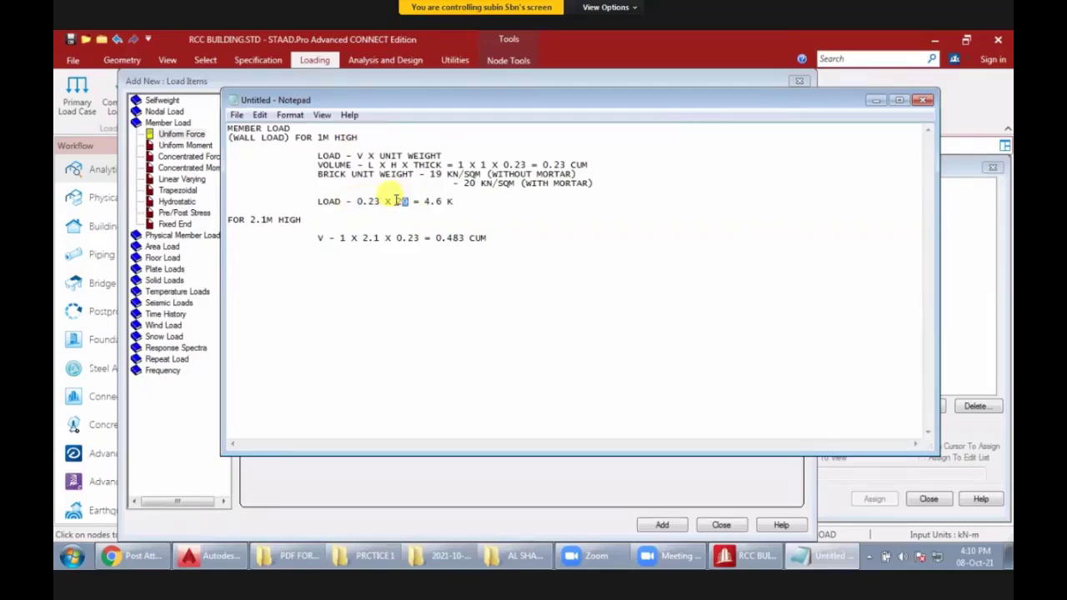
click(459, 201)
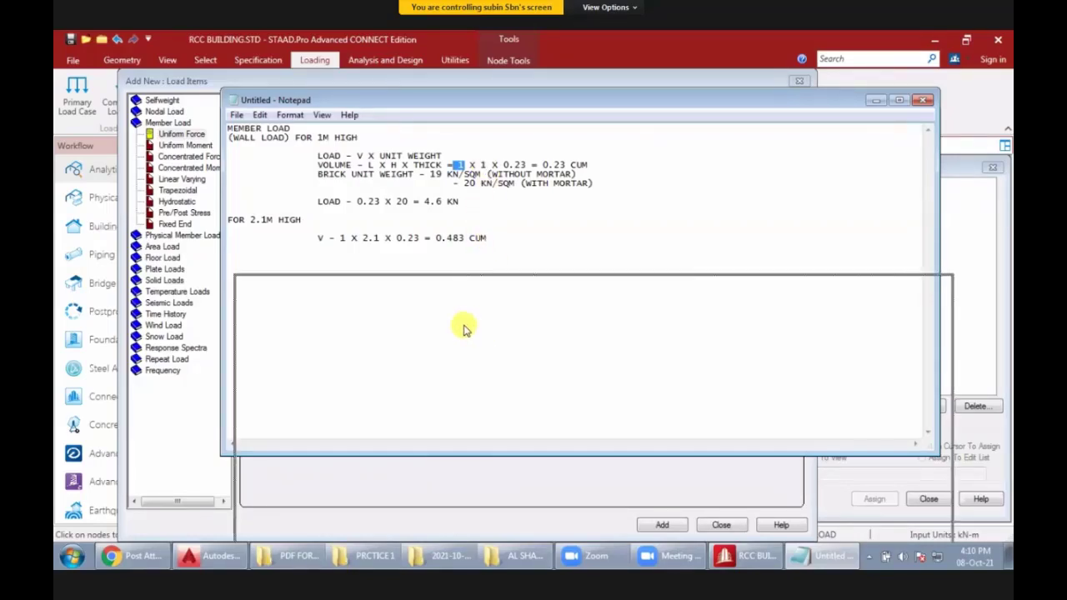
drag(454, 208, 459, 183)
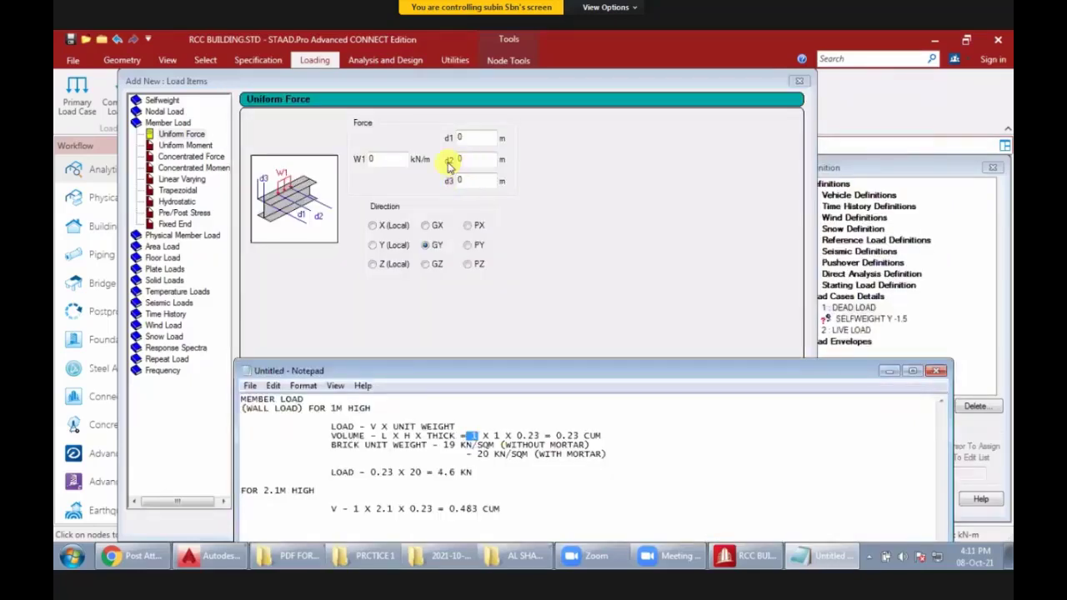
- Add the line LOAD - 0.483 X 20 = 9.66 KN under the 2.1M volume
click(400, 158)
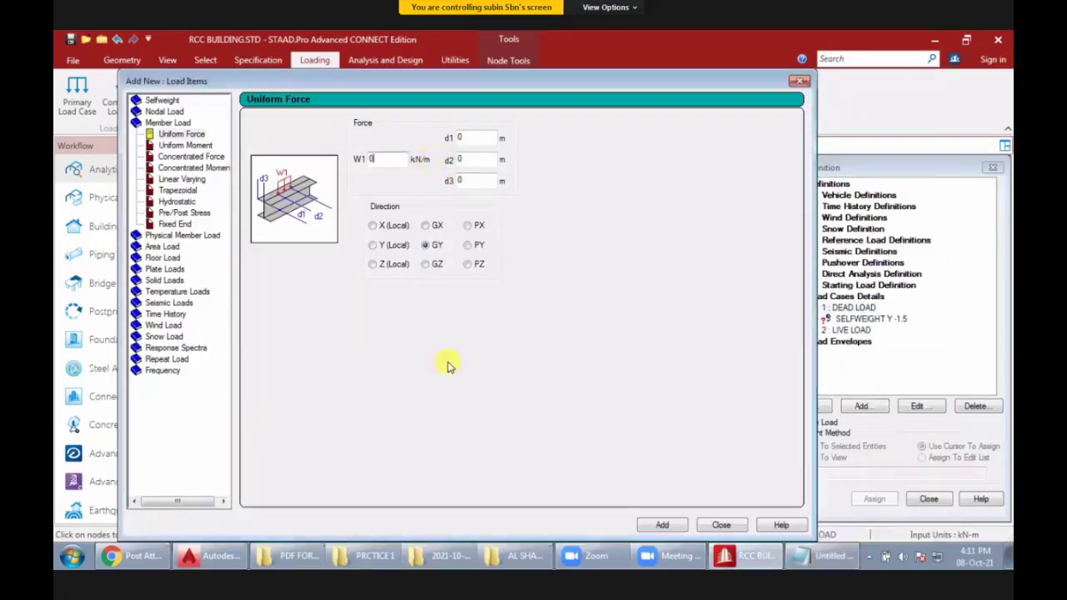
click(821, 564)
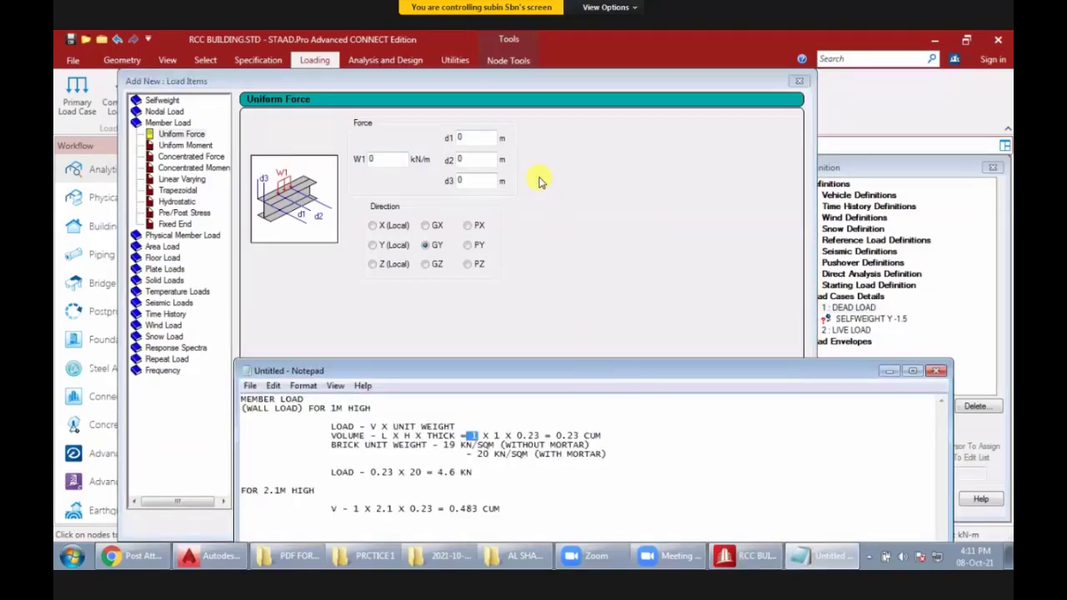
drag(524, 370, 472, 175)
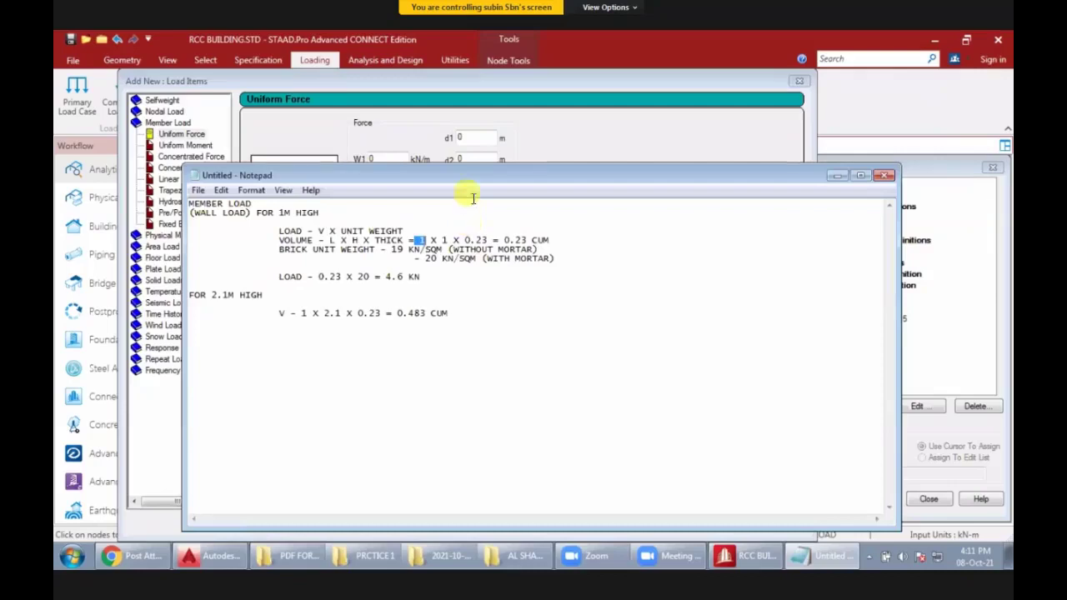
click(423, 279)
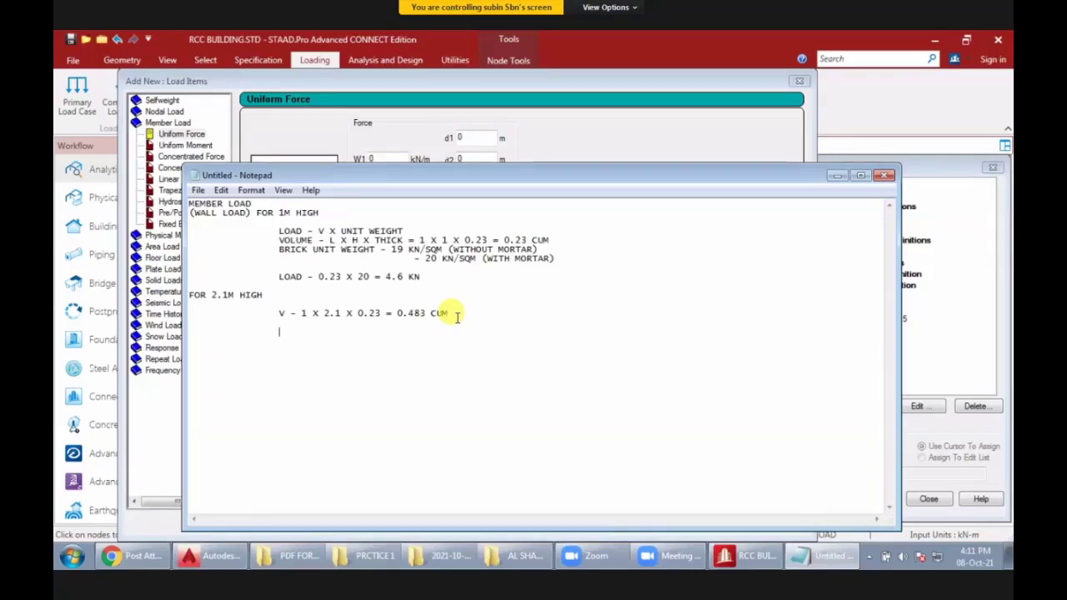
text(LOAD)
text( - )
text(0.483)
text( X 20 )
text(= )
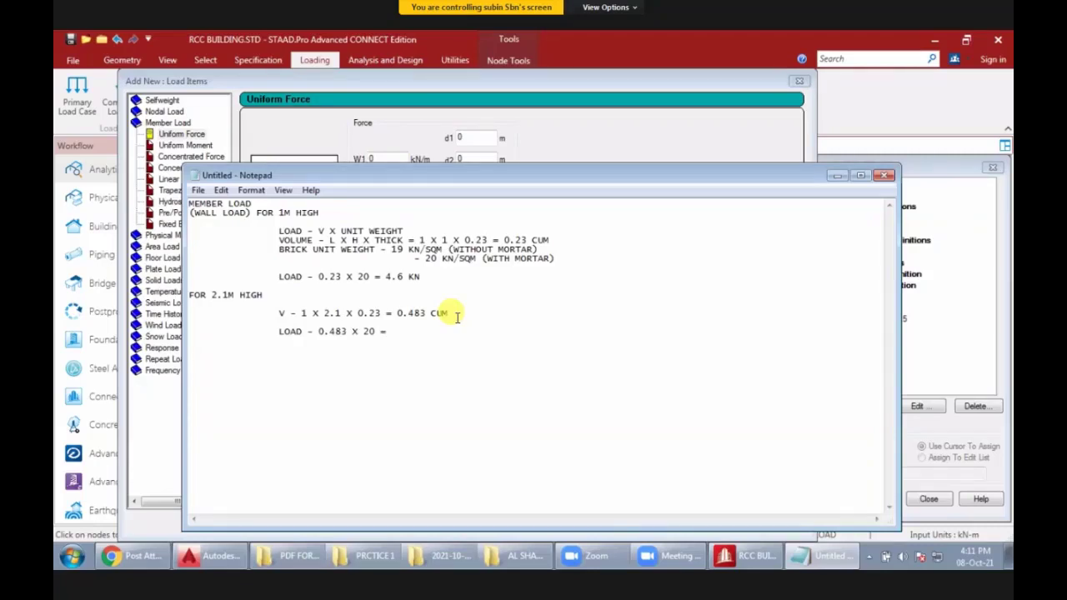
text(9.)
text(66 KN)
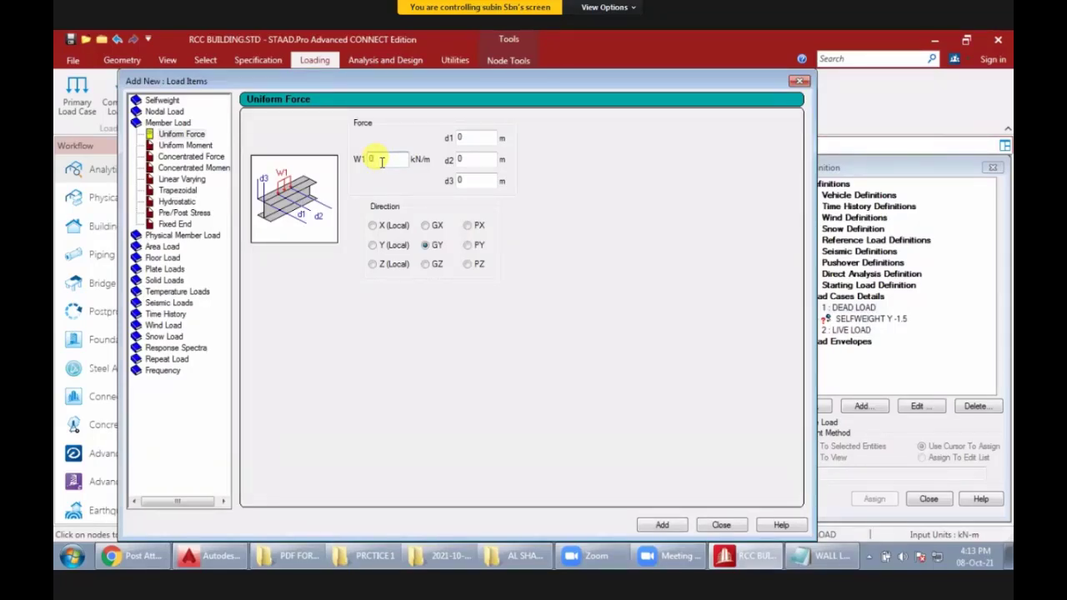
- Add Uniform Force GY loads with W1 of -4.6 and -0.9 kN/m under DEAD LOAD, then close the window
text(-4.6)
click(660, 526)
click(385, 160)
double_click(342, 159)
text(-)
text(93)
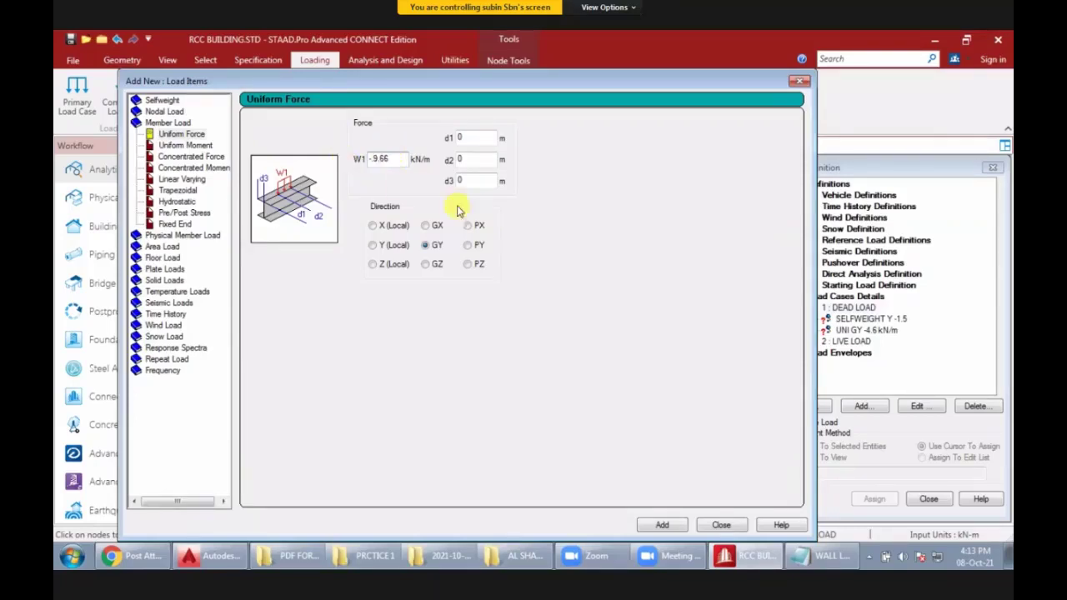
click(663, 525)
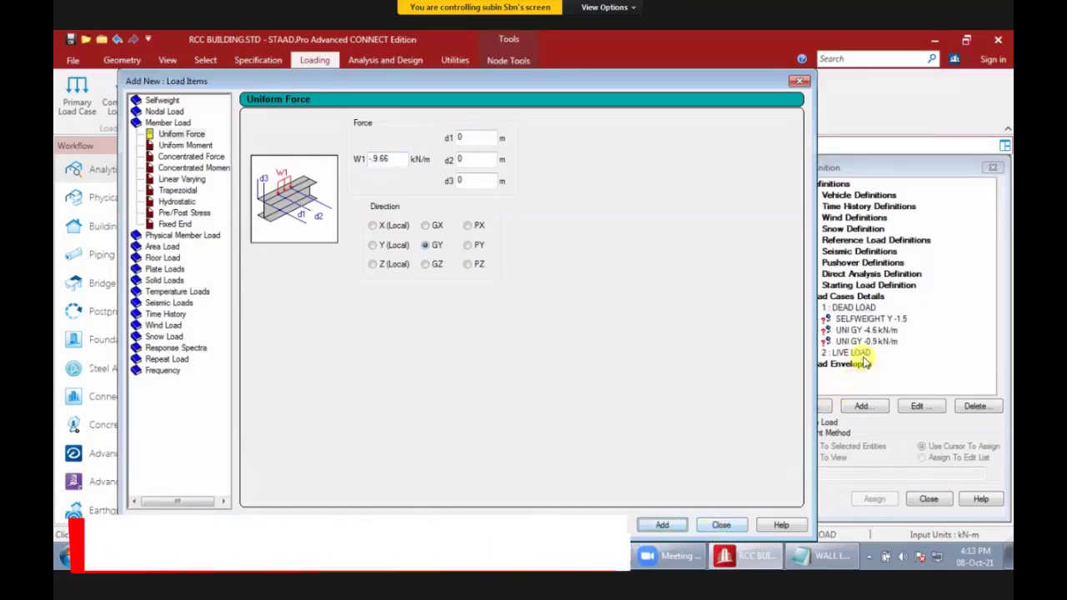
key(Escape)
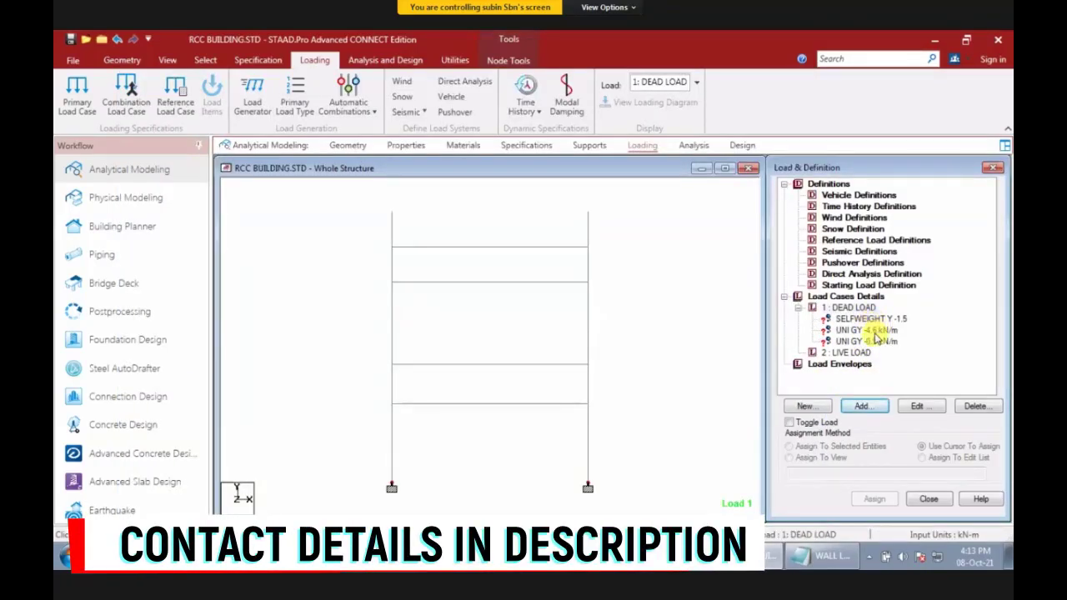
- Assign SELFWEIGHT Y -1.5 to the whole structure via Assign To View
click(874, 322)
click(871, 332)
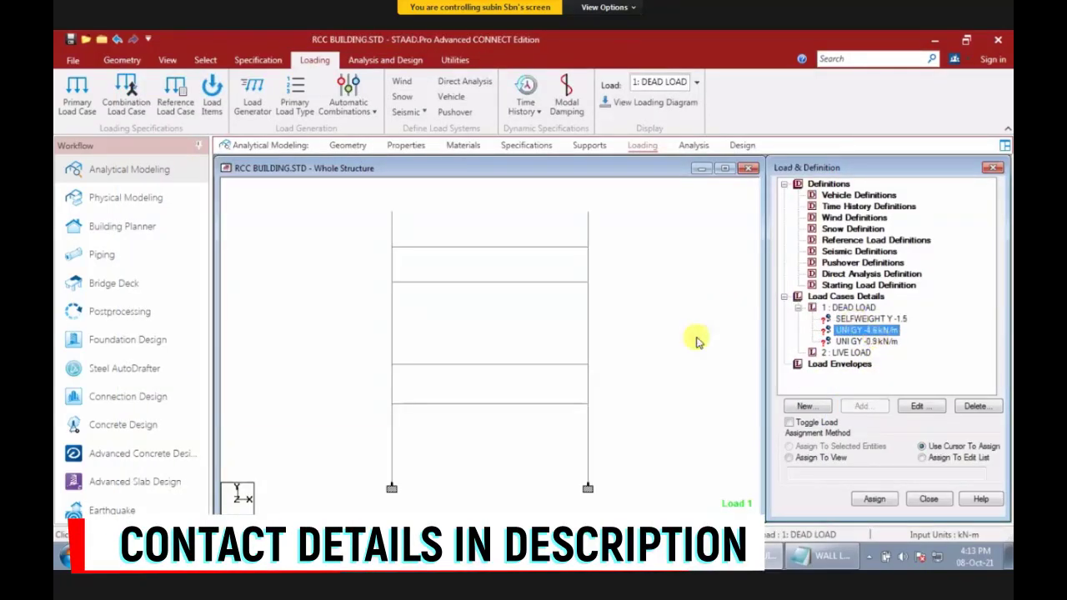
click(852, 320)
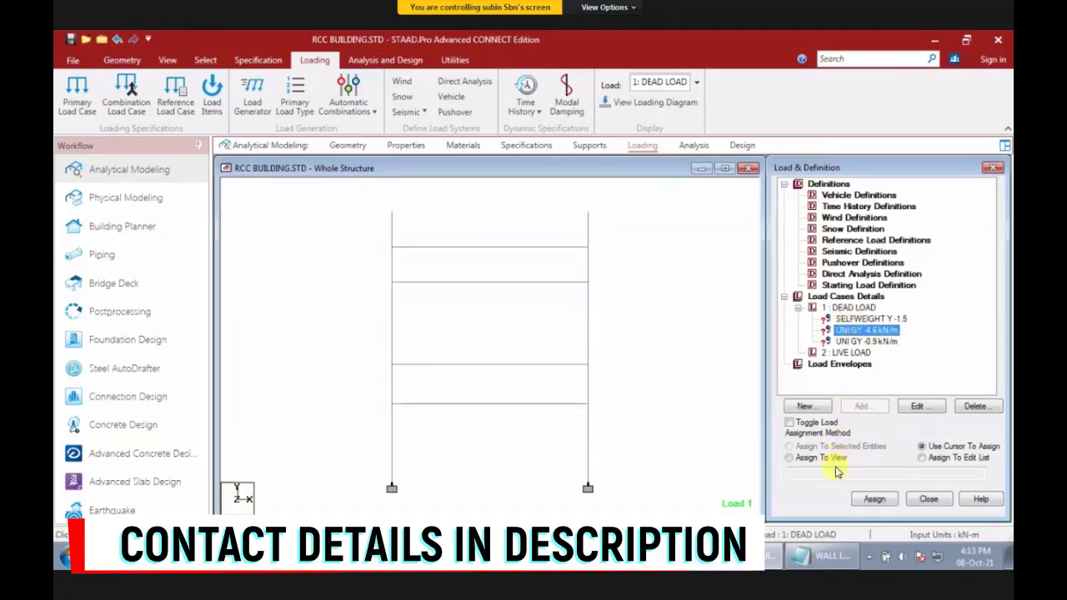
click(789, 458)
click(875, 500)
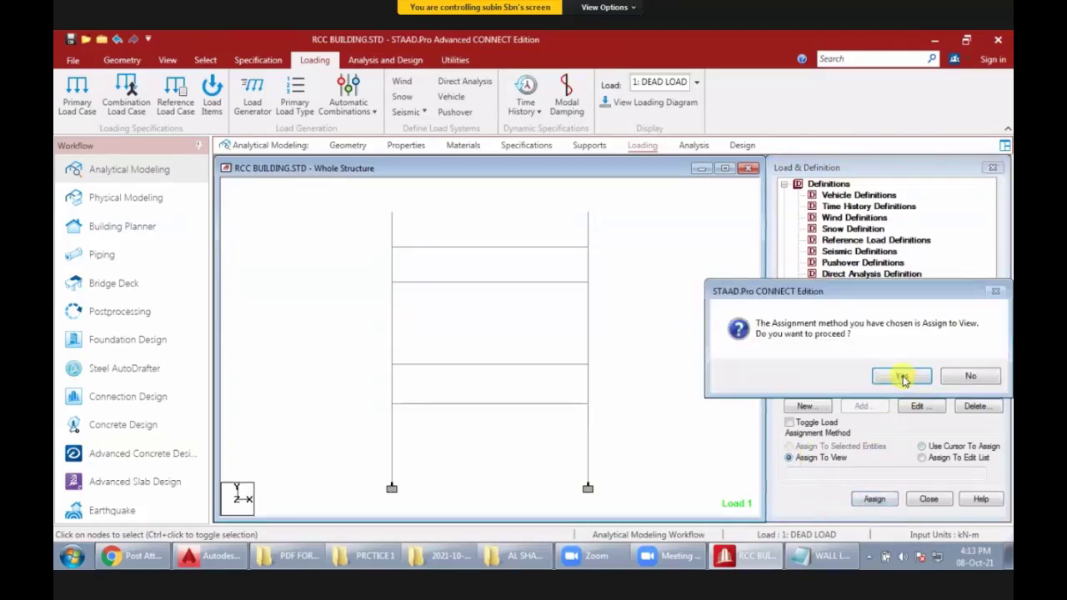
click(883, 374)
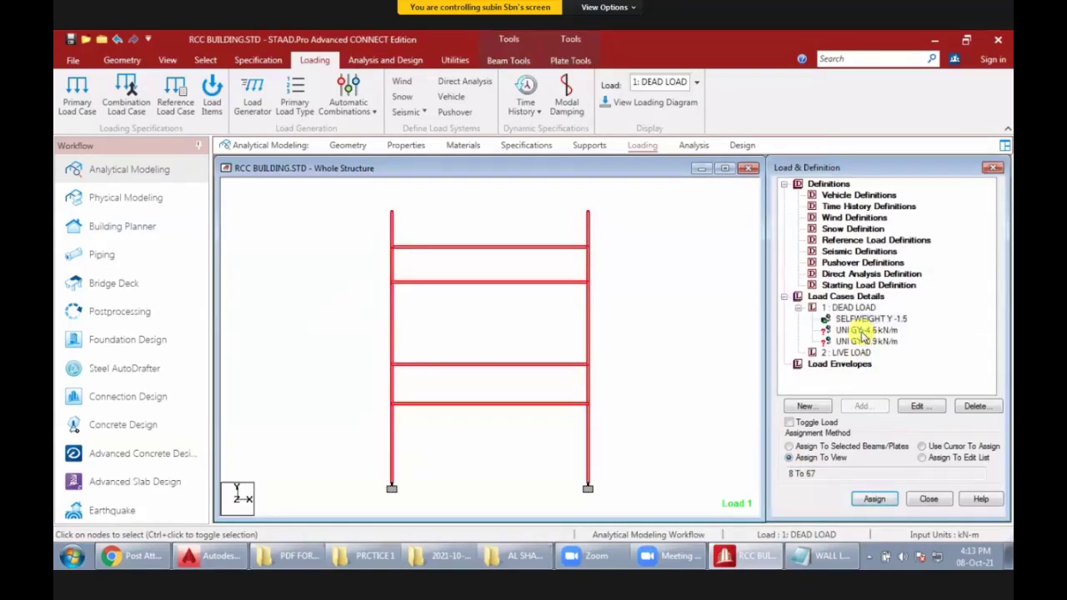
click(863, 331)
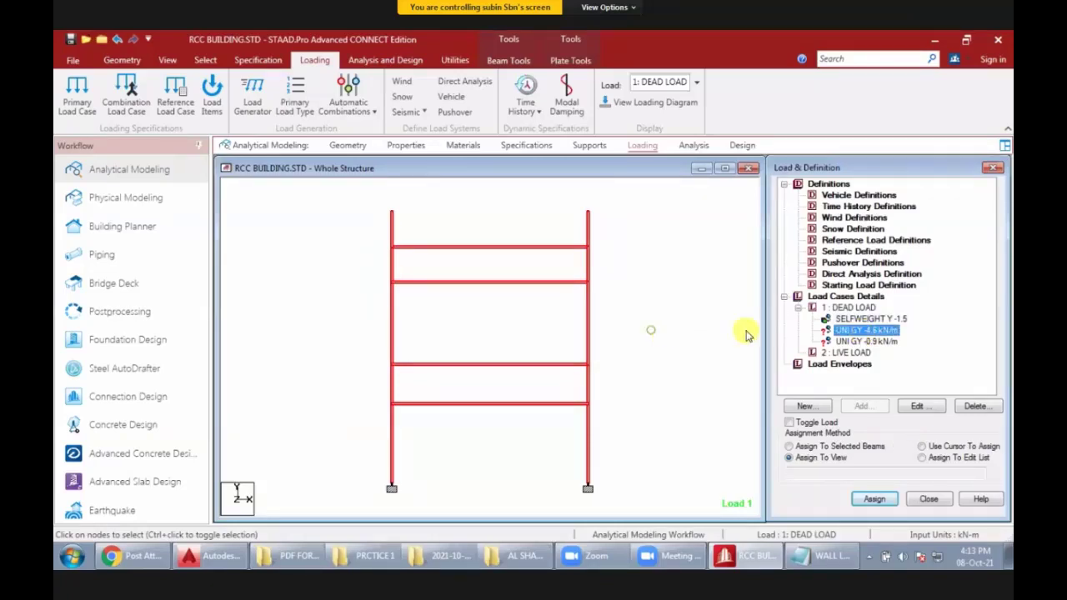
click(863, 331)
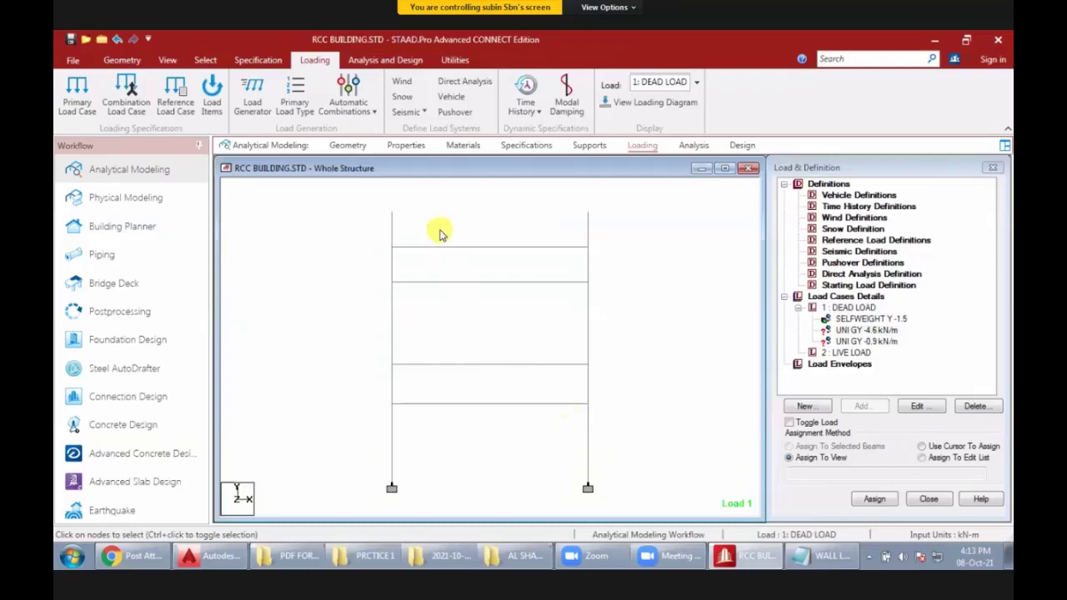
- Assign the -4.6 kN/m UNI GY load to the bottom beam and top two beams
click(205, 62)
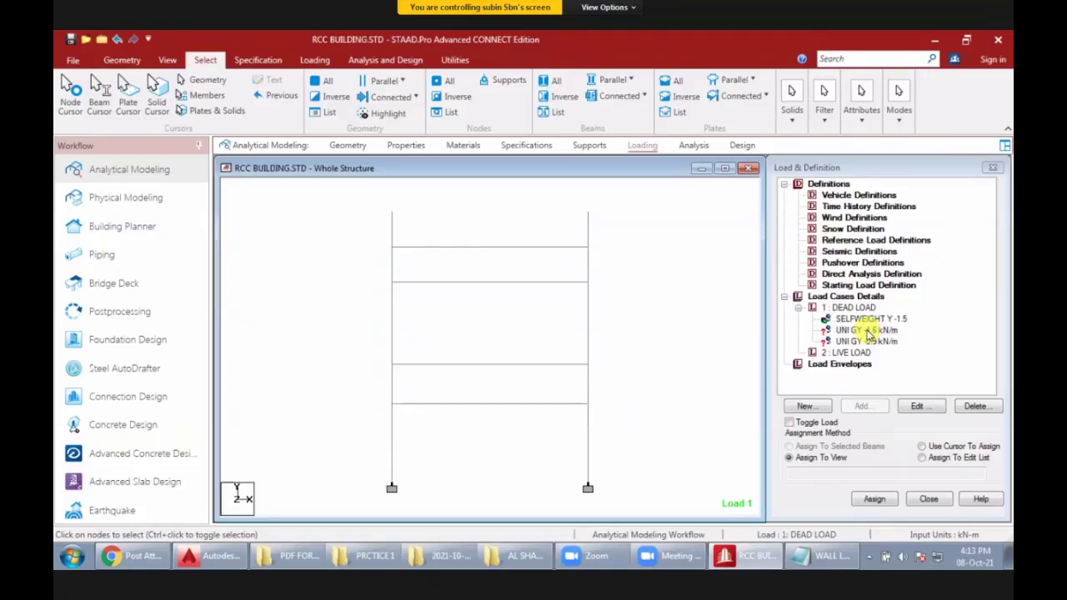
click(867, 330)
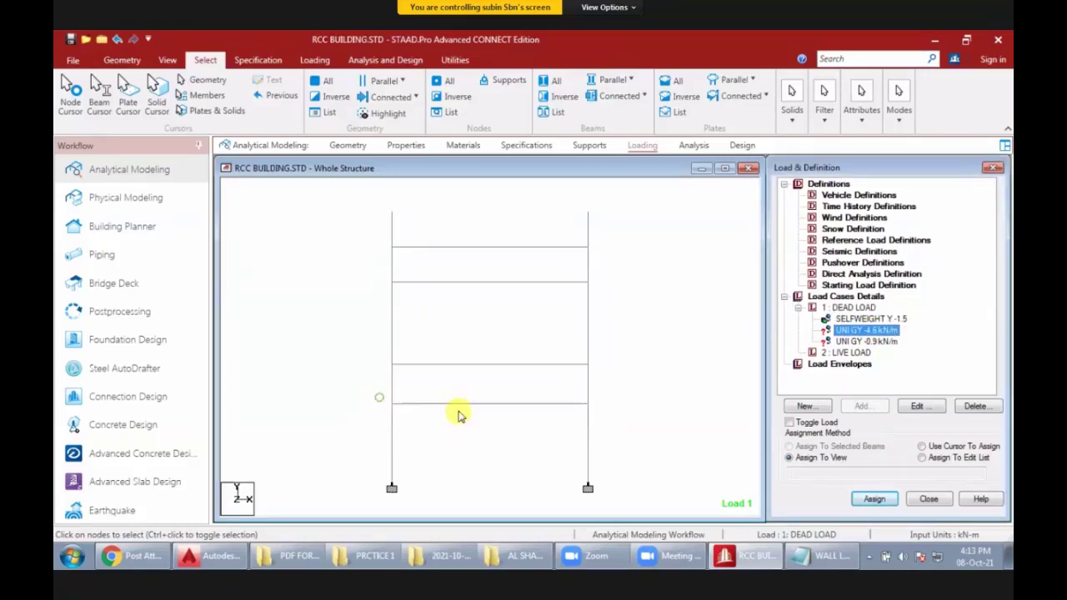
click(626, 409)
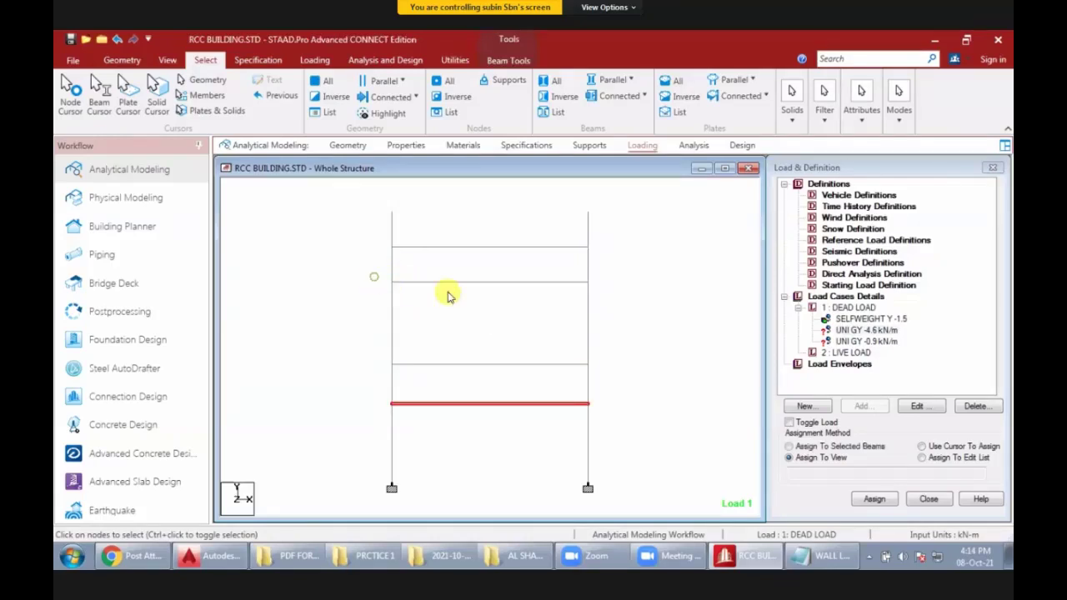
click(435, 277)
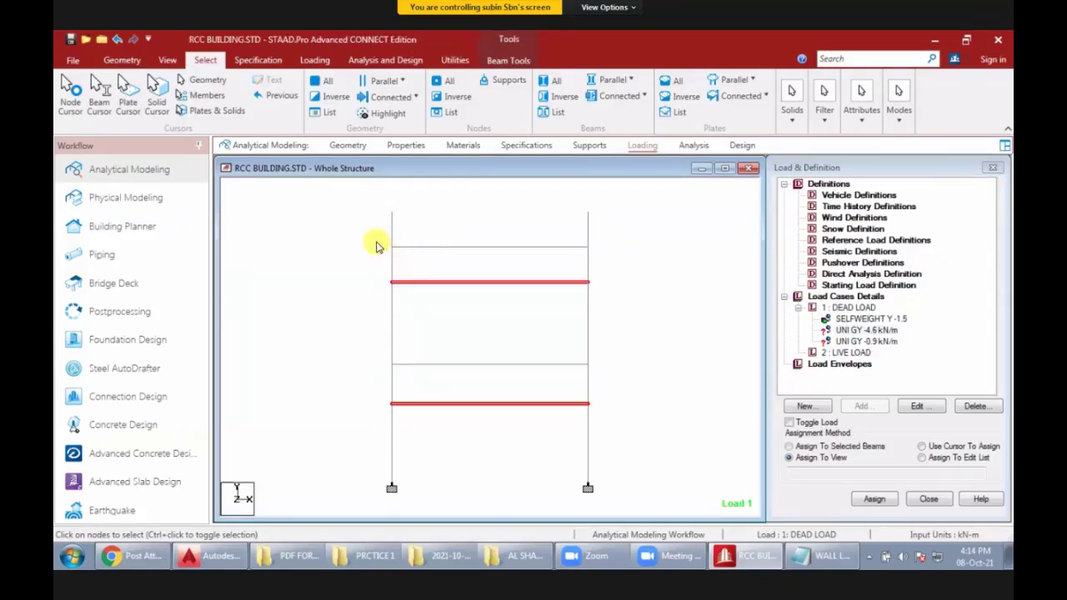
ctrl+click(621, 249)
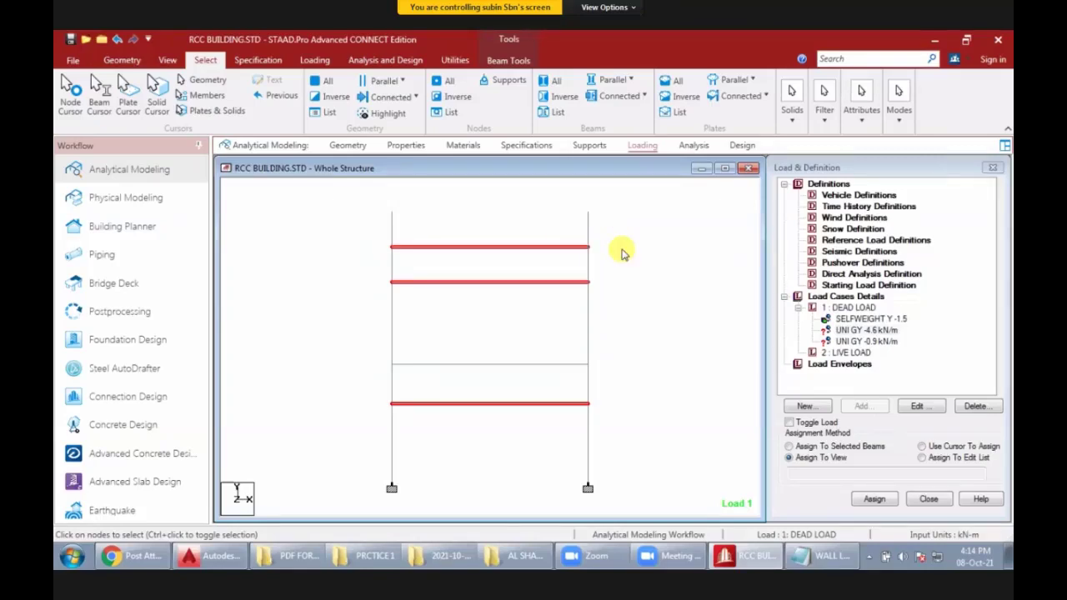
click(789, 447)
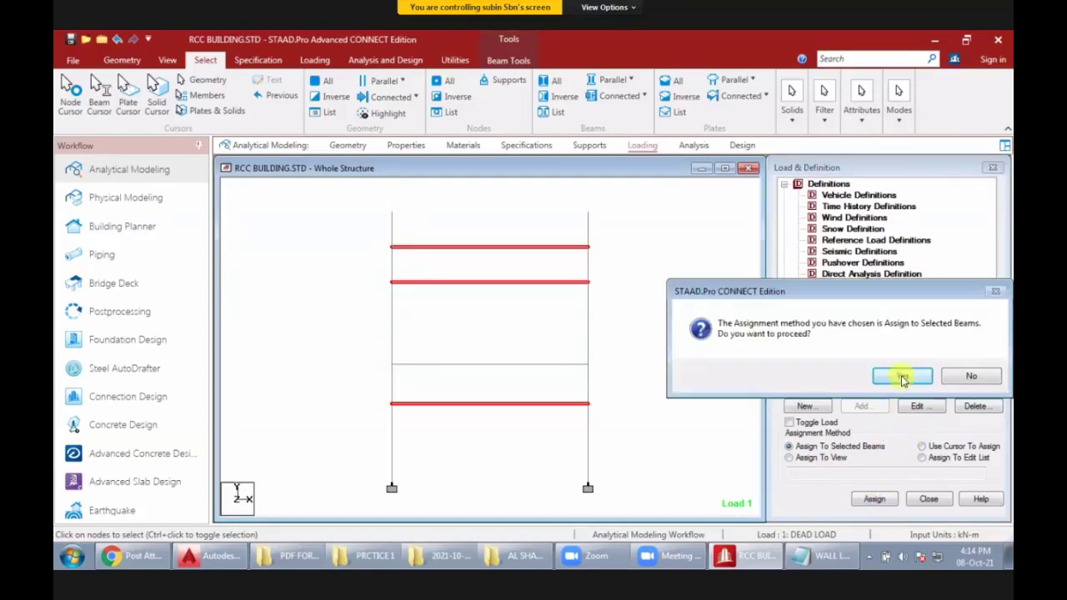
click(973, 376)
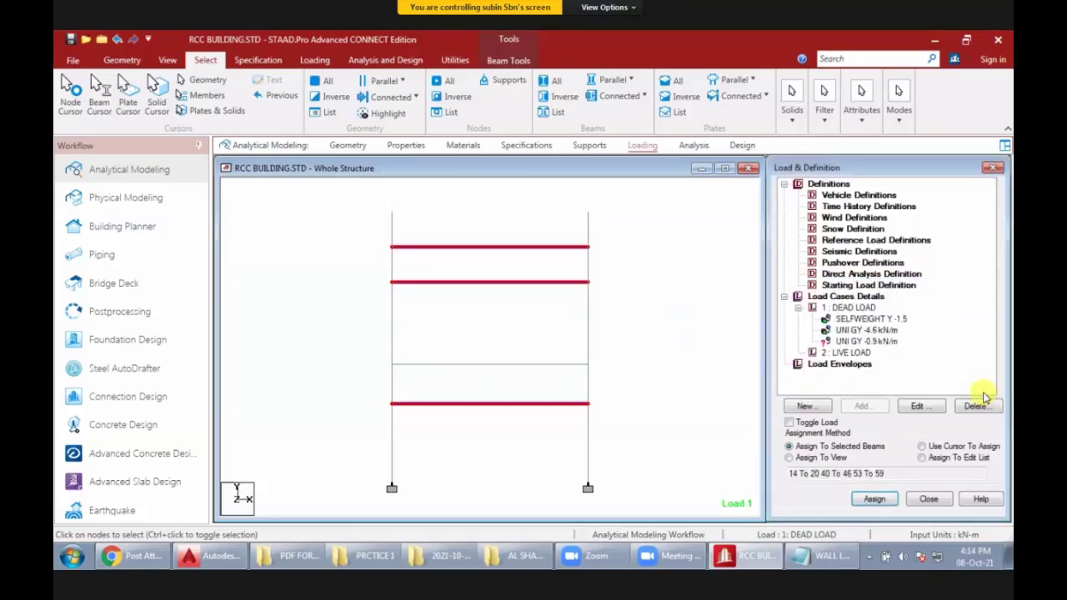
- Assign the -0.9 kN/m UNI GY load to the third beam from the top
click(862, 342)
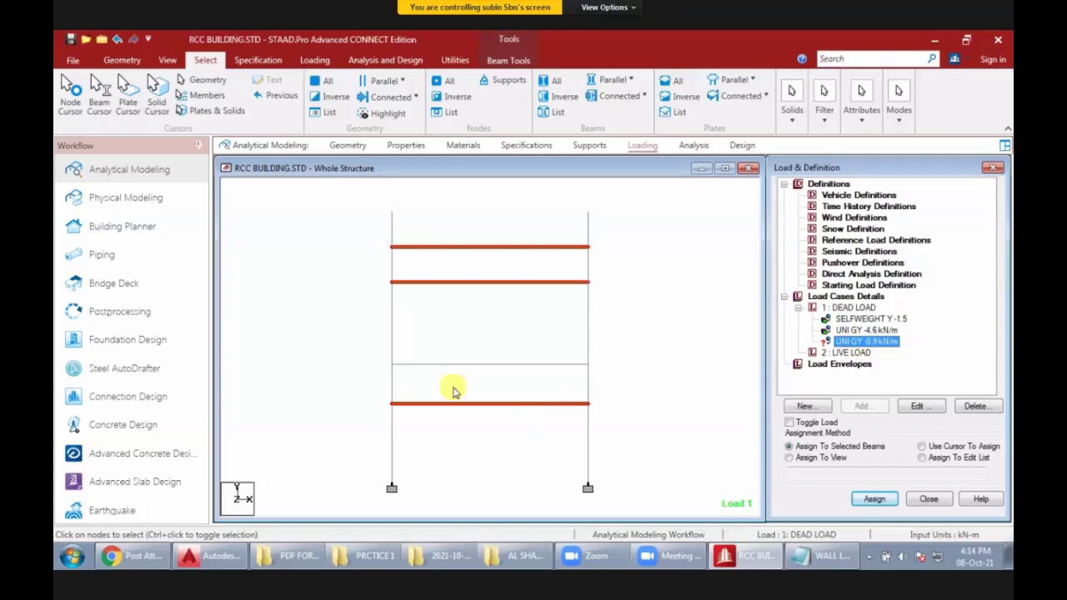
click(617, 367)
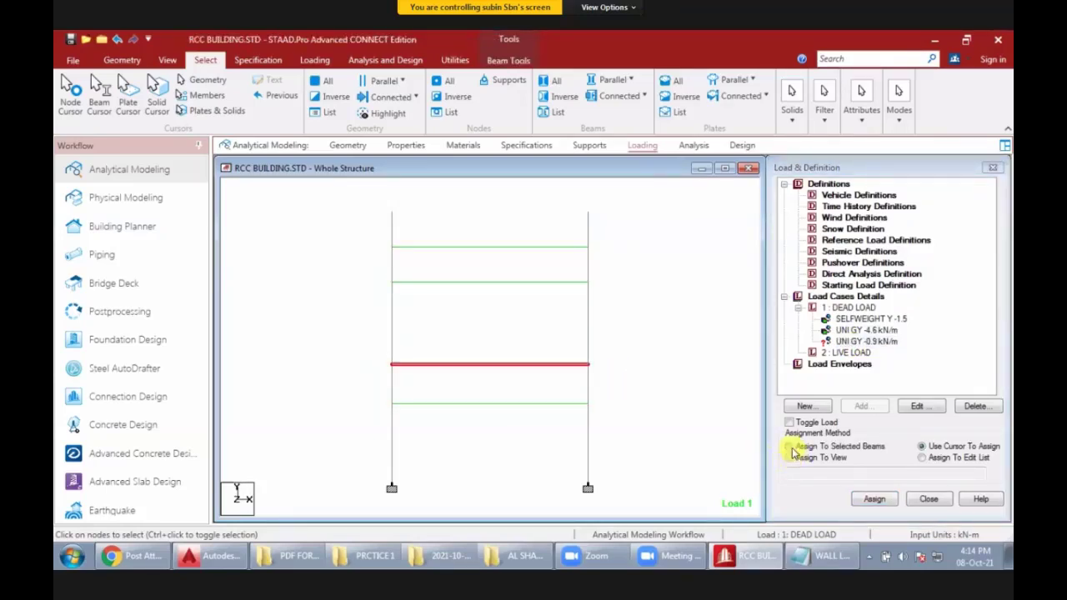
click(873, 500)
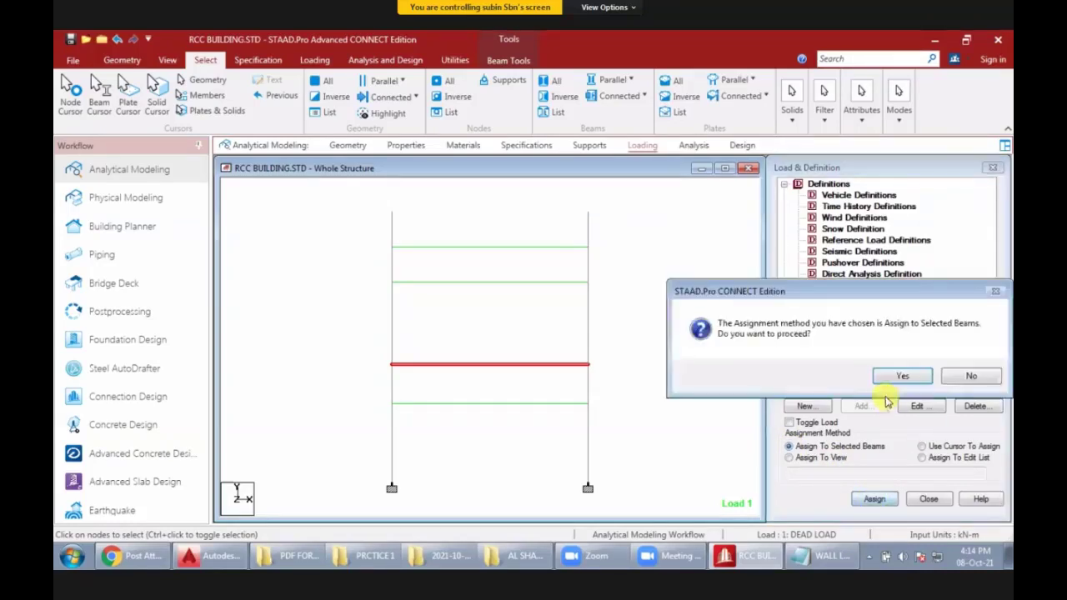
click(891, 379)
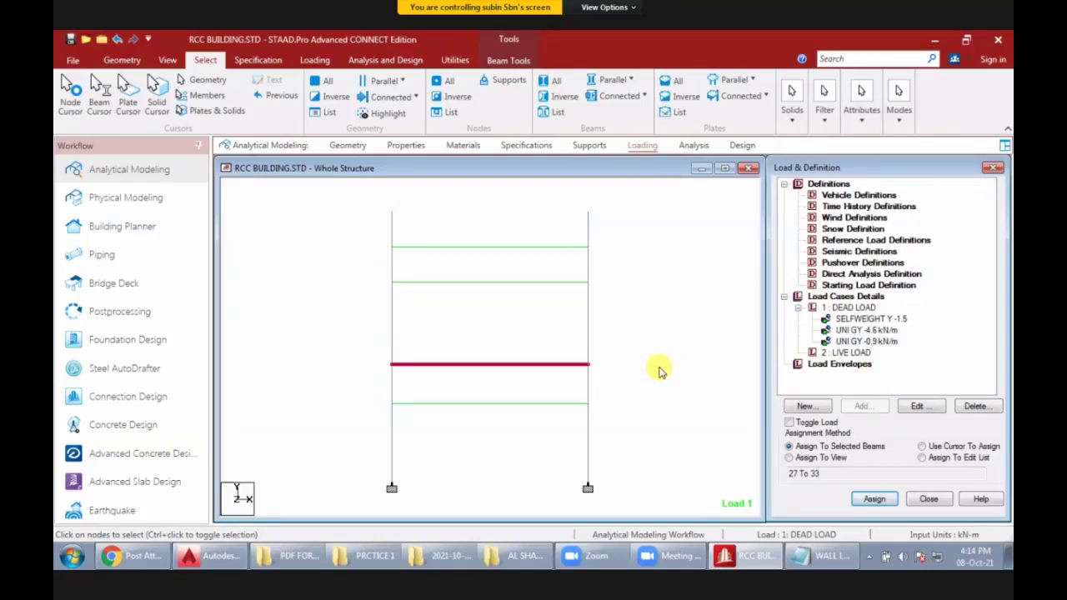
click(850, 352)
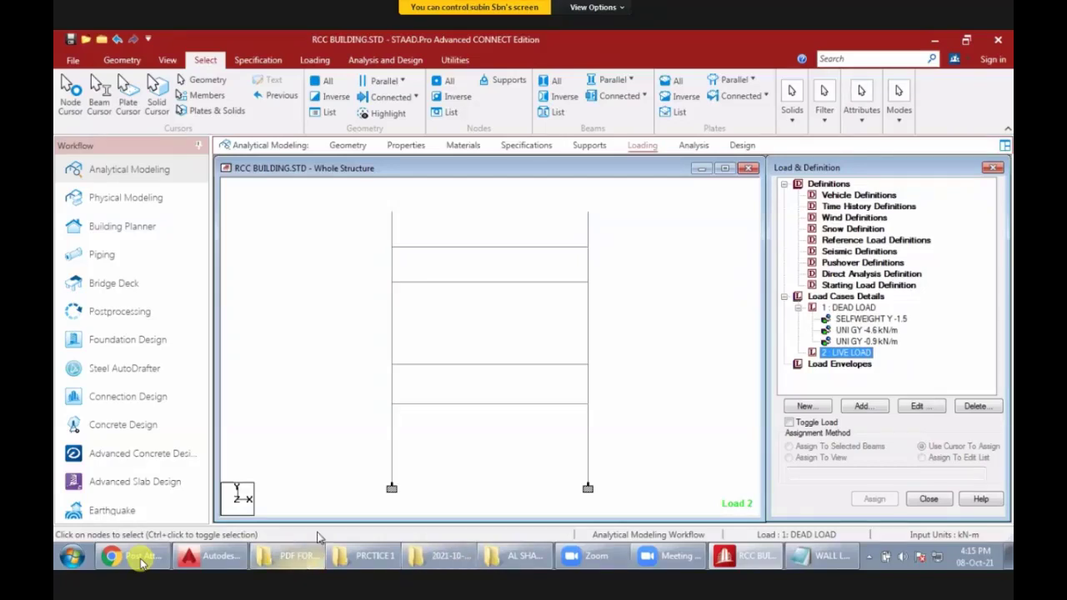
- Open CALCULATION BOOK.pdf from the PDF FOR BALADIYA folder in File Explorer
key(alt+Tab)
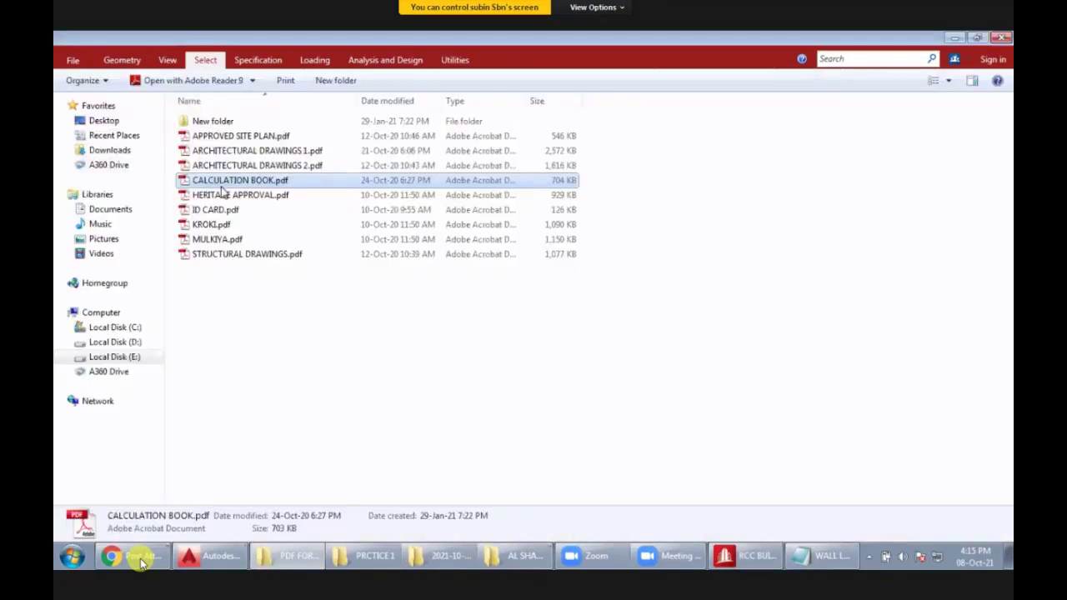
key(F4)
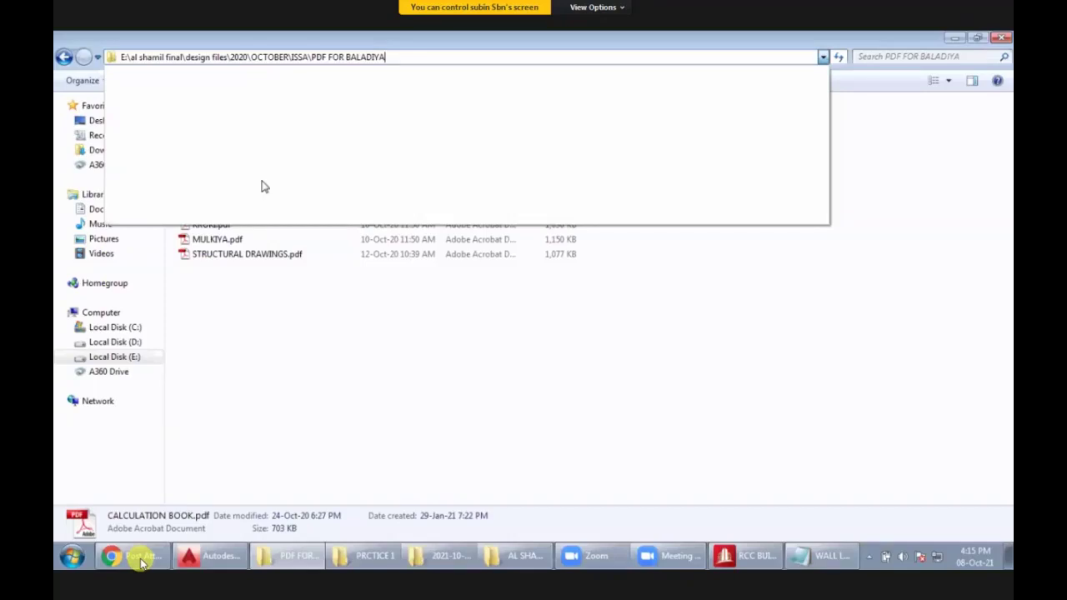
click(263, 183)
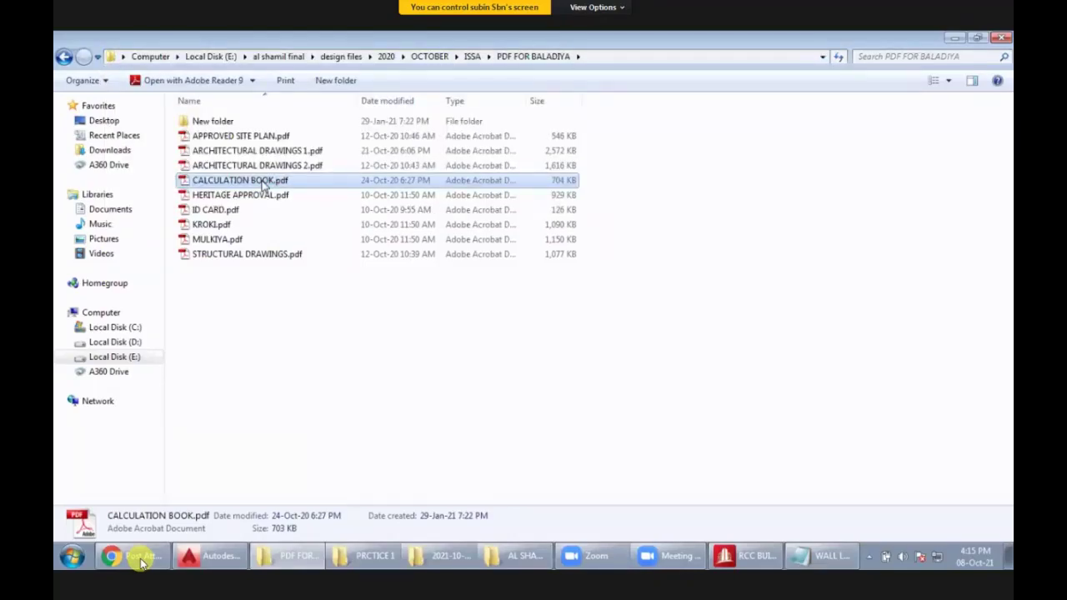
double_click(264, 183)
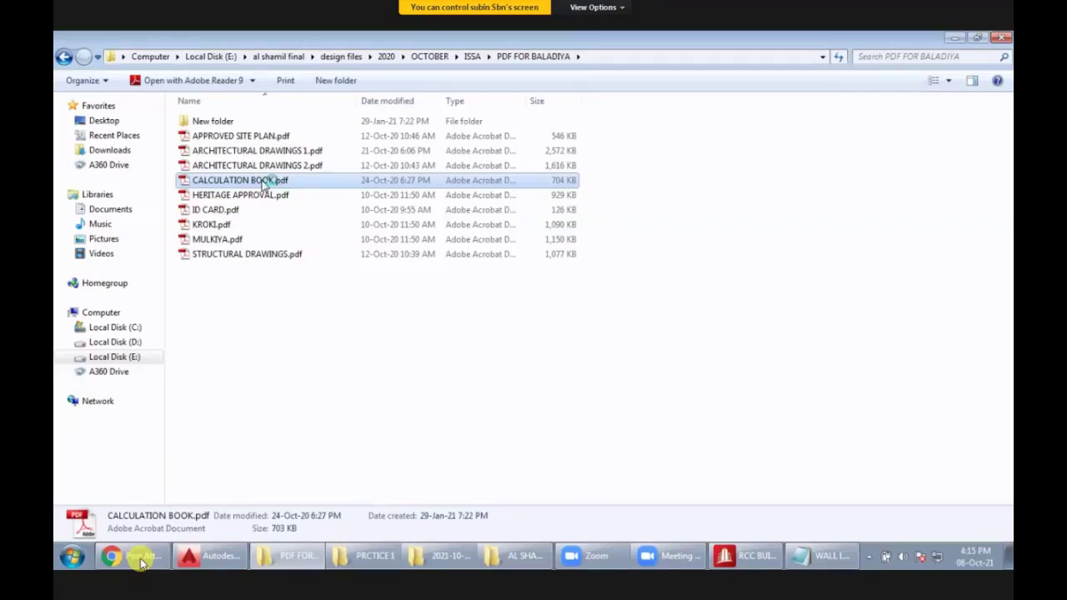